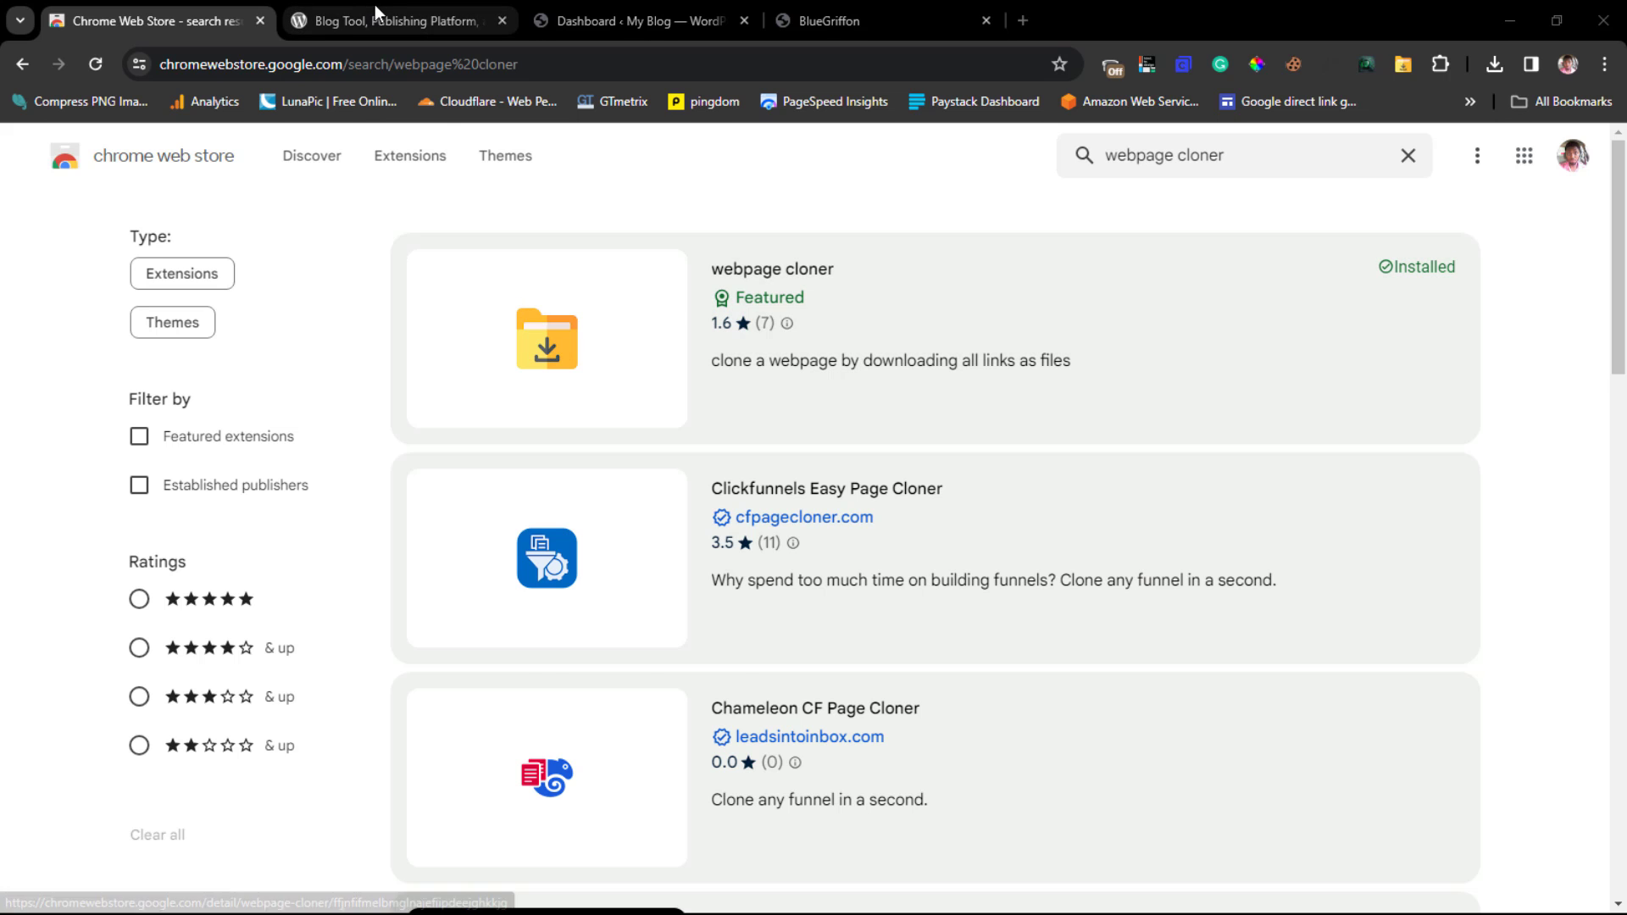
Step: Bring up the wordpress.org homepage in its 'Blog Tool, Publishing Platform' Chrome tab
click(375, 16)
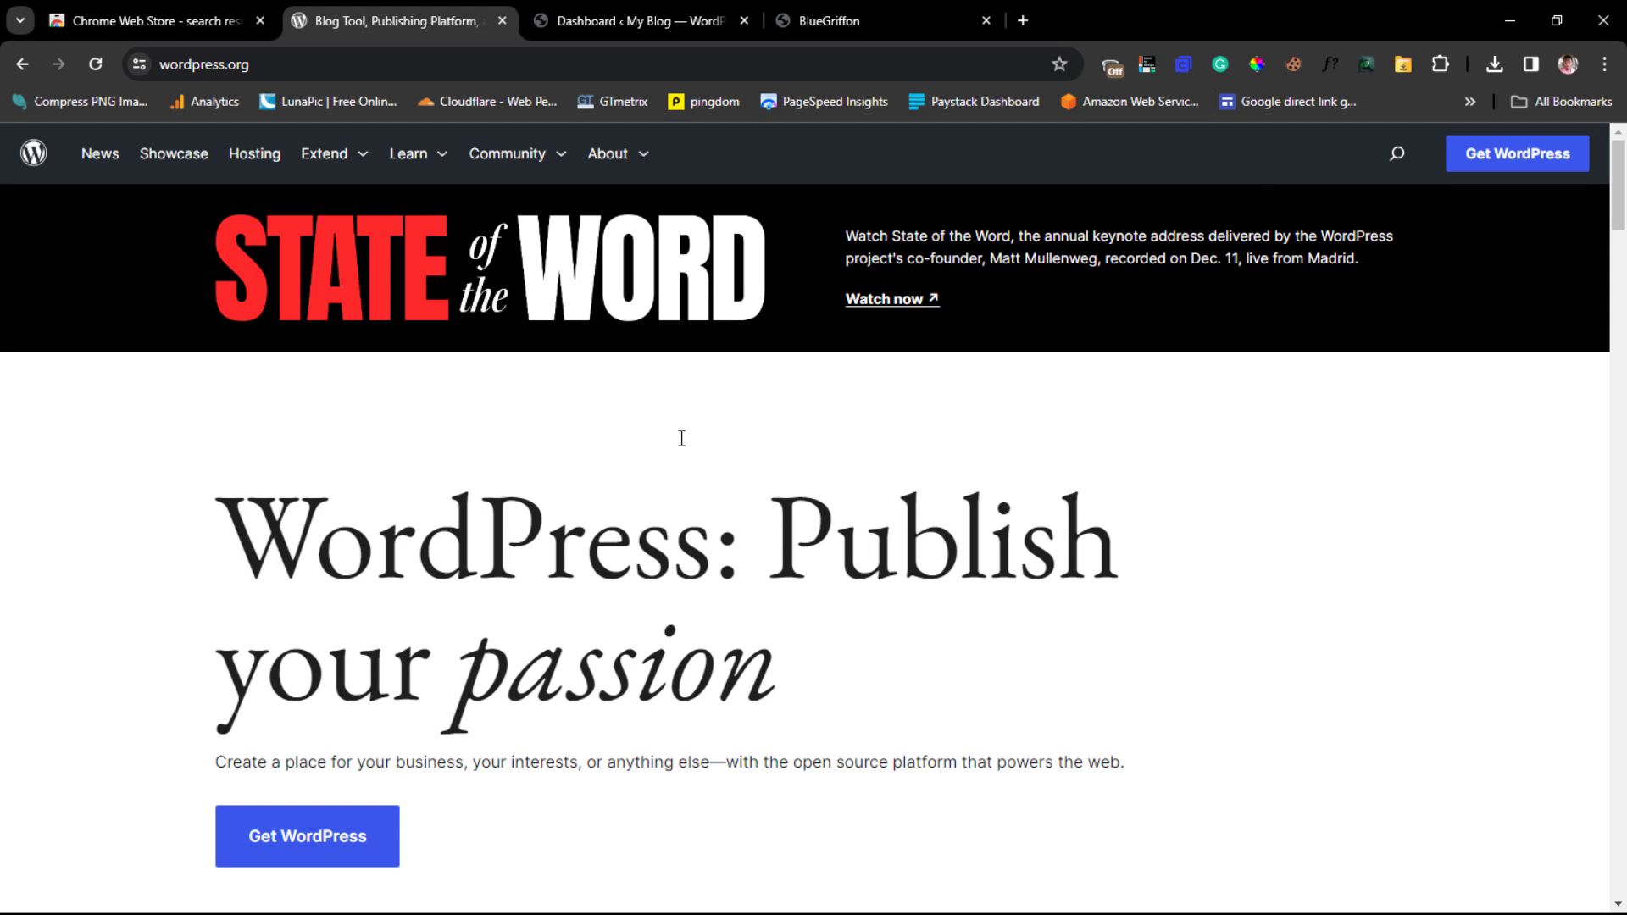
click(1403, 68)
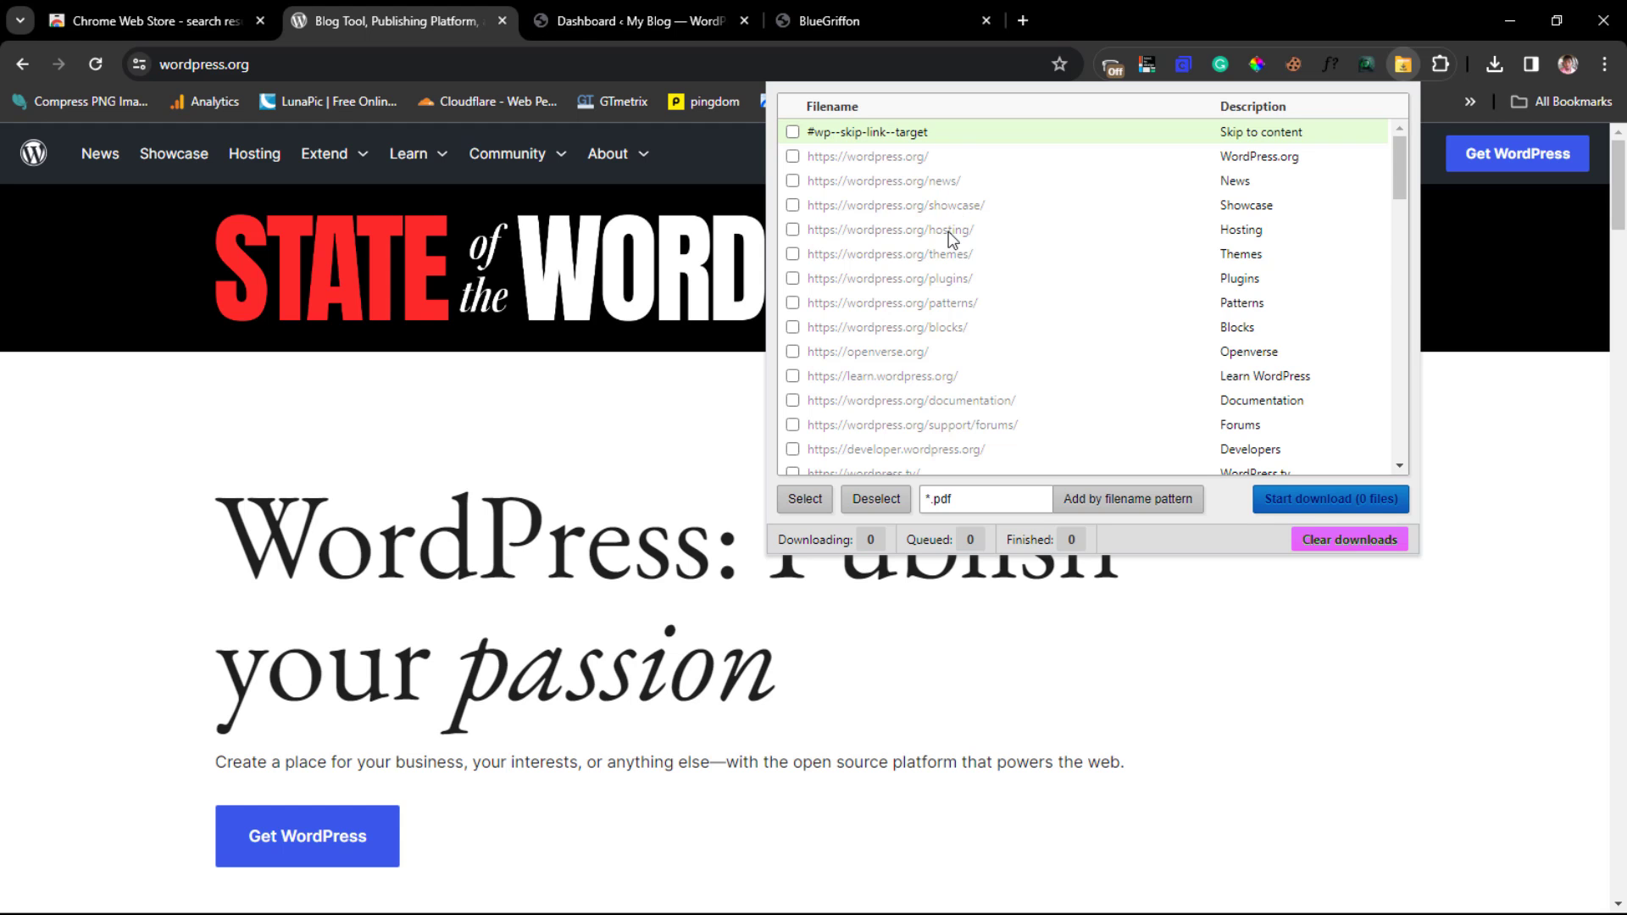
scroll(862, 253, down, 8)
scroll(862, 253, up, 7)
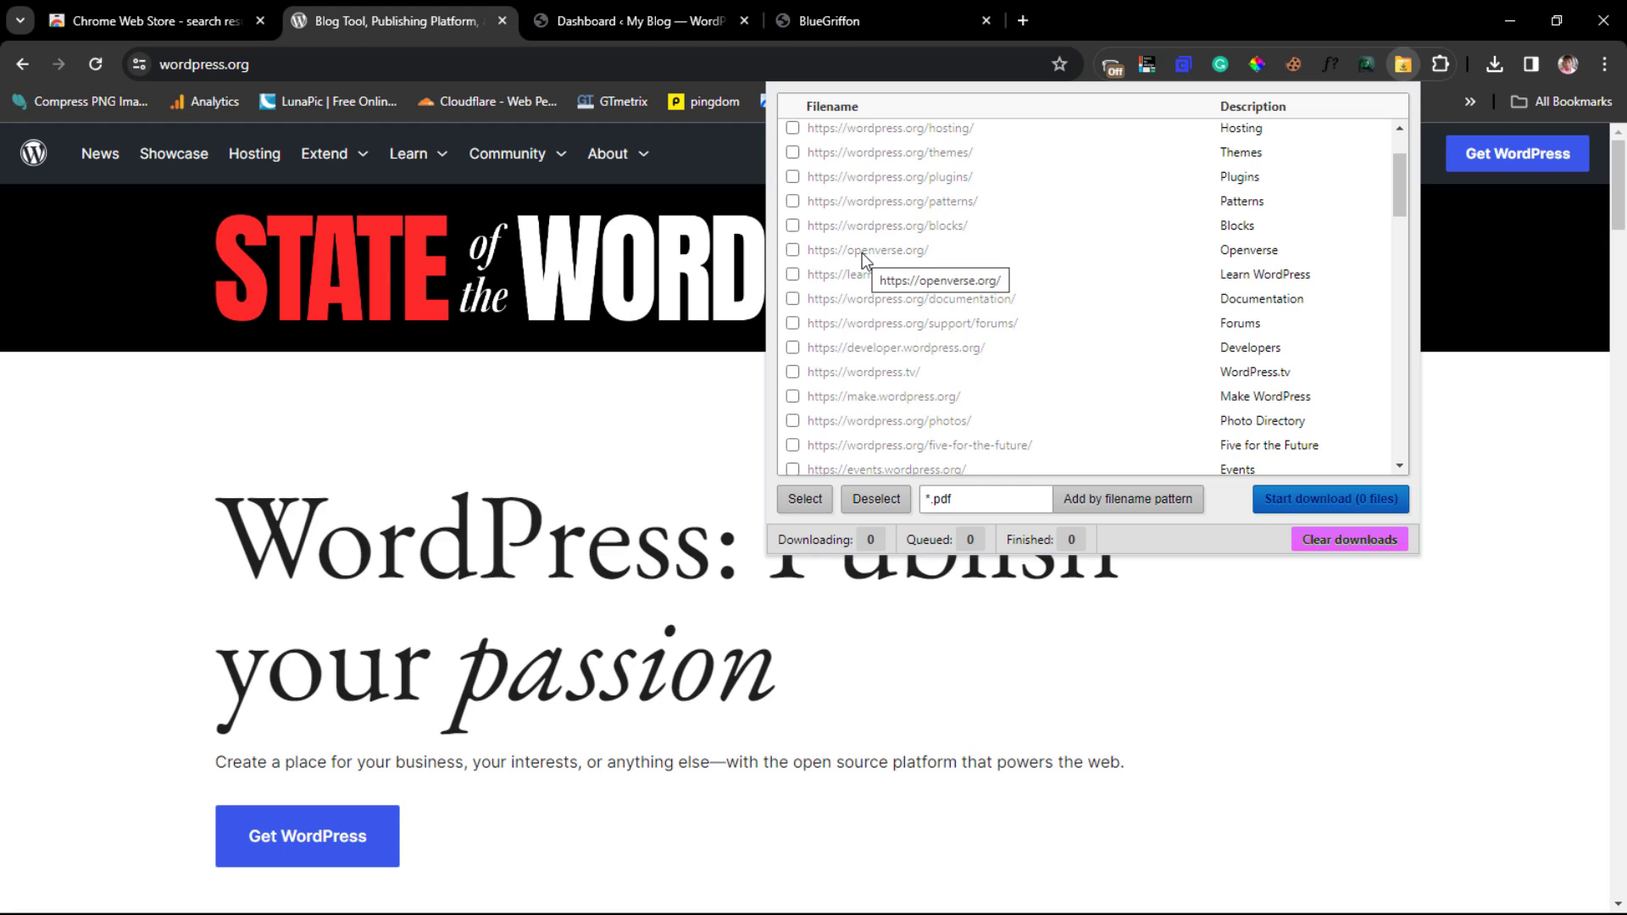
scroll(862, 253, up, 2)
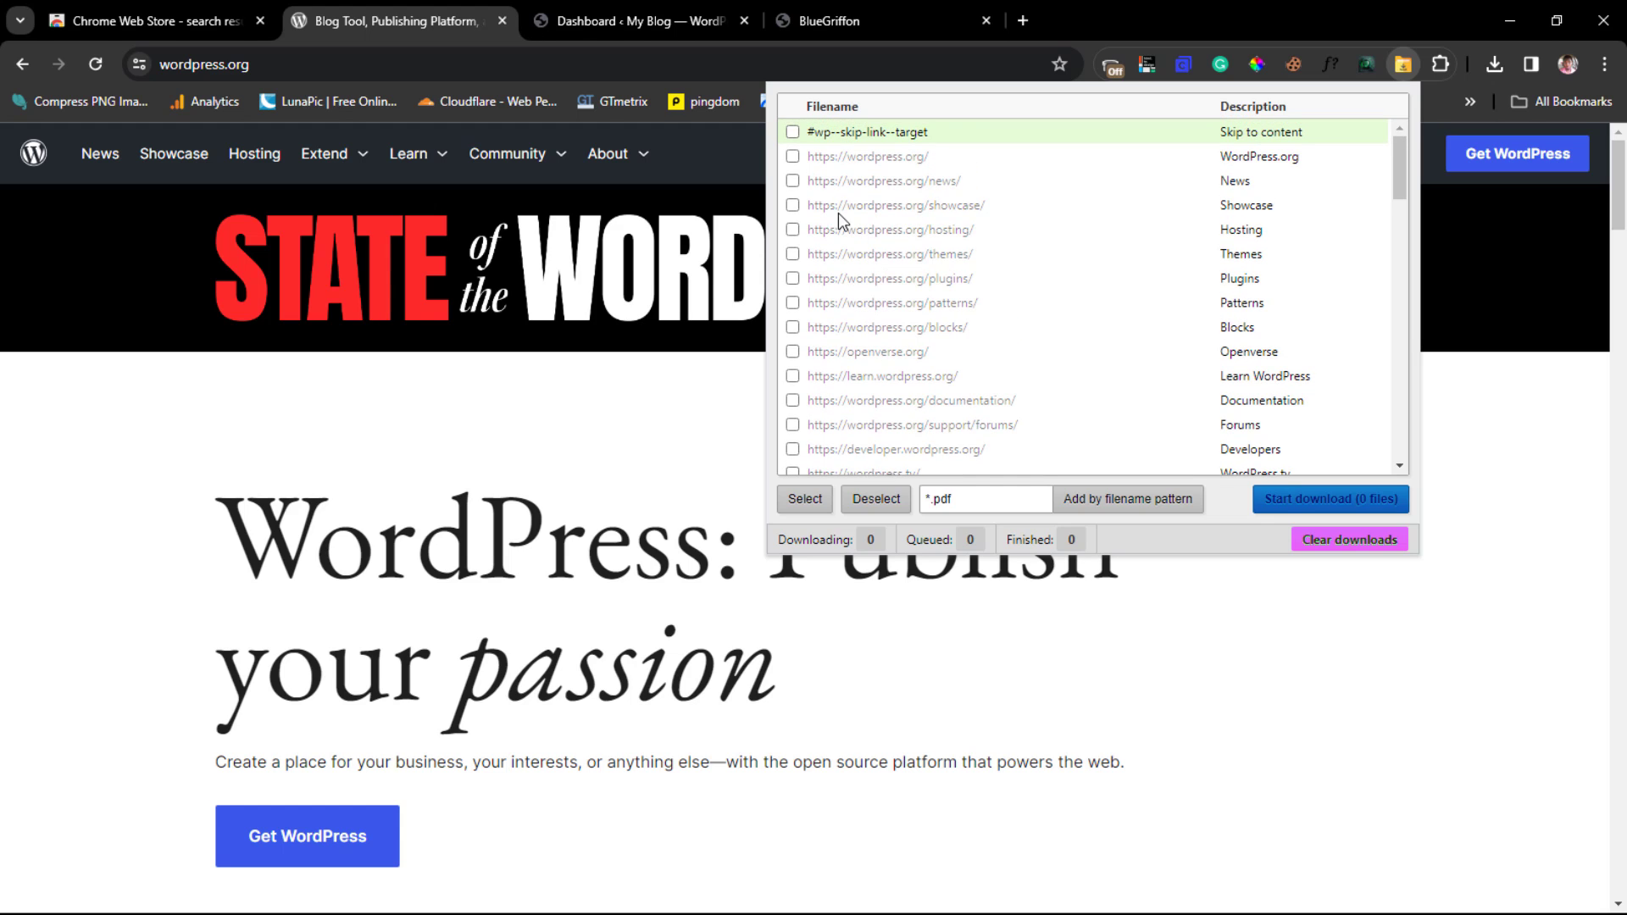
click(793, 157)
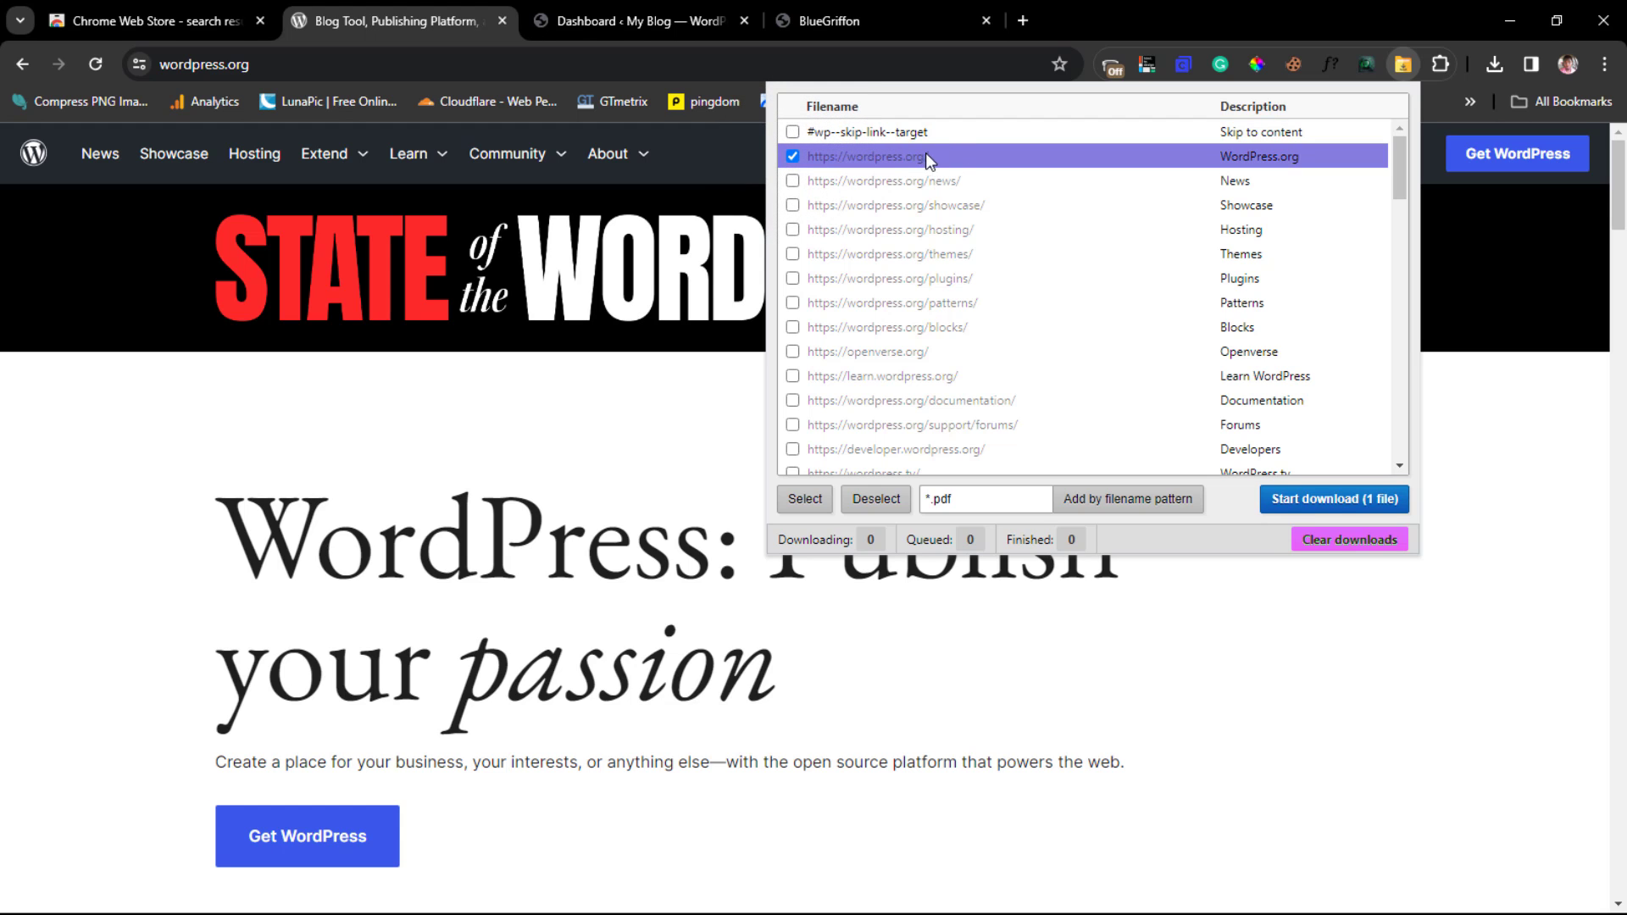
click(1325, 500)
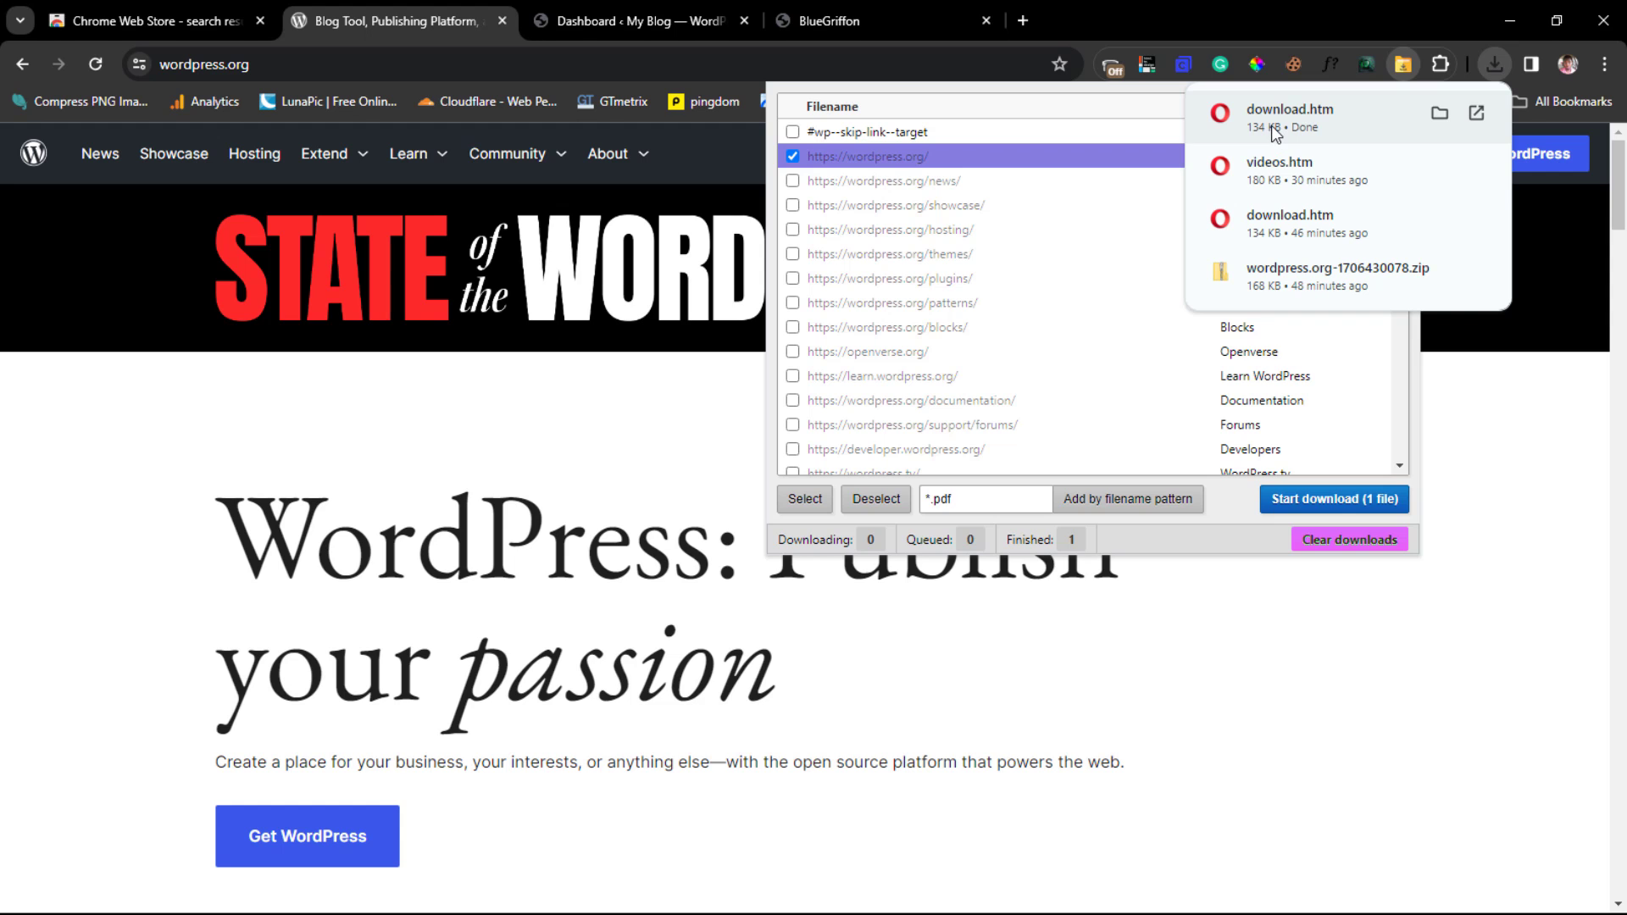
Step: Show the downloaded 'download' file in the Downloads folder and bring up its context menu
click(1437, 115)
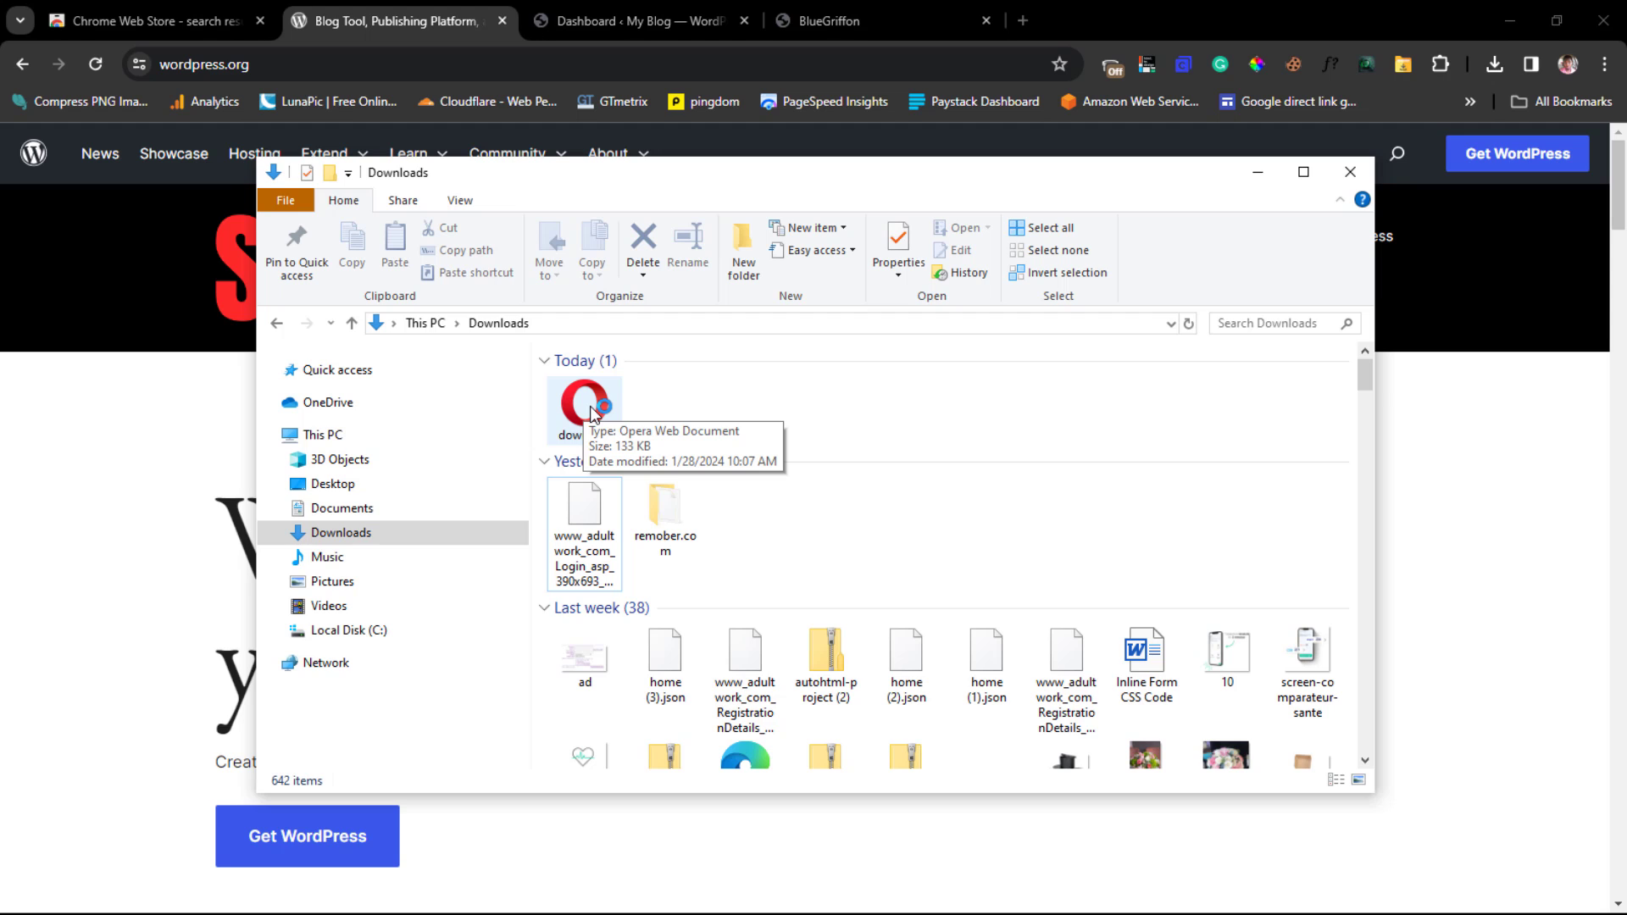
right_click(590, 405)
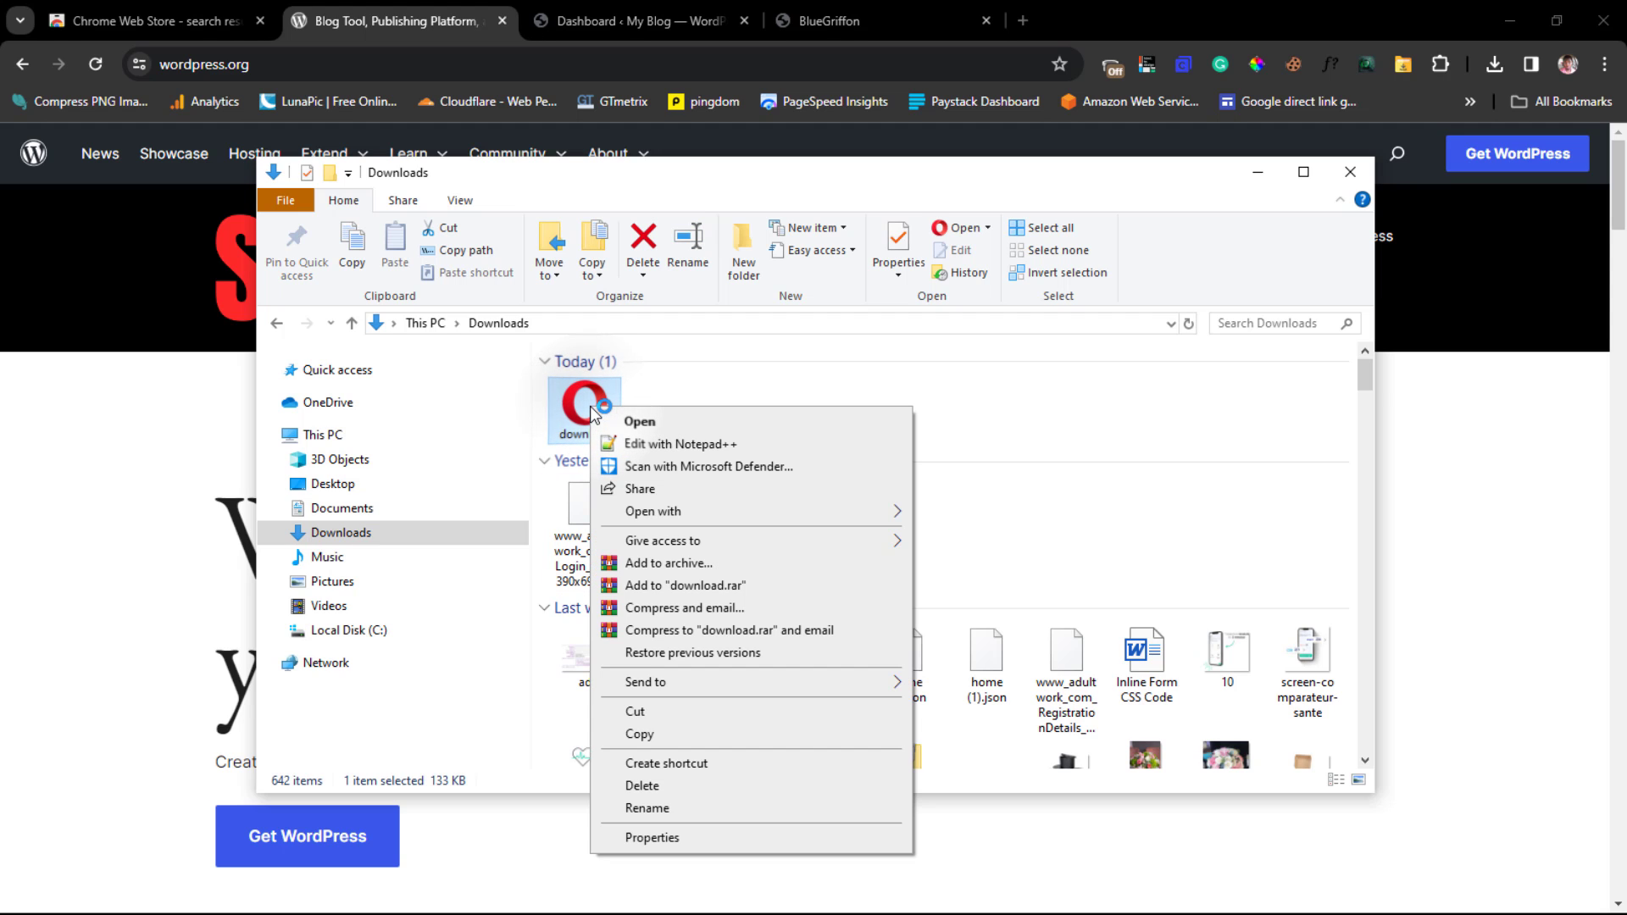
Step: Open download.htm in Notepad++, copy its entire 1,005-line source, and minimize the editor
click(654, 447)
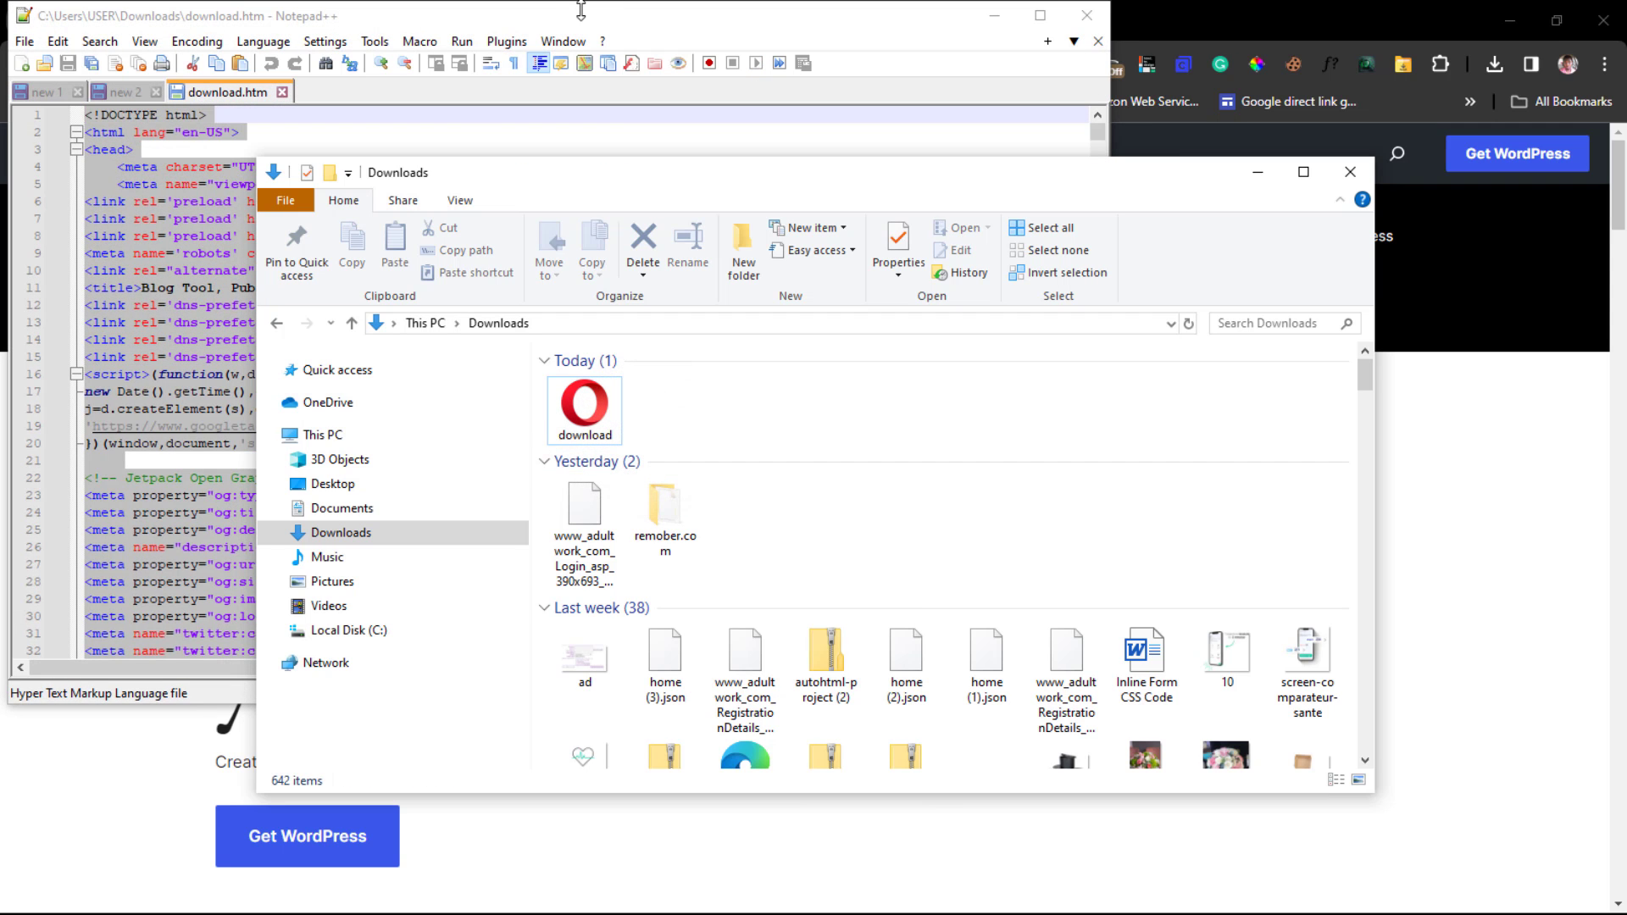
drag(582, 11, 640, 100)
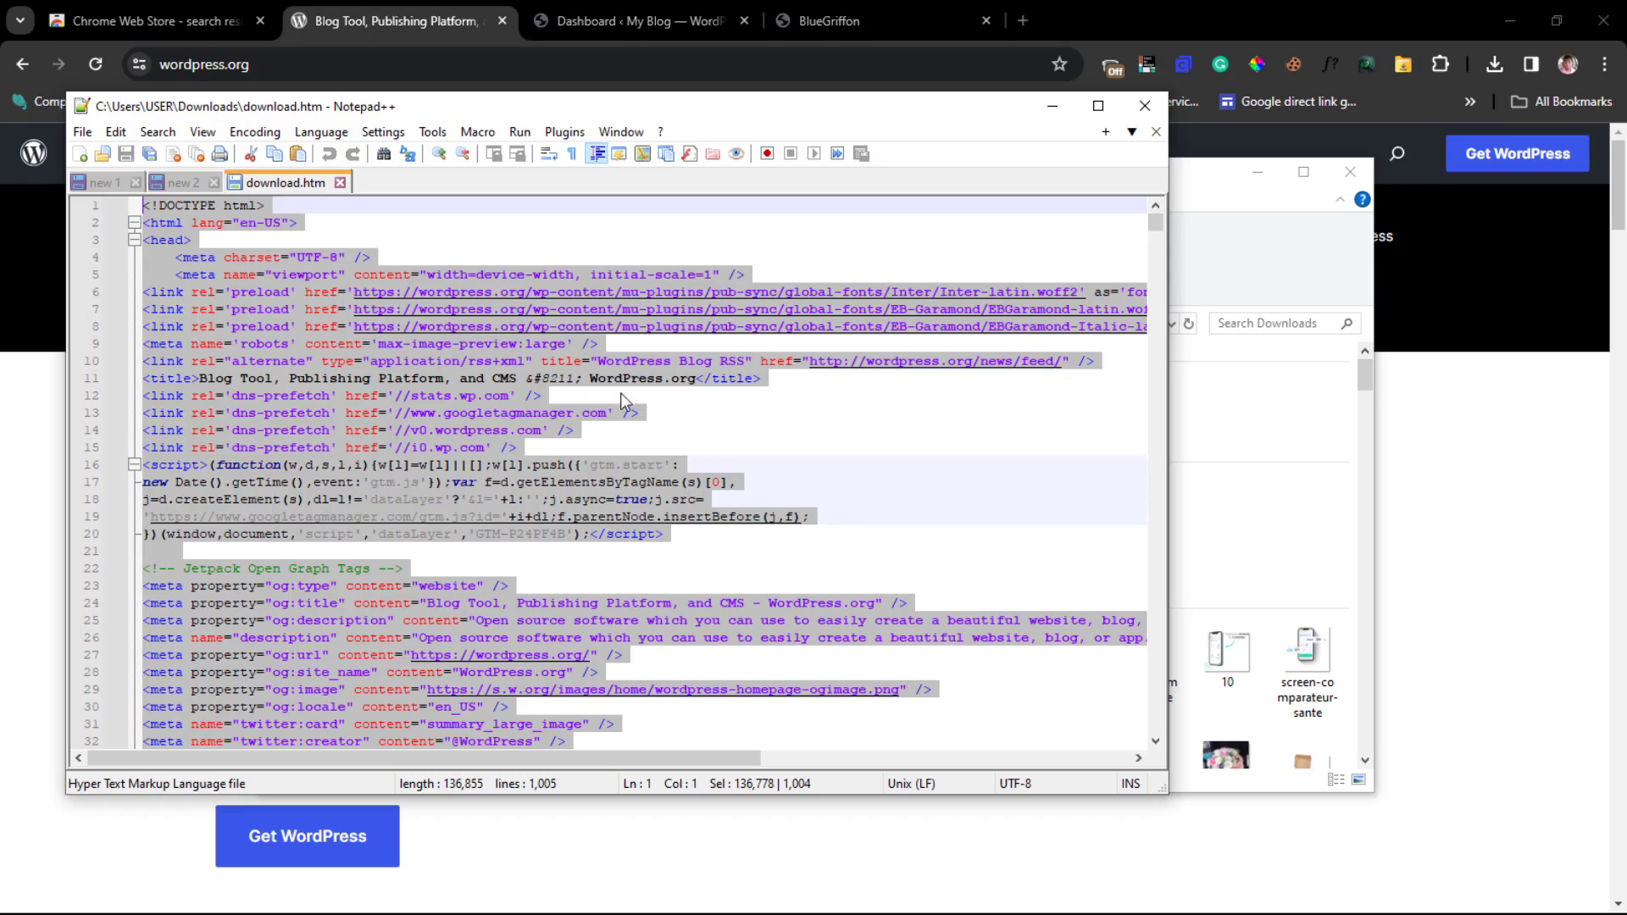
scroll(626, 424, down, 10)
scroll(626, 424, down, 20)
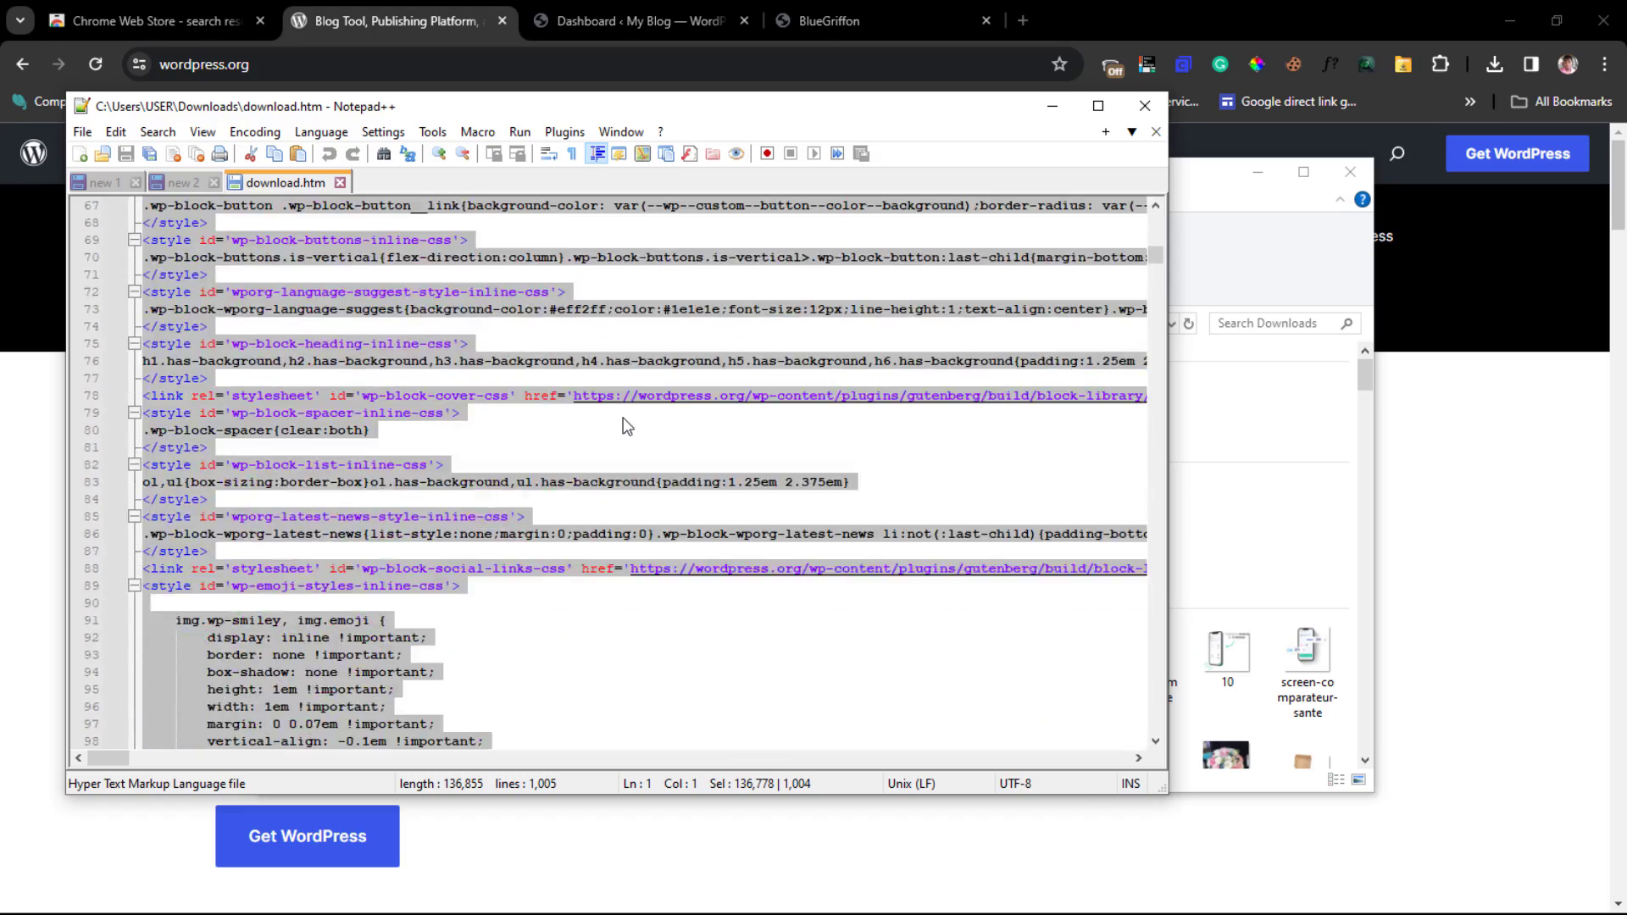
scroll(626, 424, up, 20)
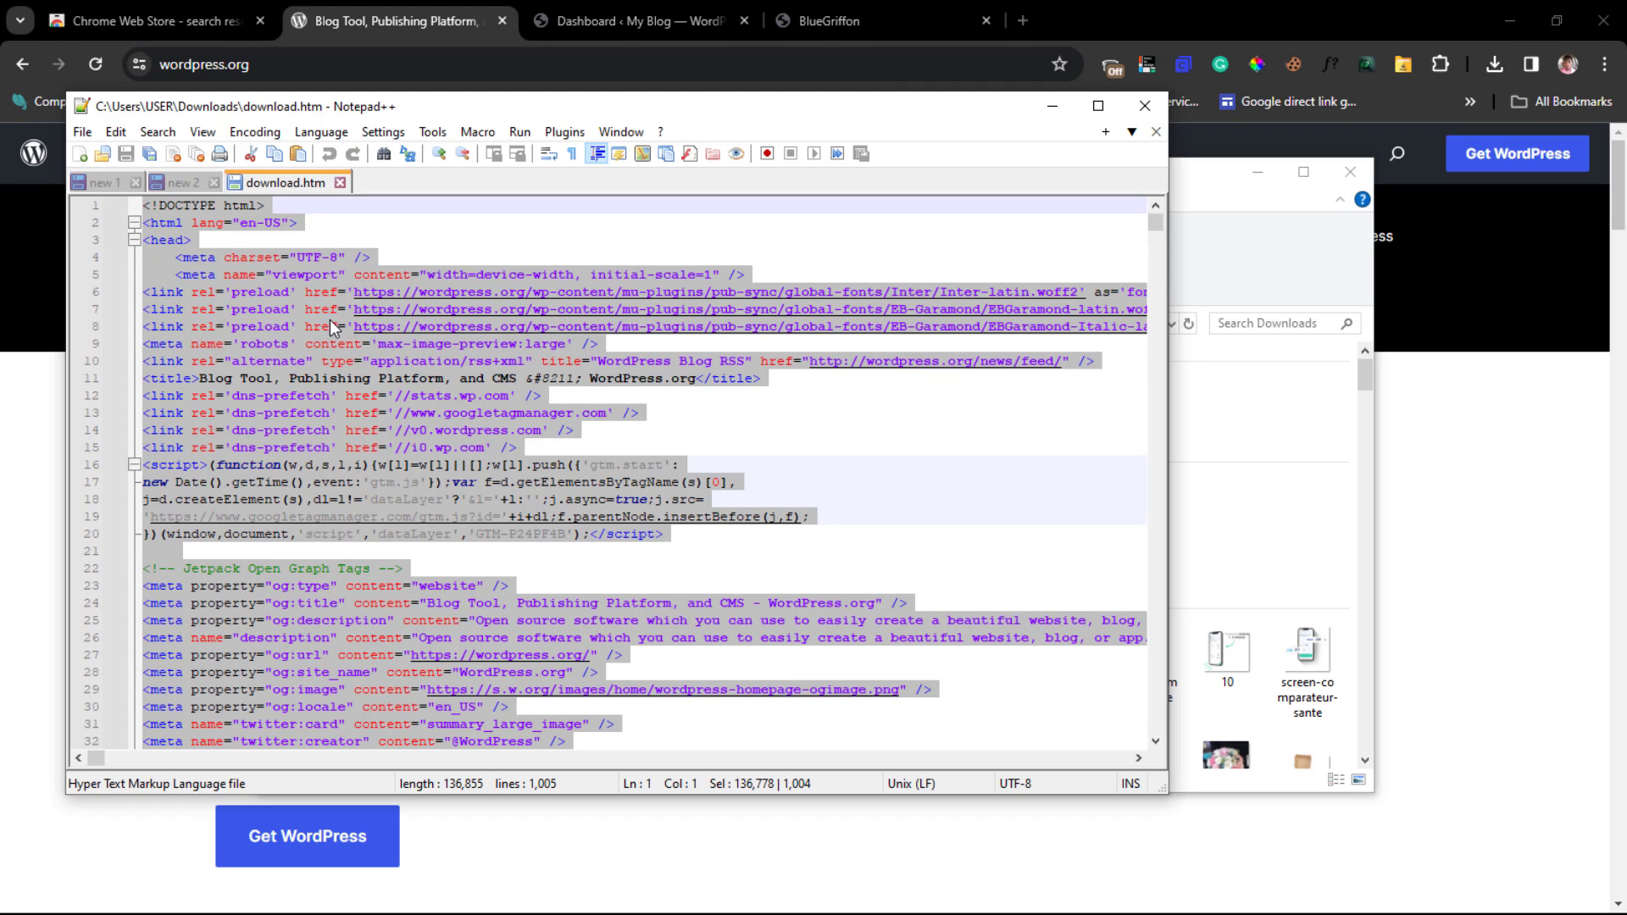
right_click(329, 319)
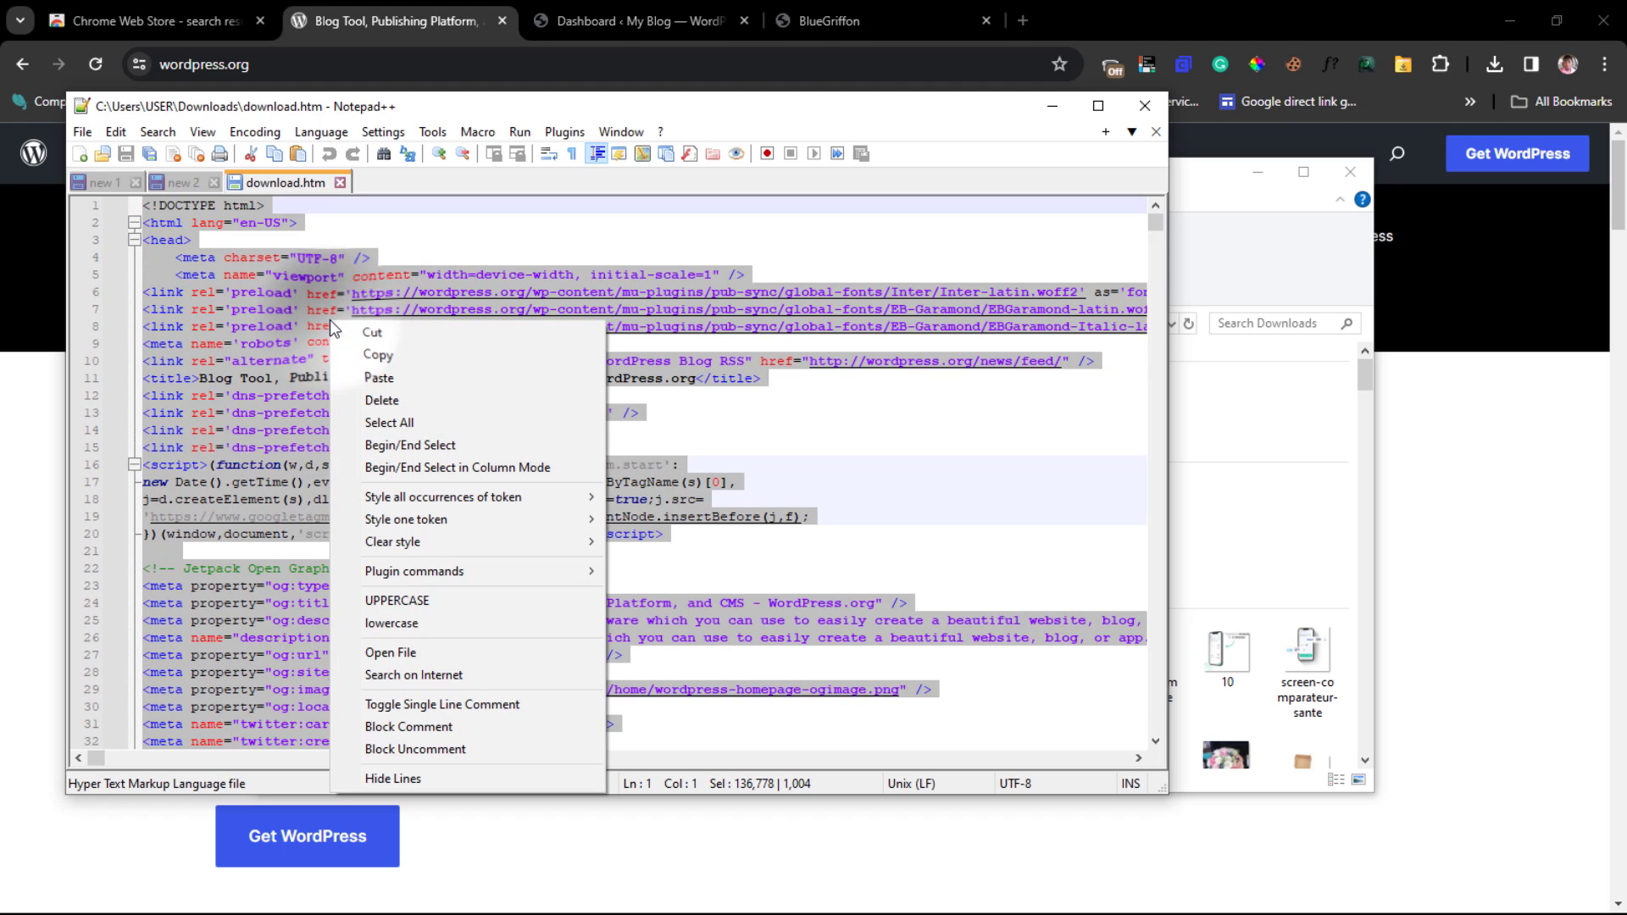
click(384, 354)
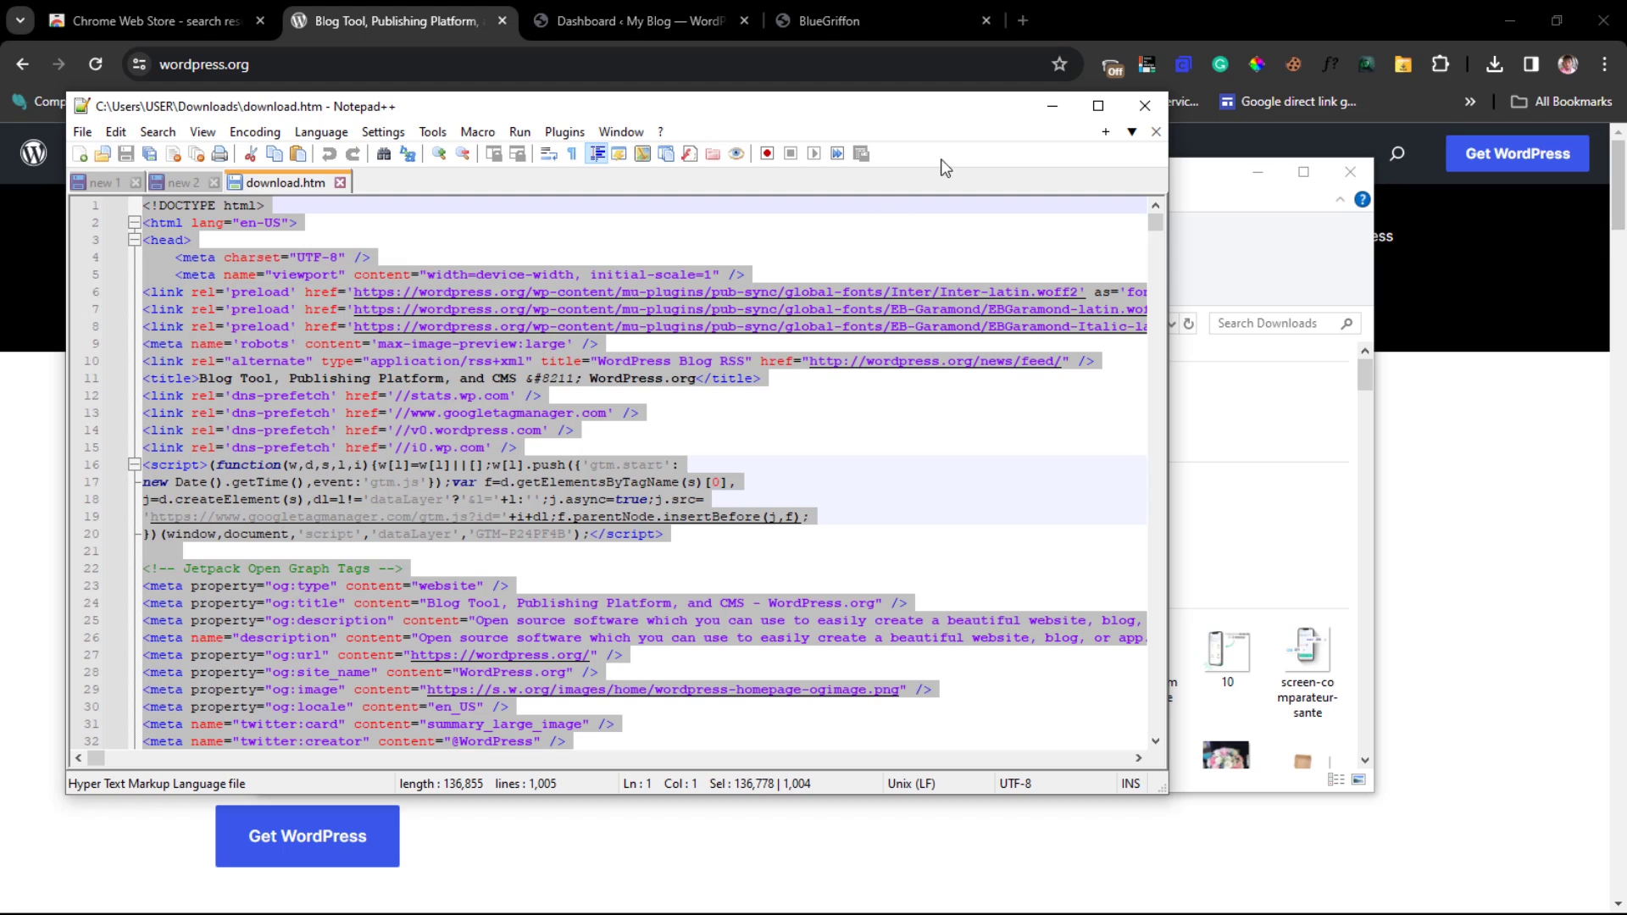
click(1055, 108)
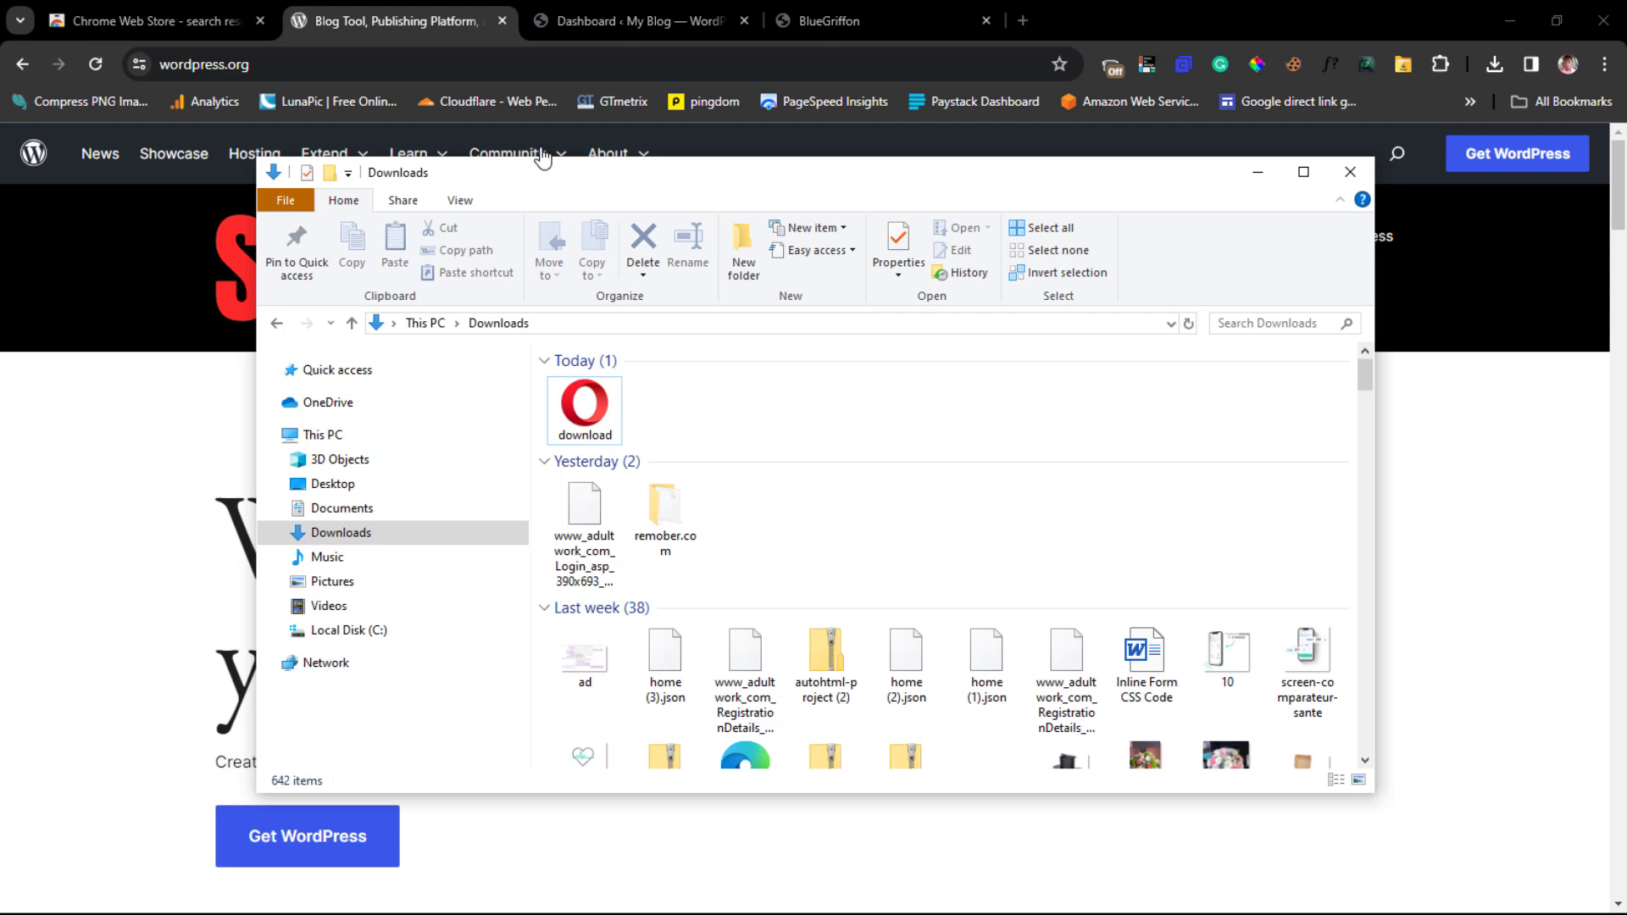
Step: Create and publish a new WordPress page titled 'wp', then edit it with Elementor
click(578, 12)
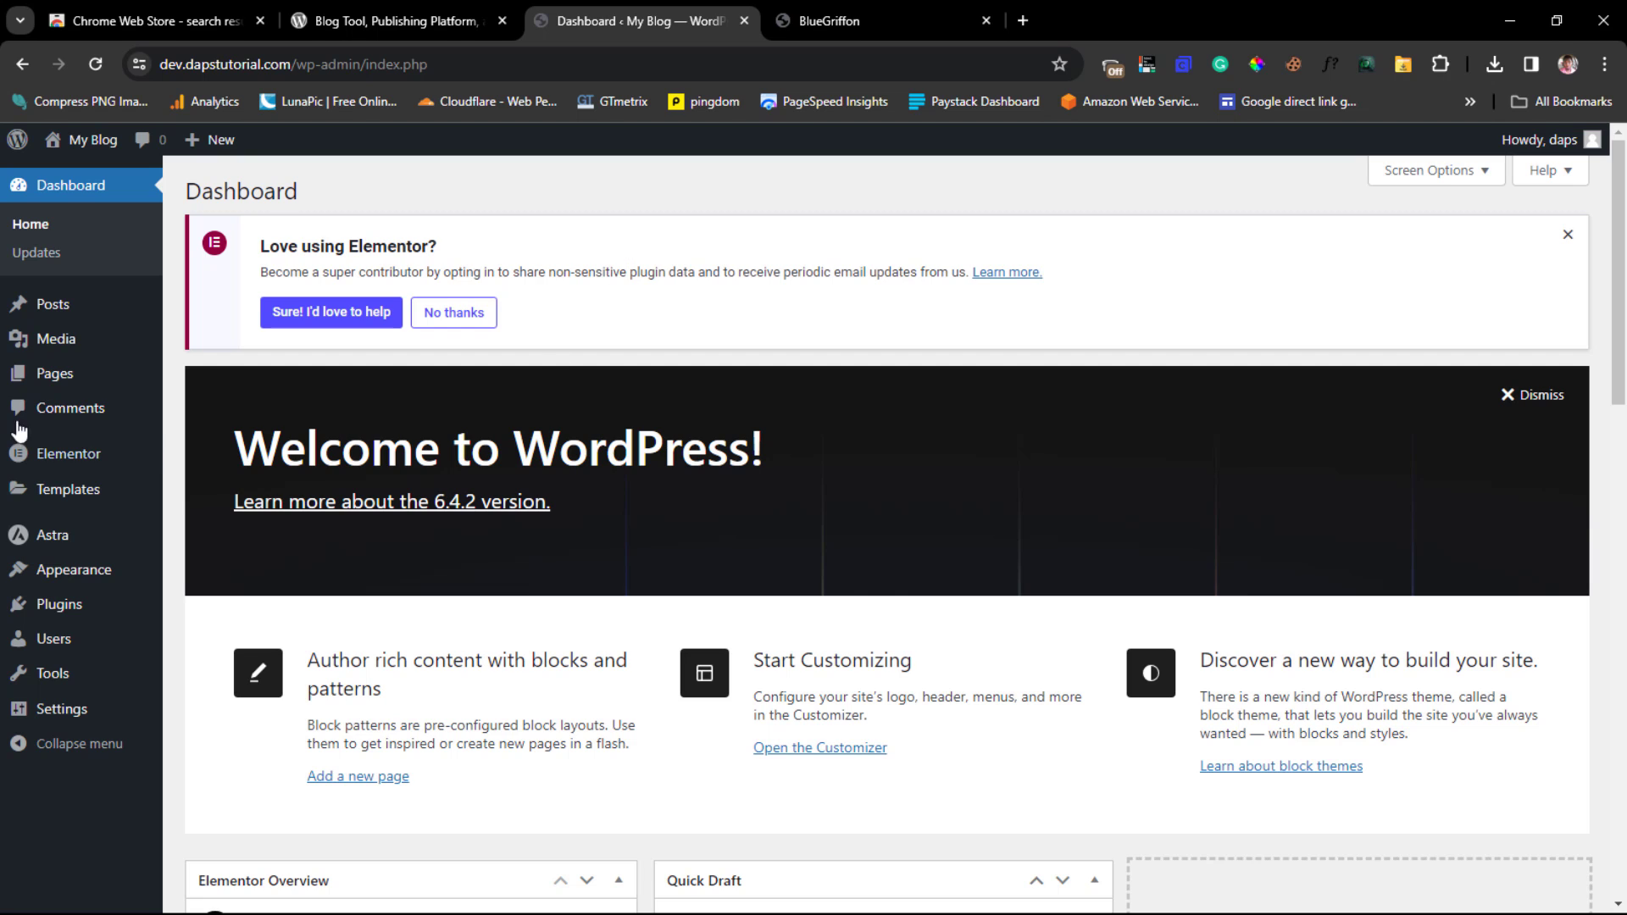
mouse_move(26, 372)
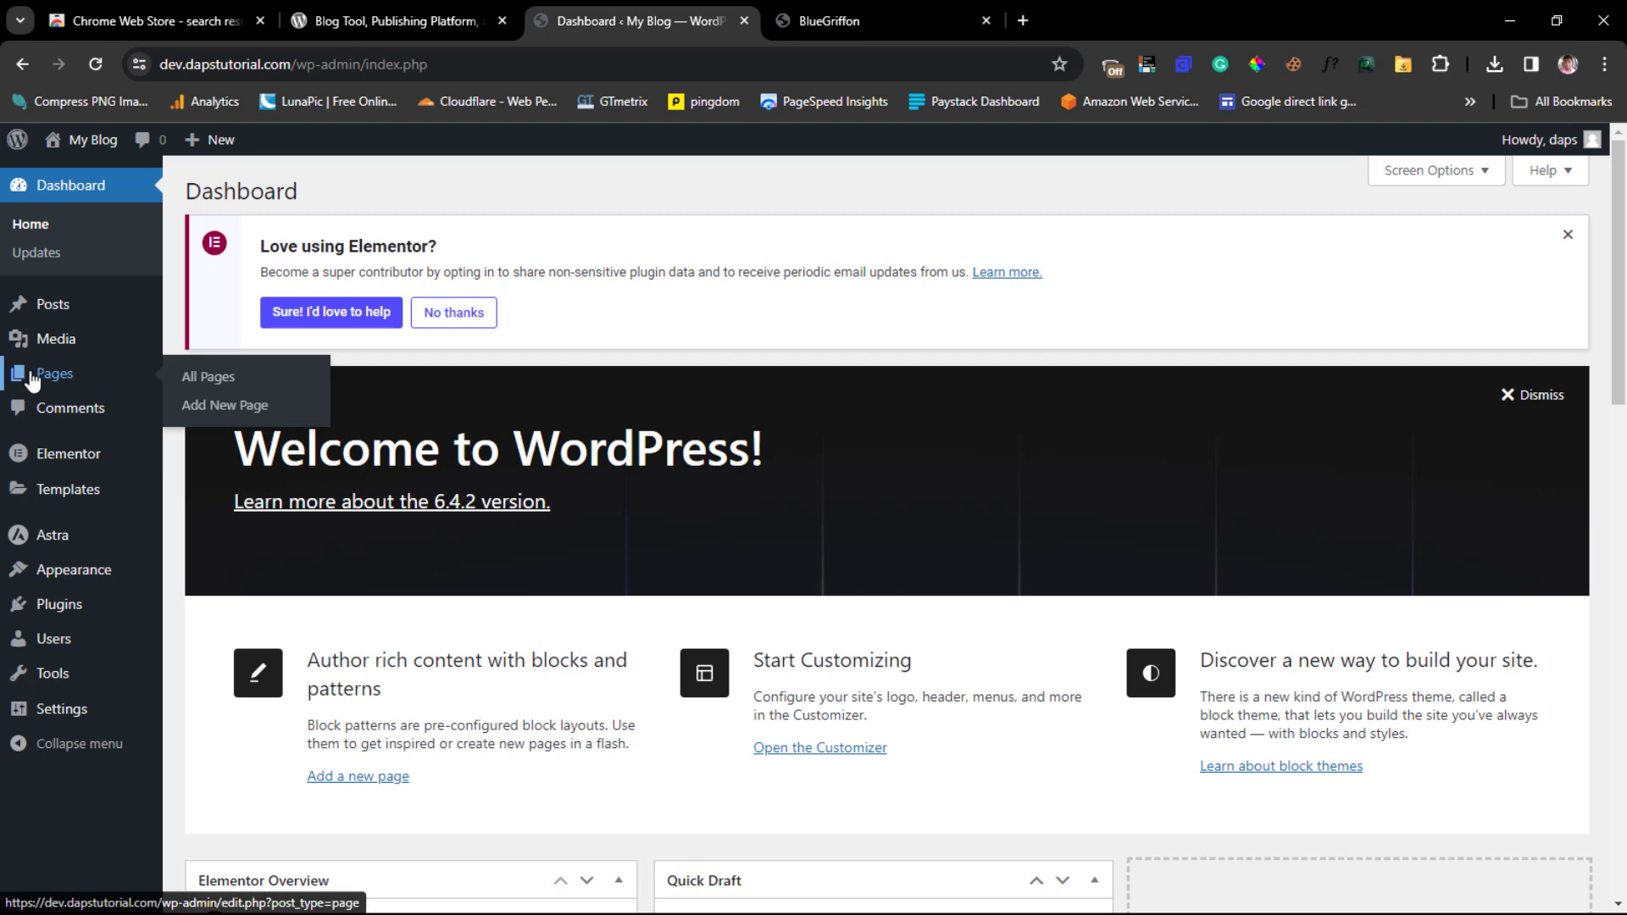
click(215, 409)
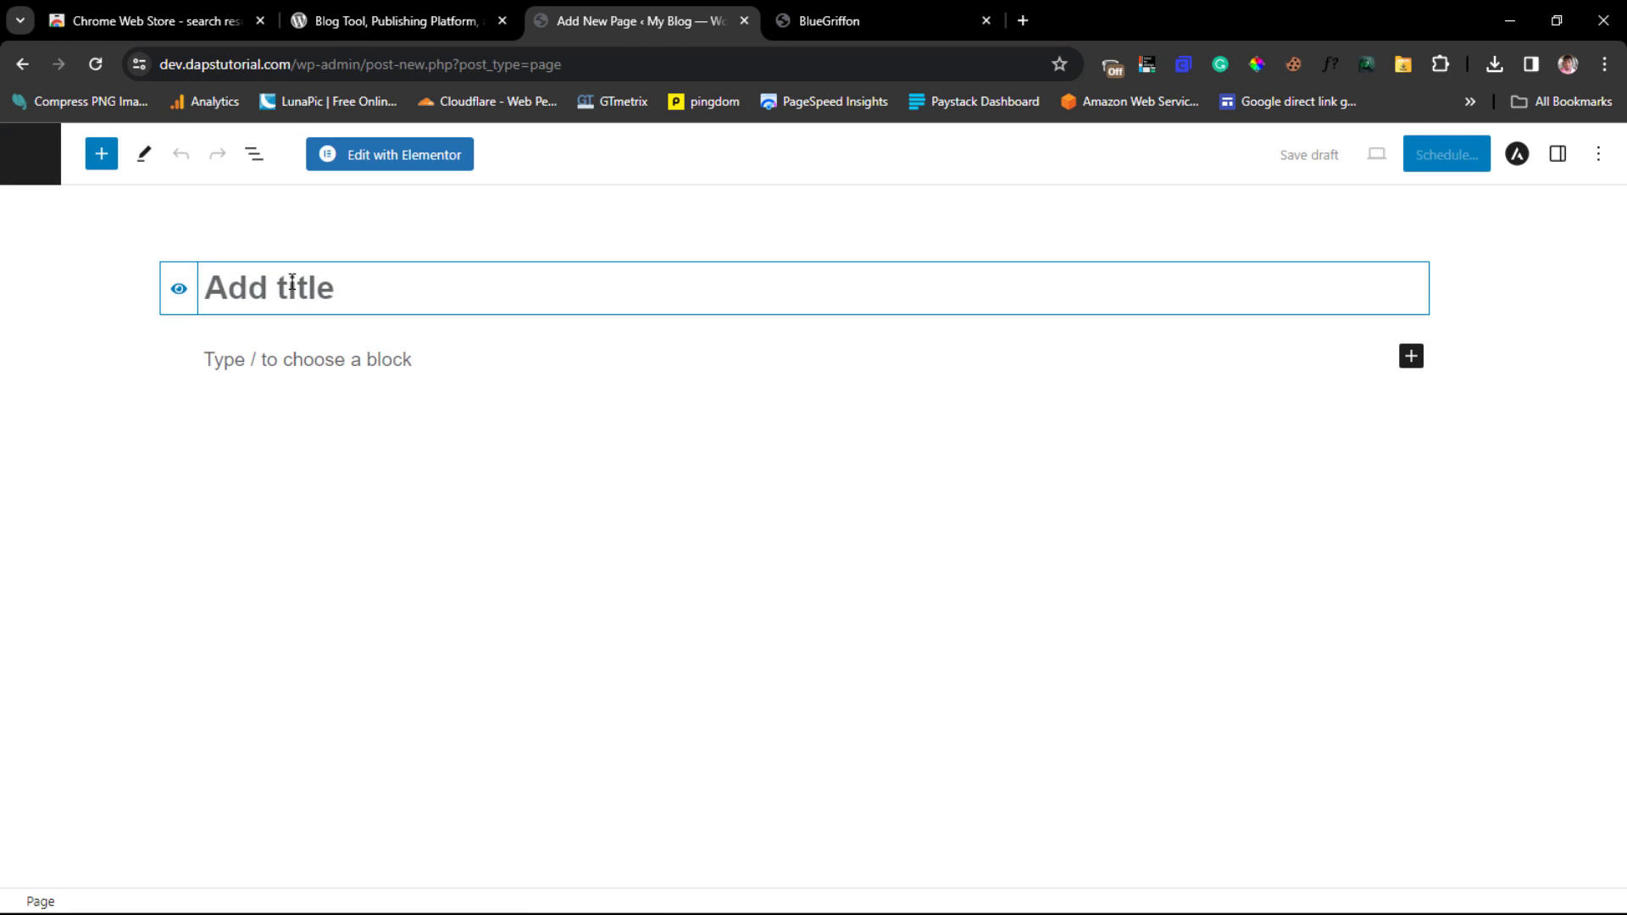
text(wp)
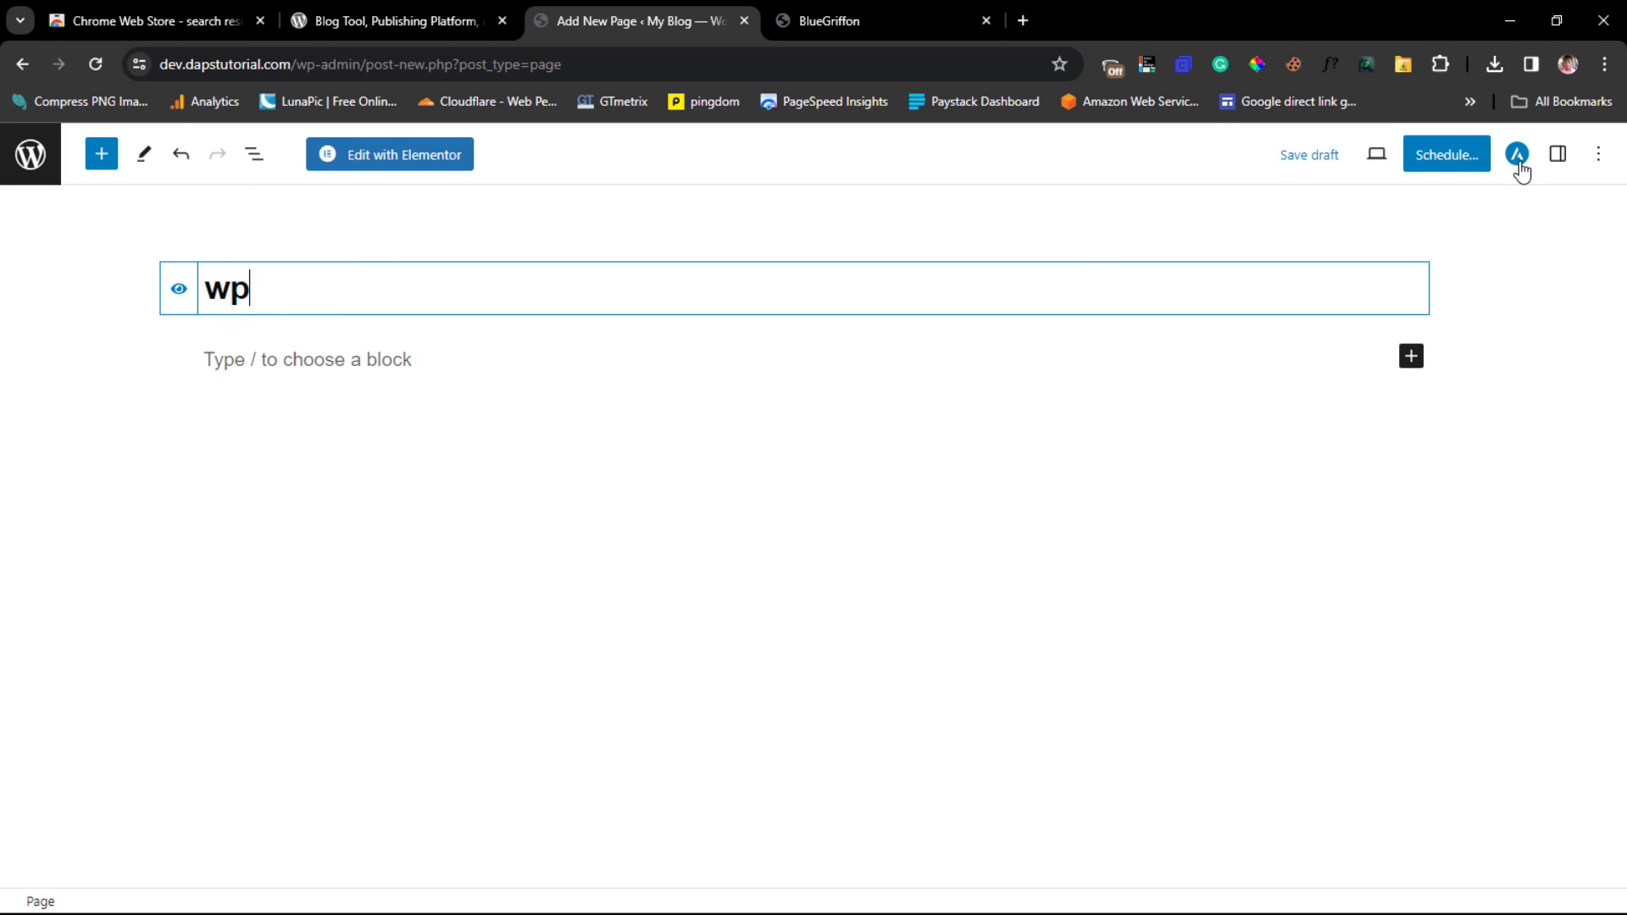
click(1447, 155)
click(1445, 160)
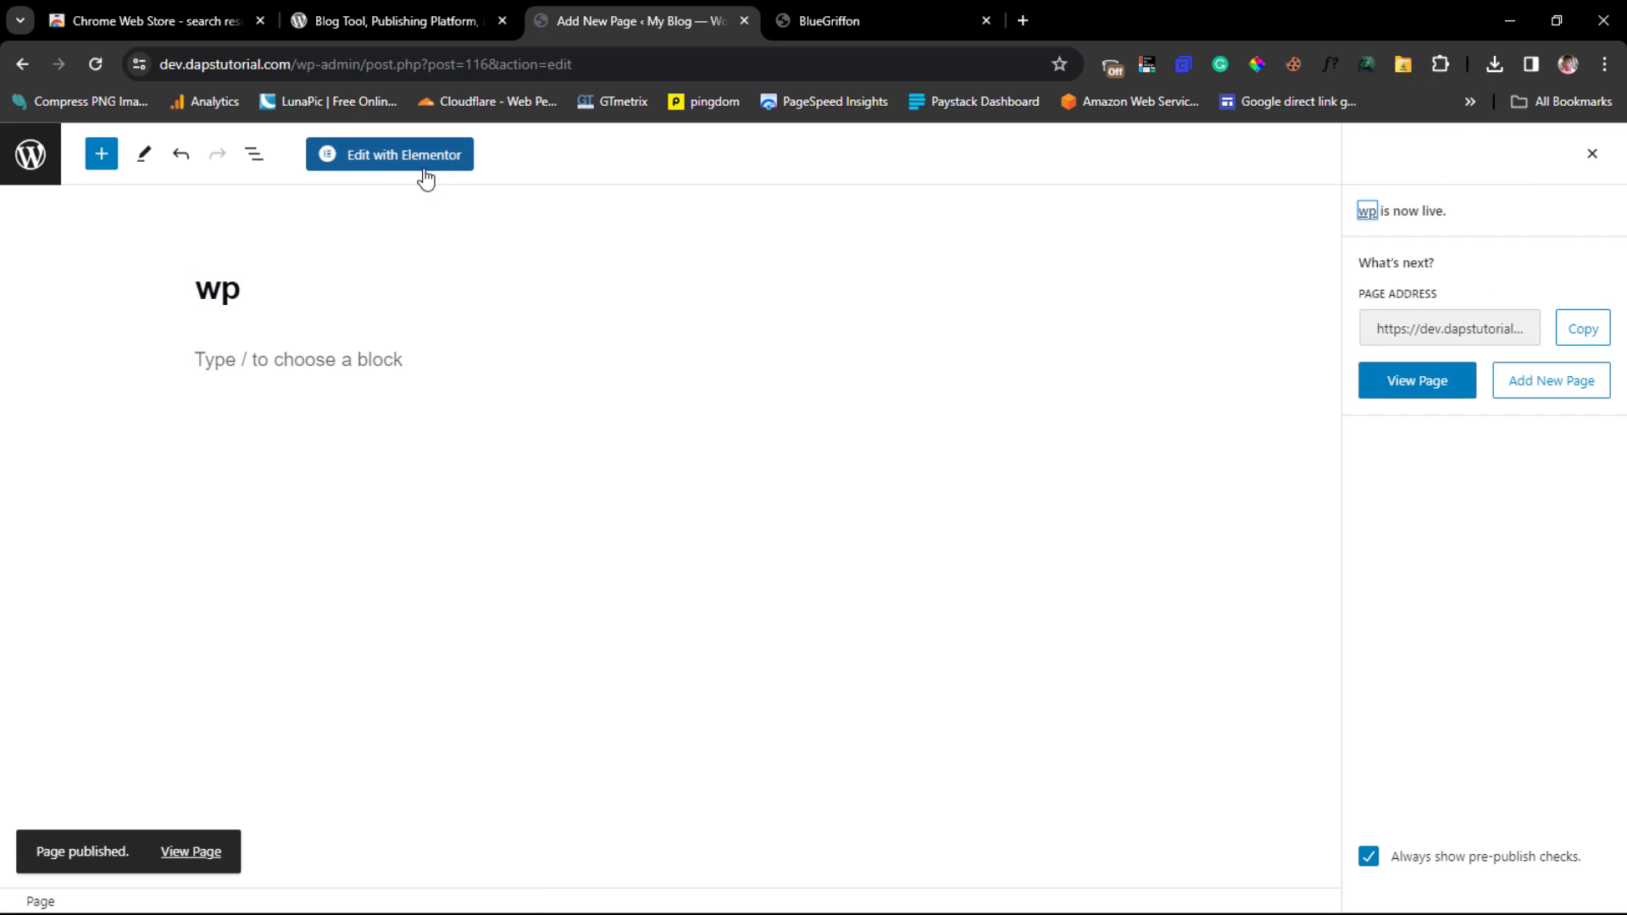
click(393, 166)
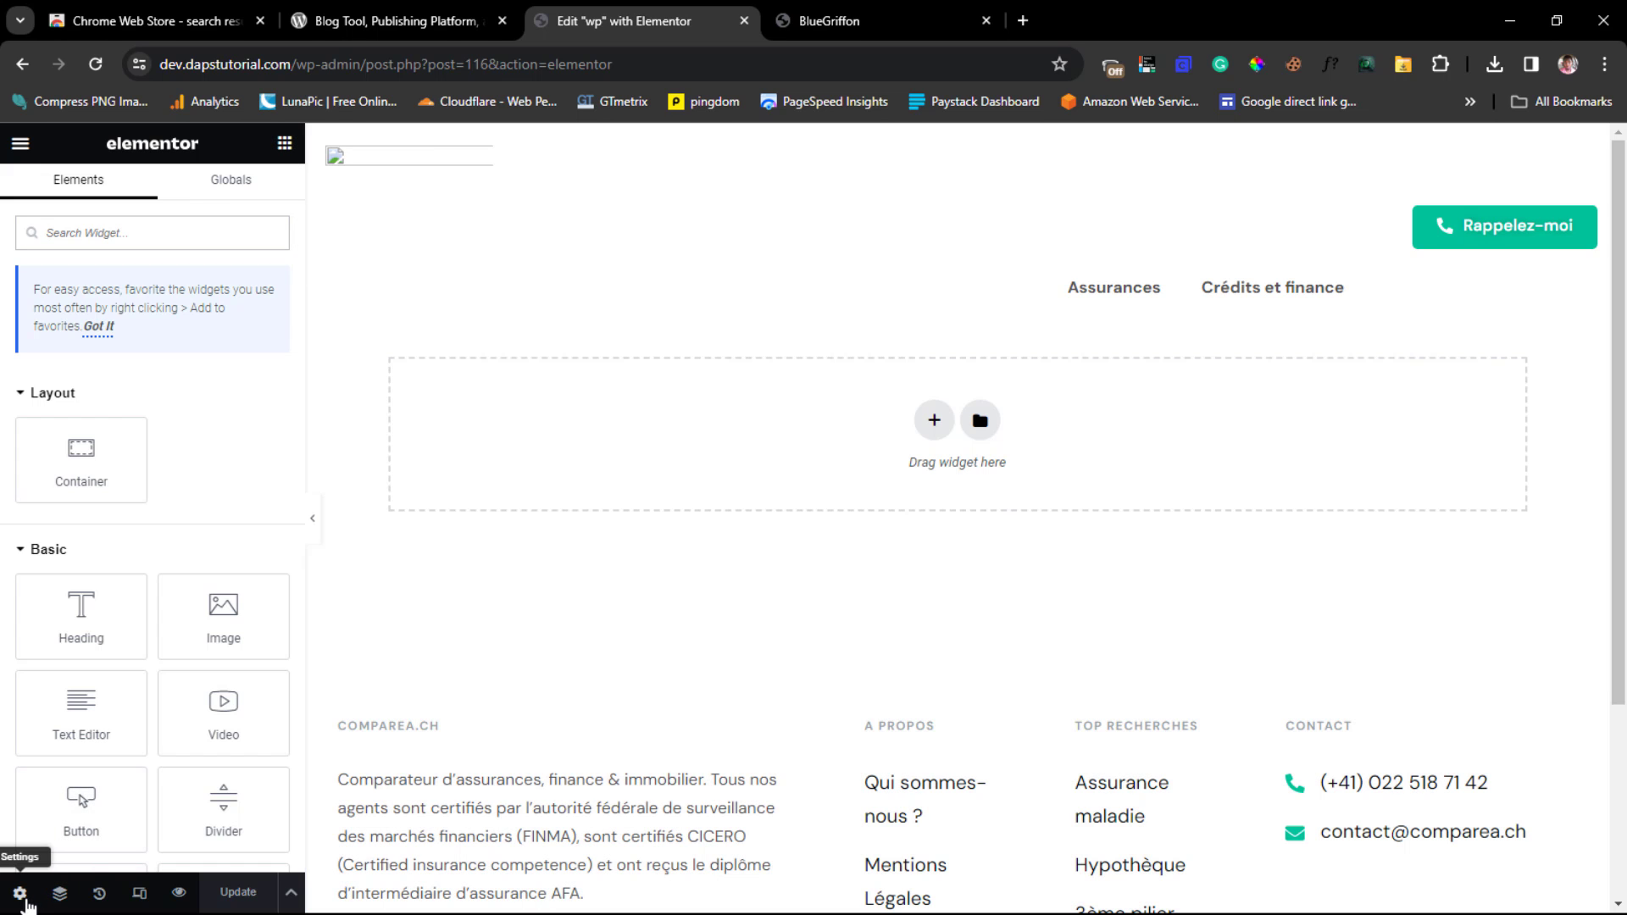
Step: Switch the page layout to Elementor Canvas and search the widgets for 'html'
click(19, 895)
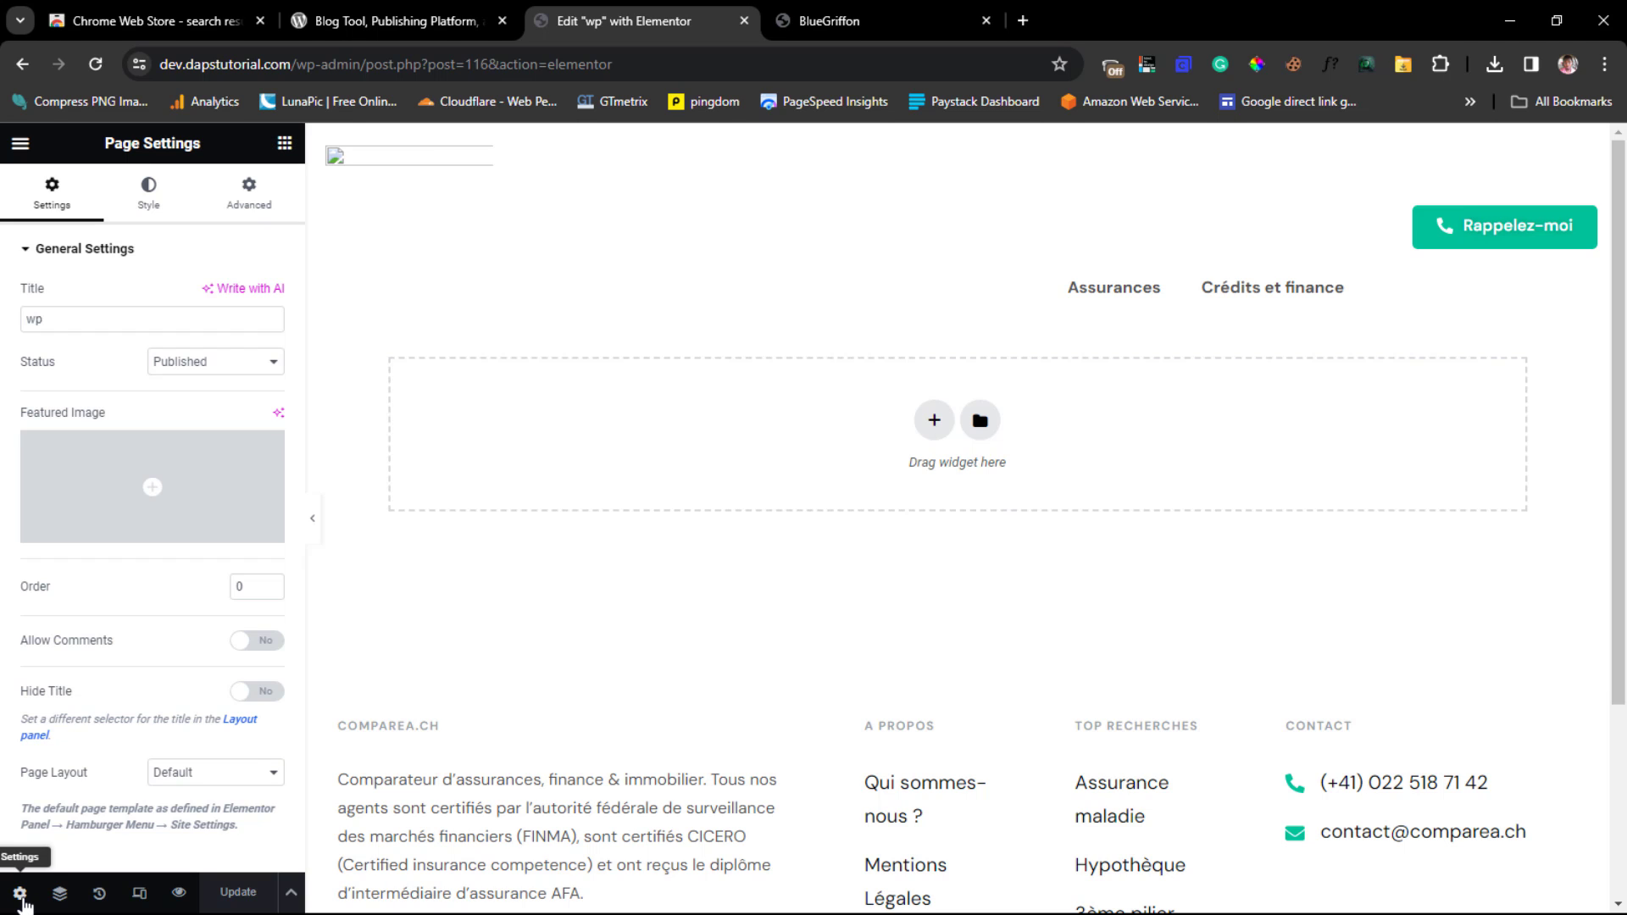
click(245, 773)
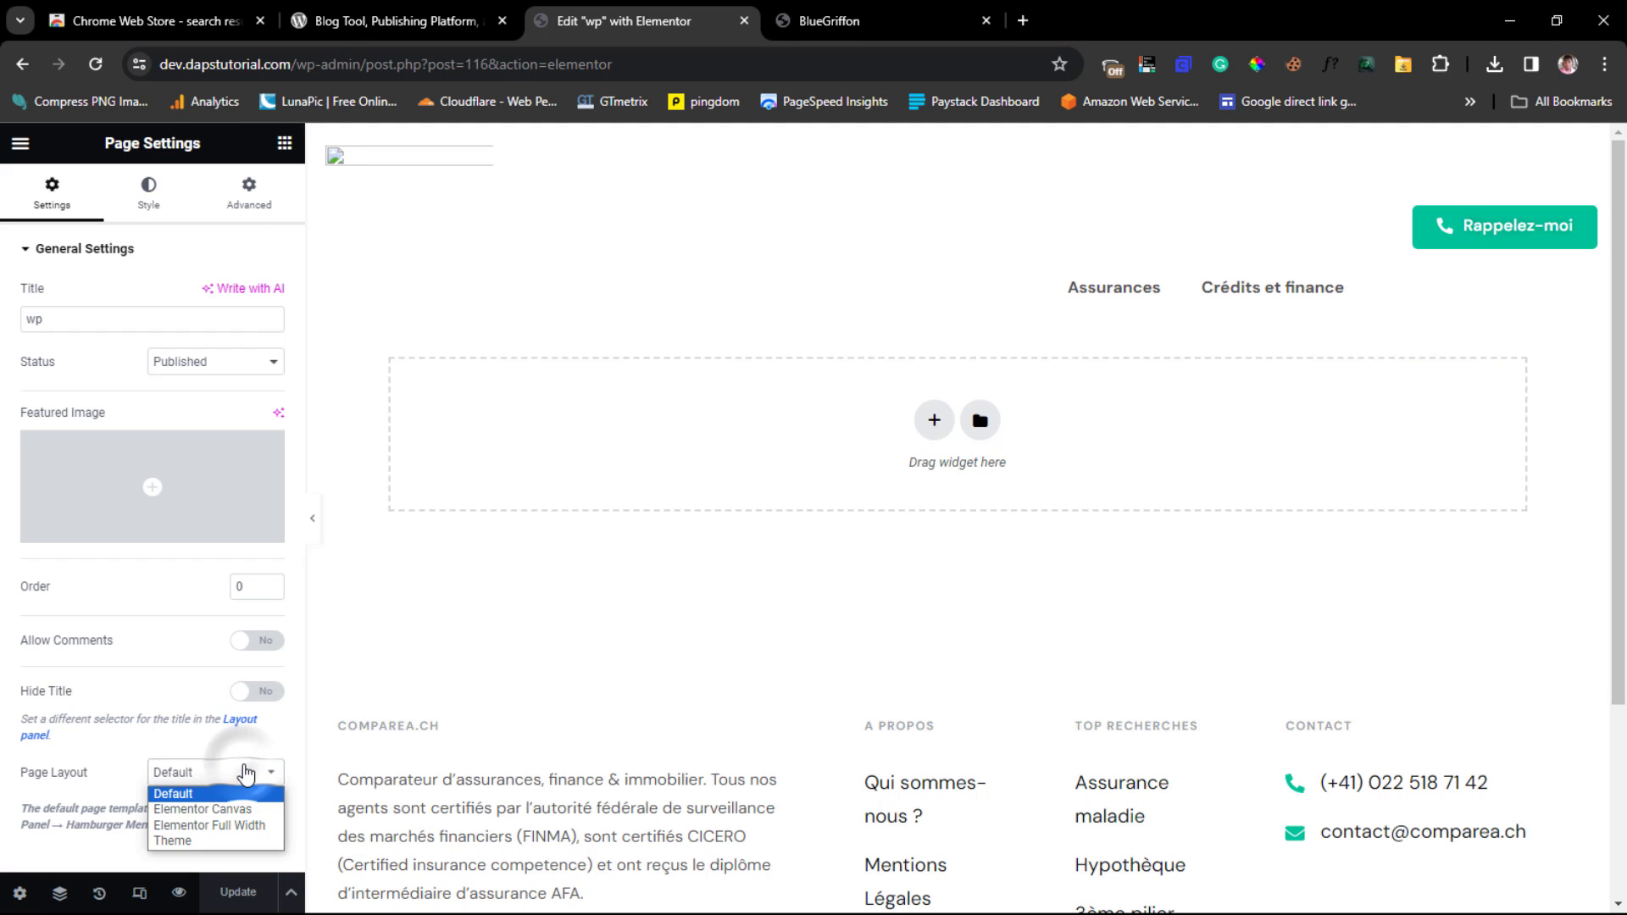
click(247, 812)
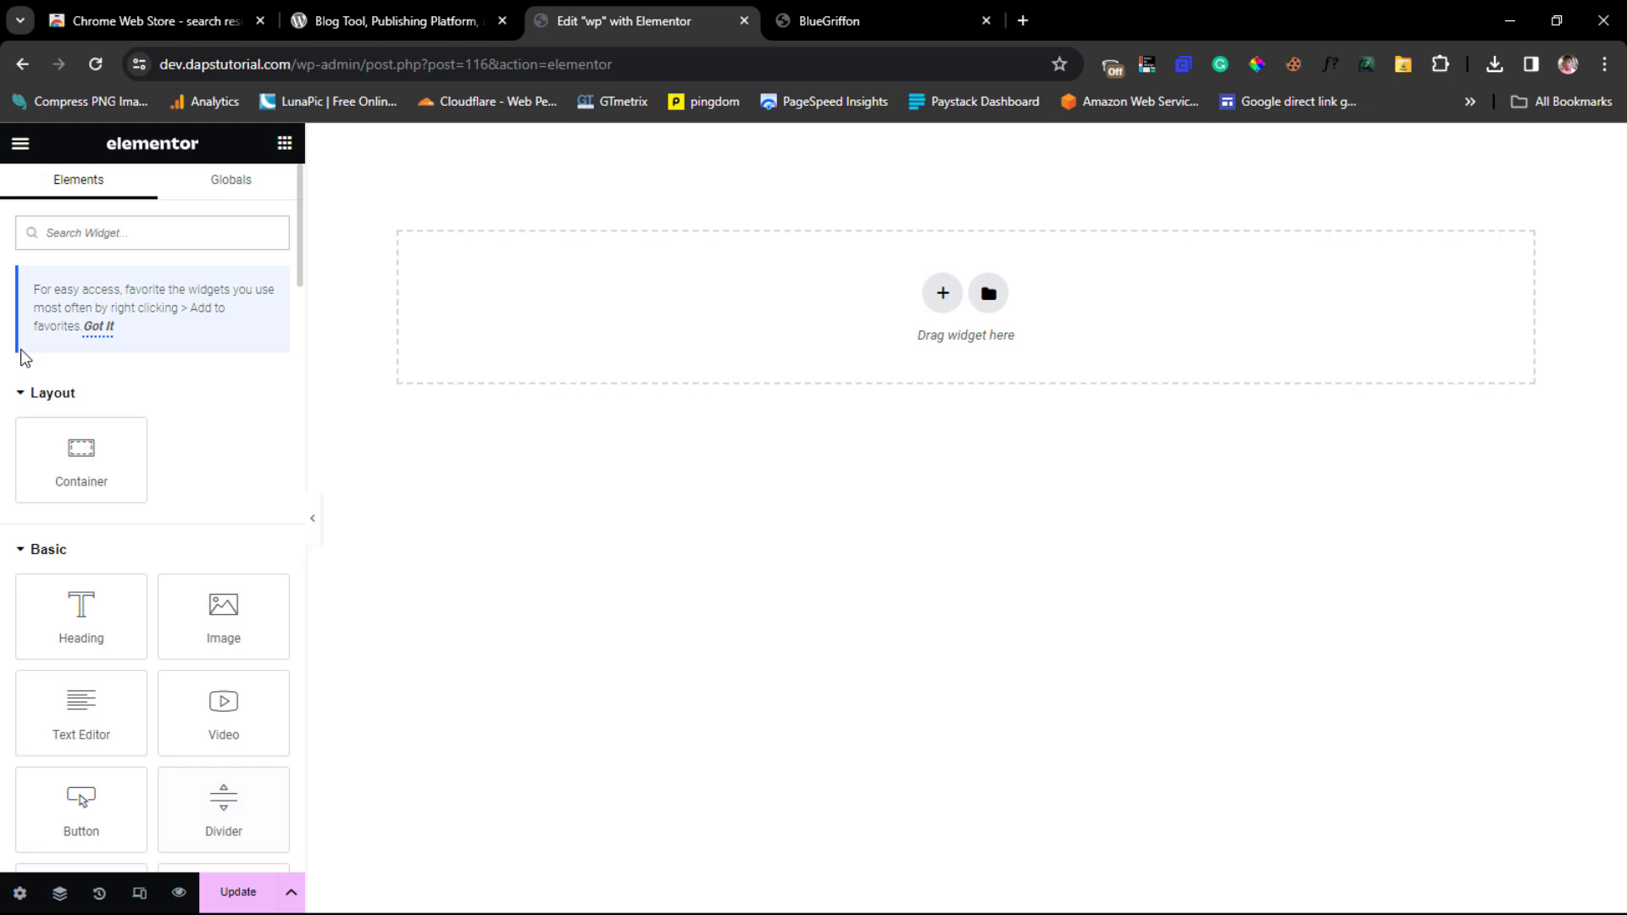
click(73, 233)
text(html)
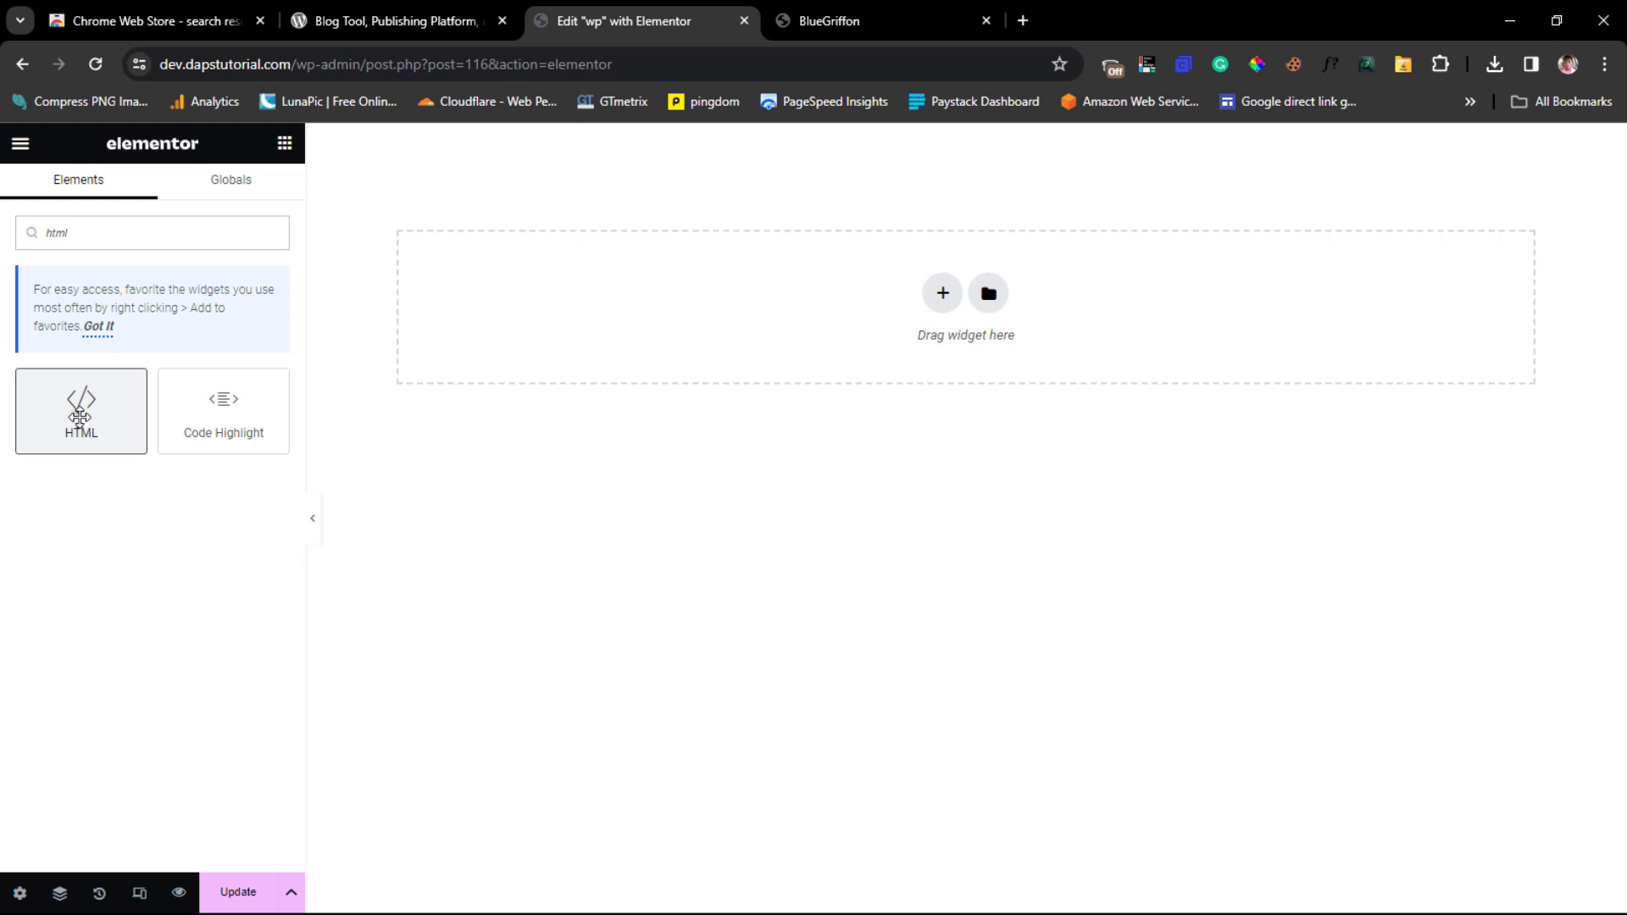
Step: Add an HTML widget inside a container with Full Width content width
click(82, 419)
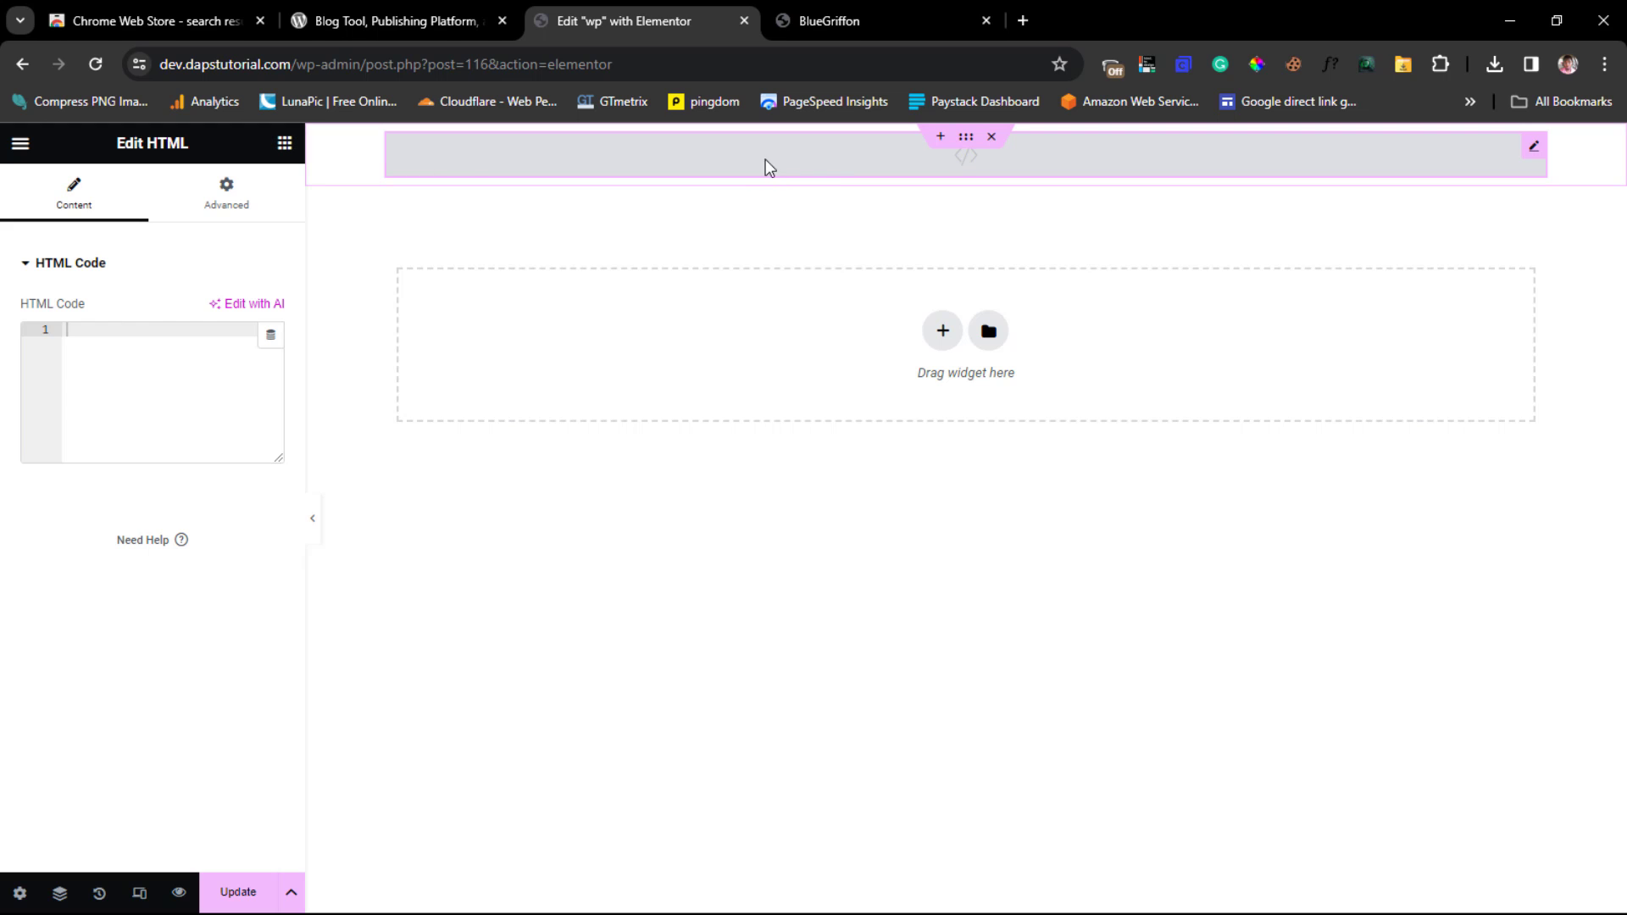
click(331, 167)
click(966, 138)
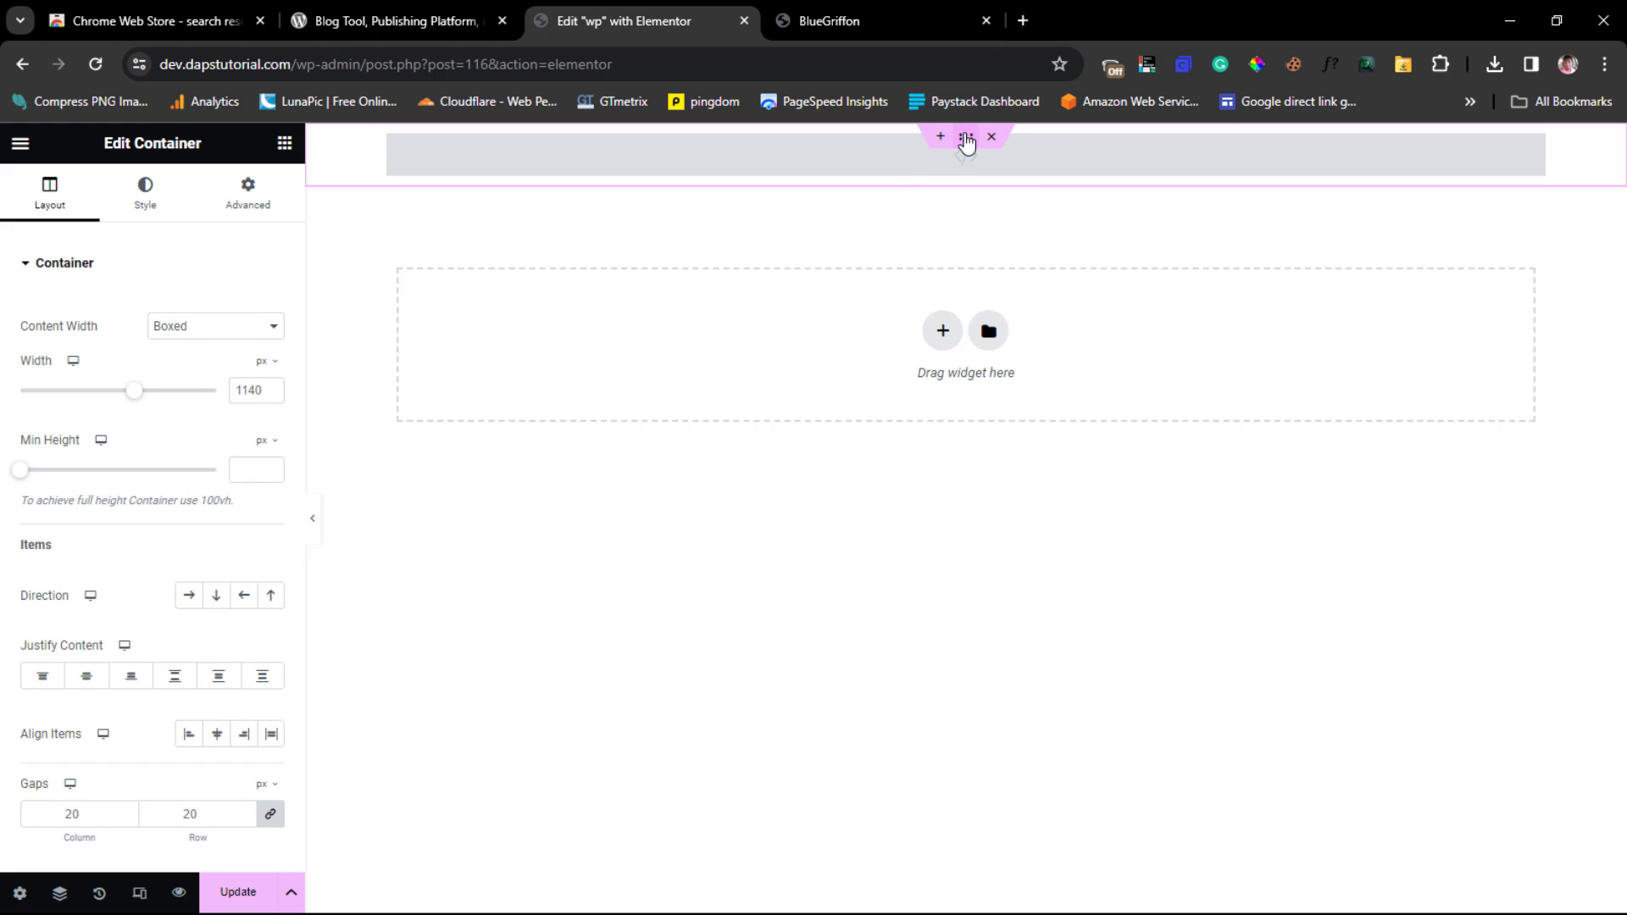
click(250, 337)
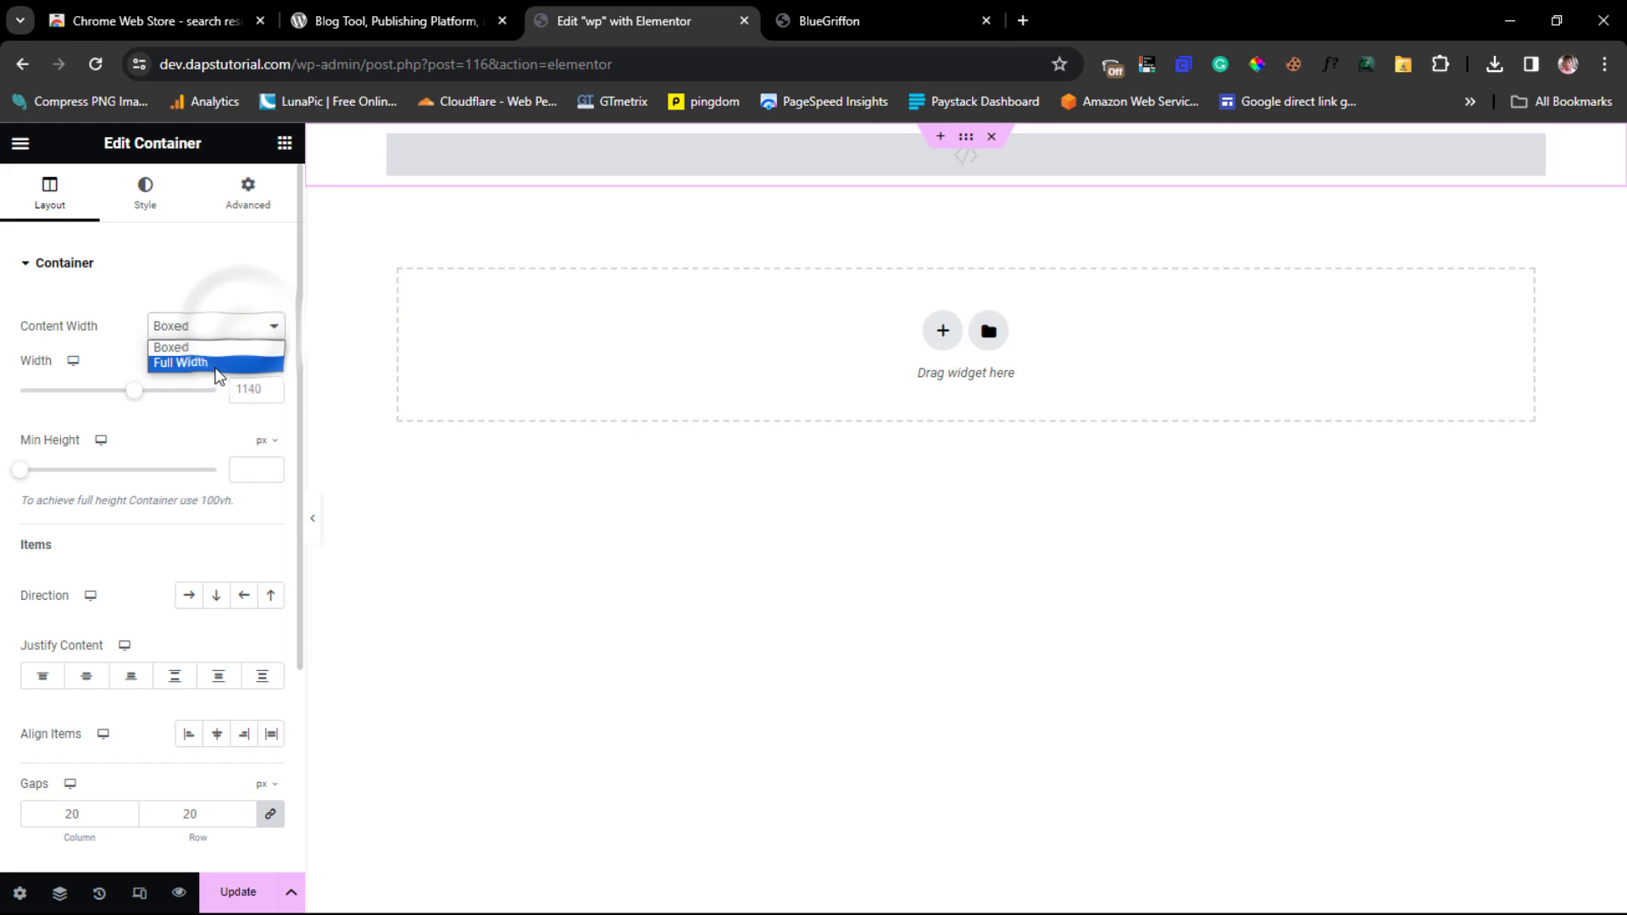
click(212, 363)
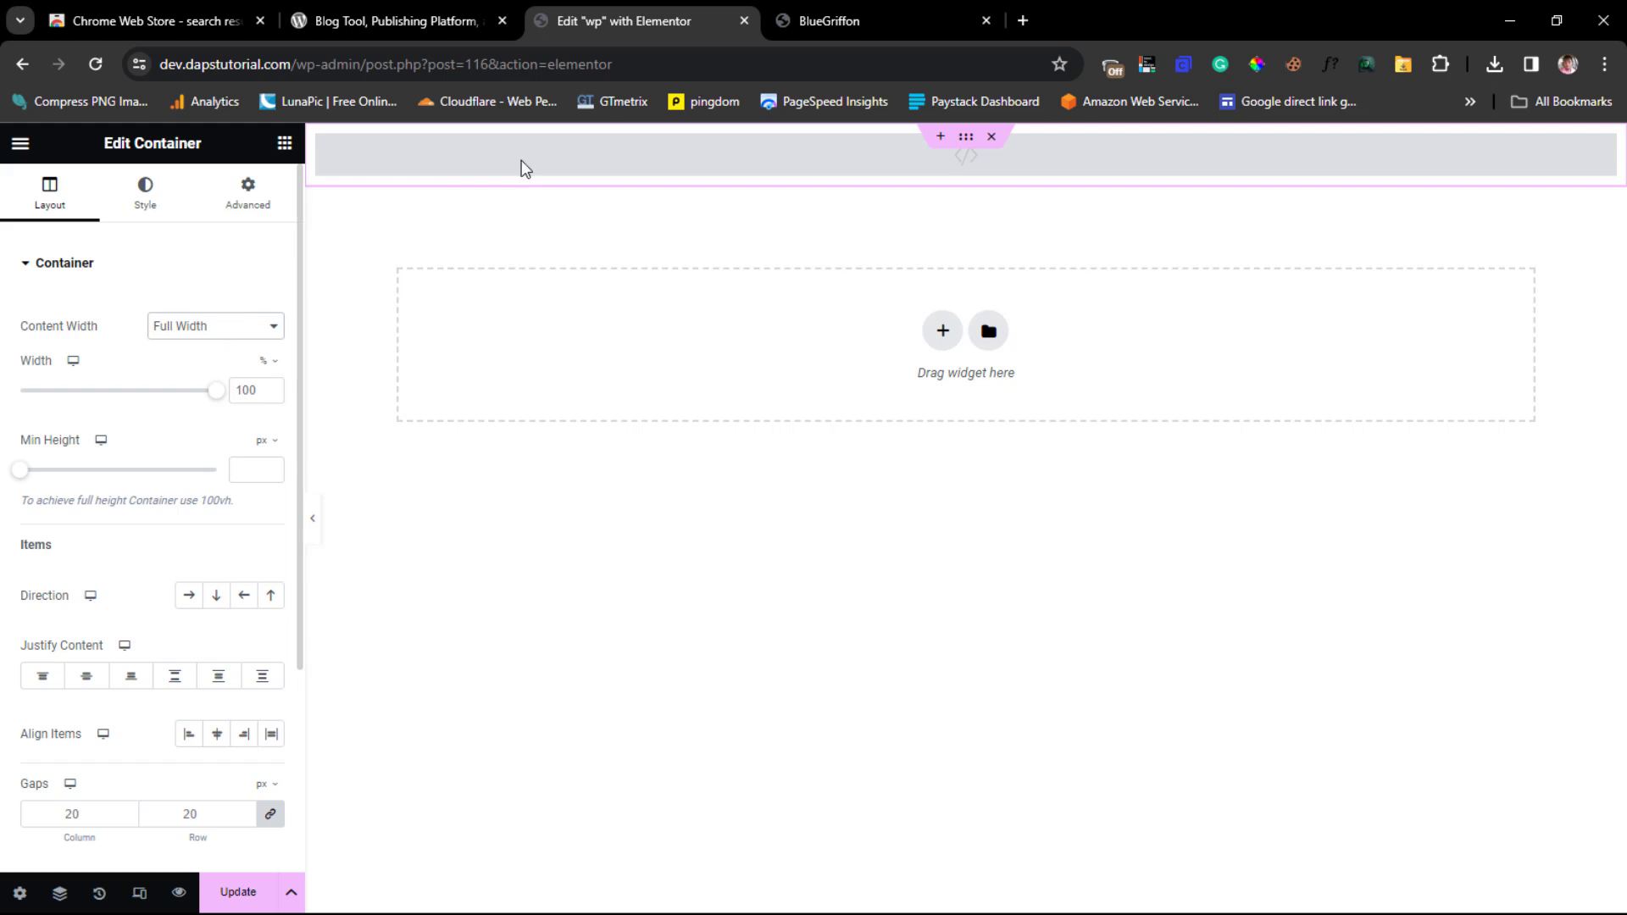
click(835, 165)
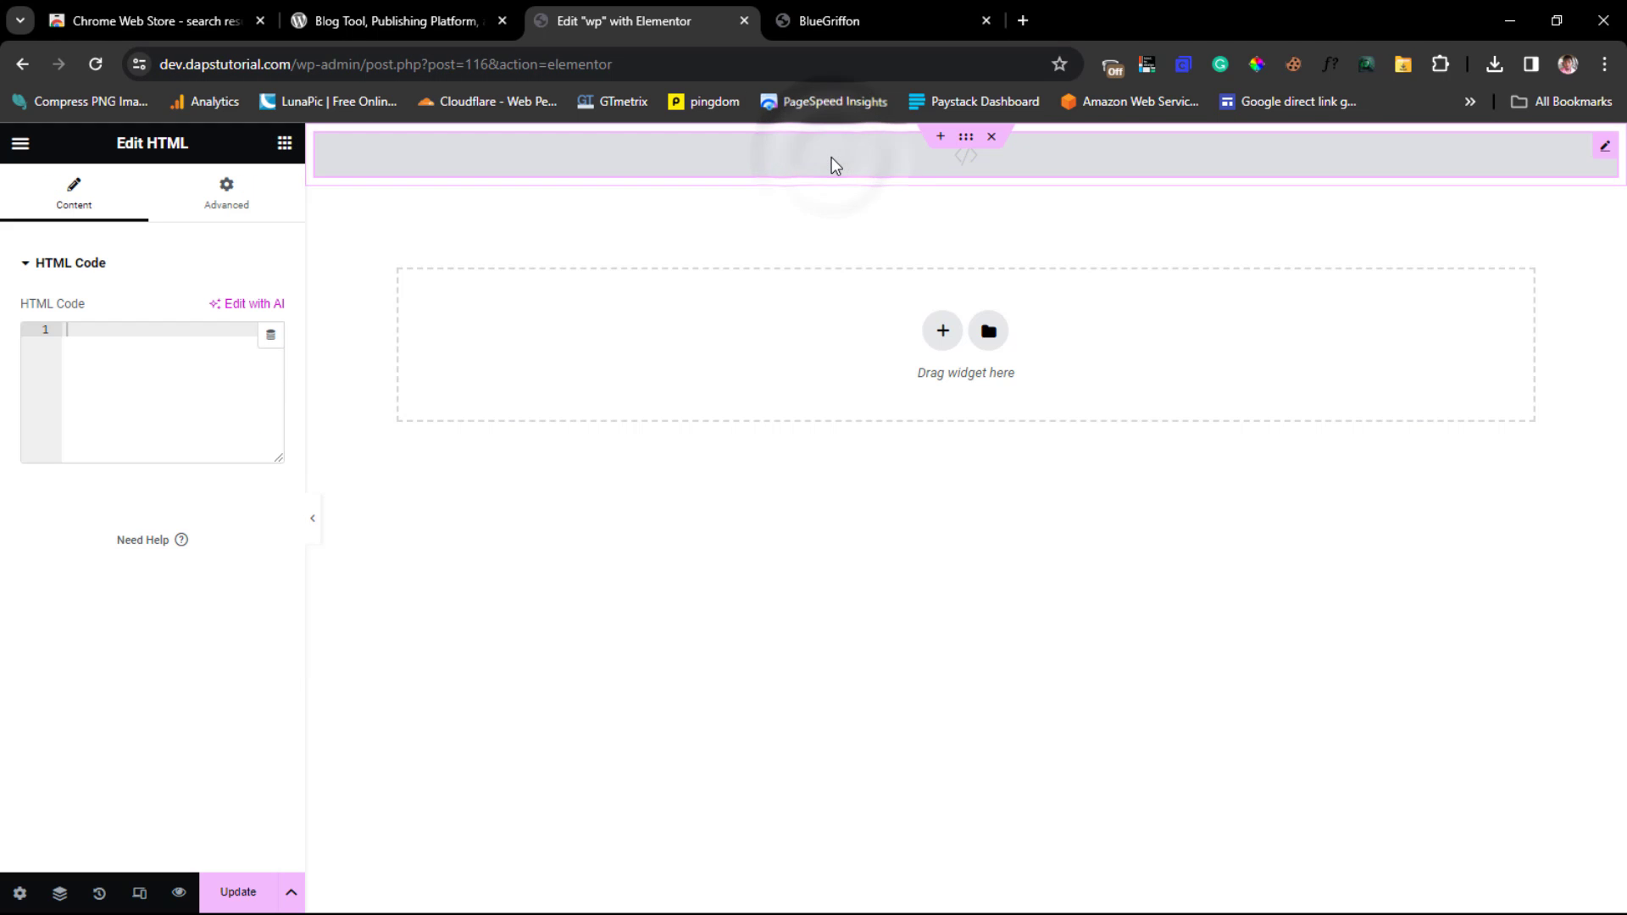
Step: Paste the cloned wordpress.org source into the HTML Code box and preview the rendered homepage
click(97, 335)
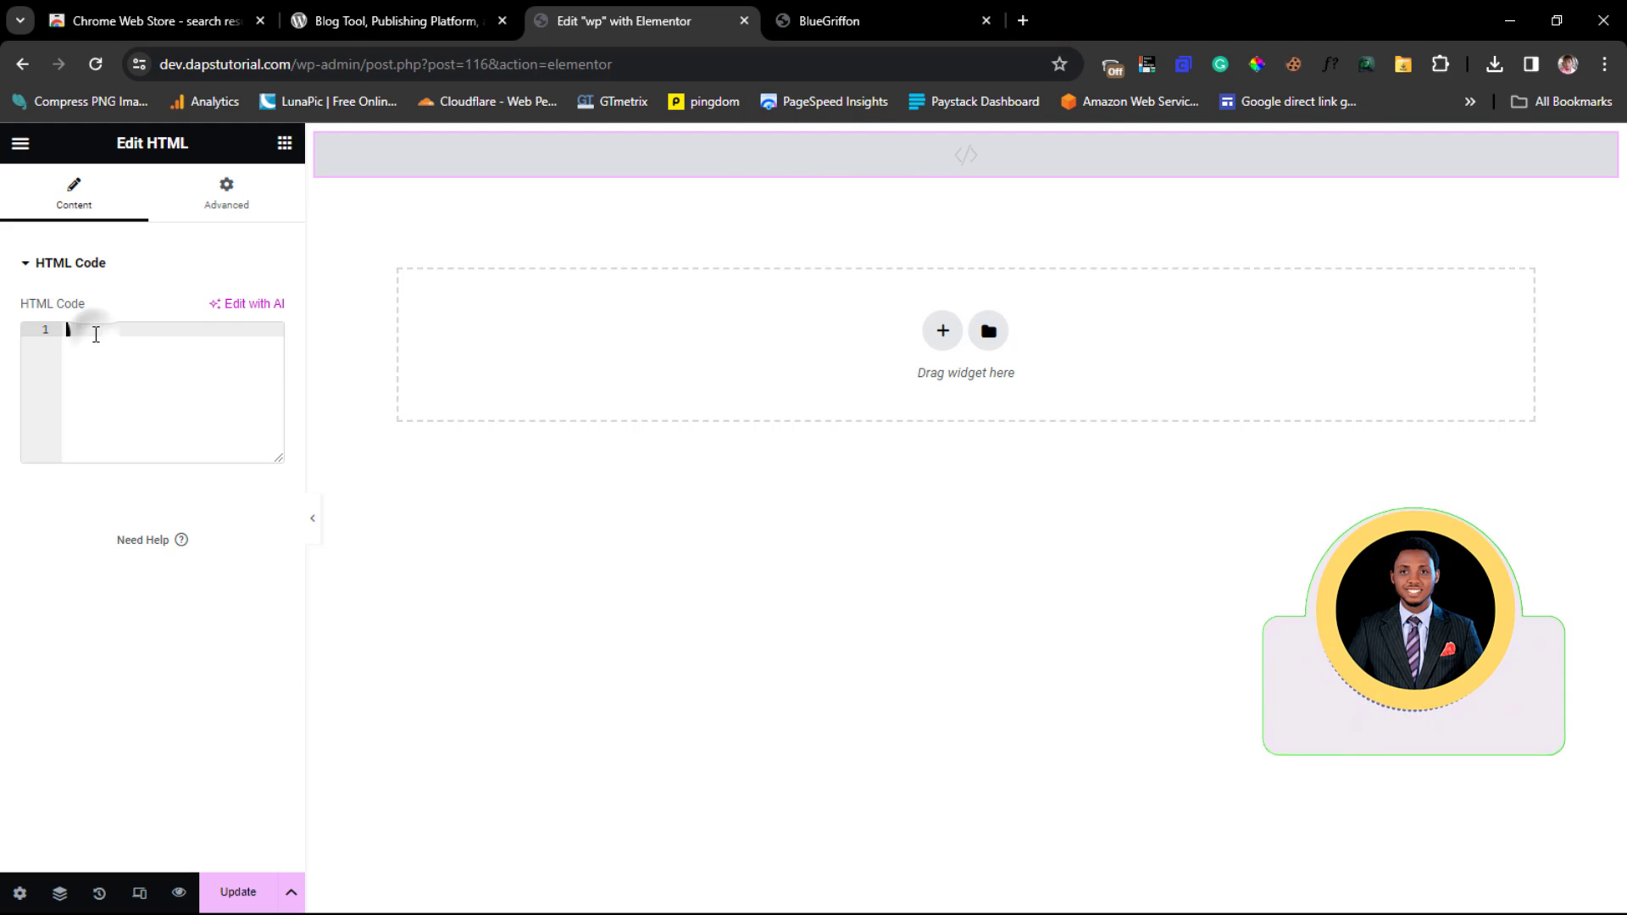
key(ctrl+v)
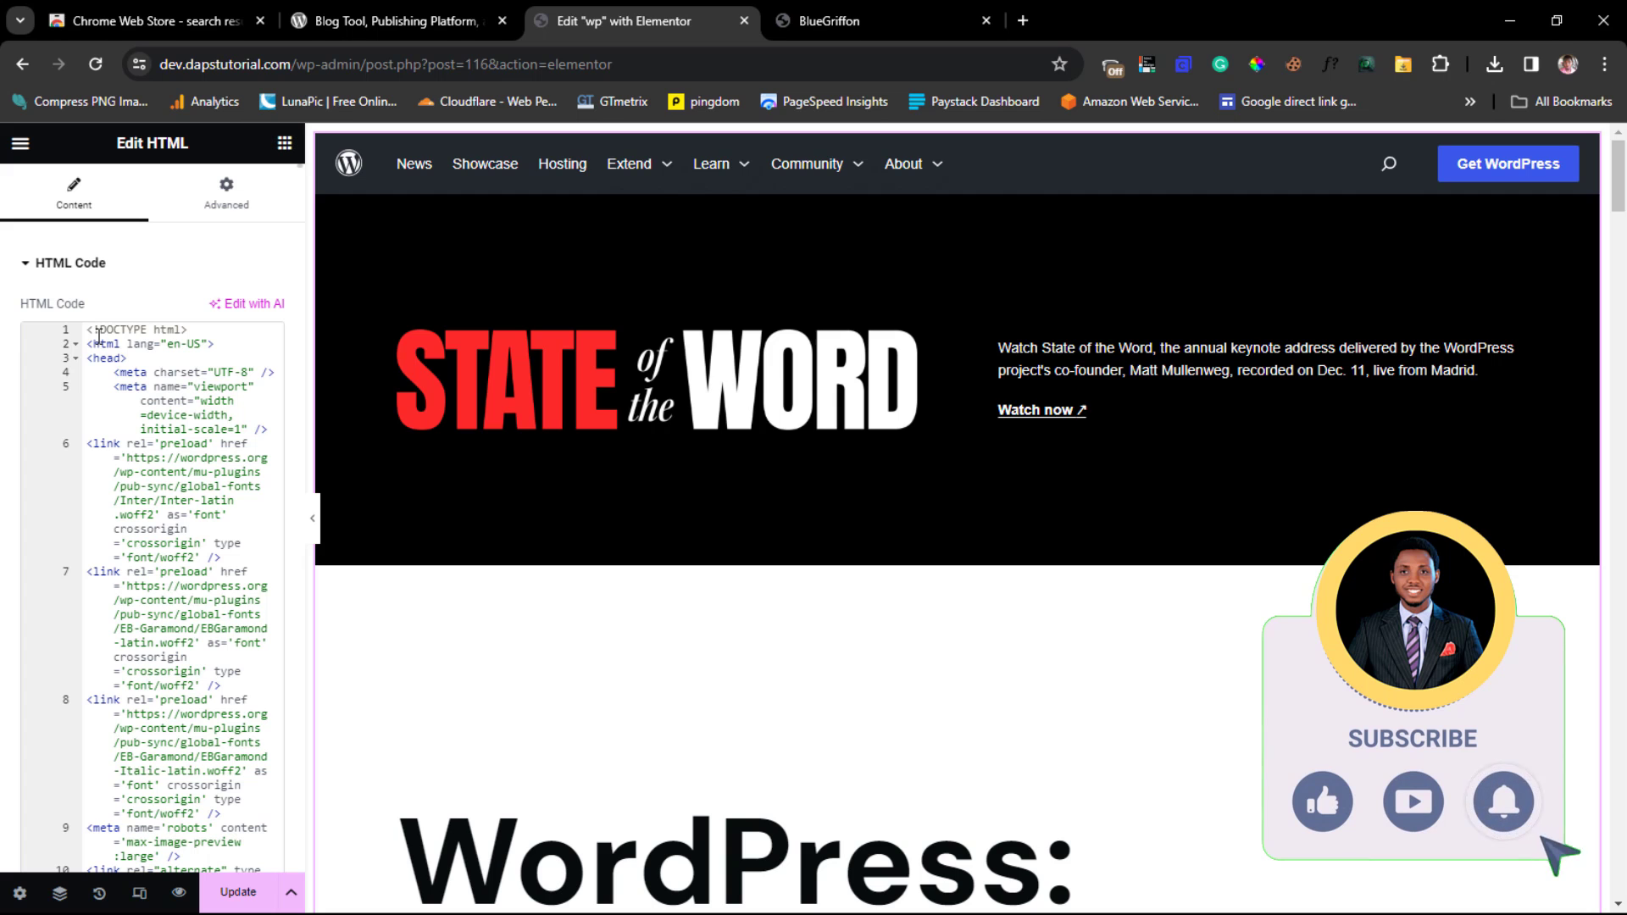
click(315, 525)
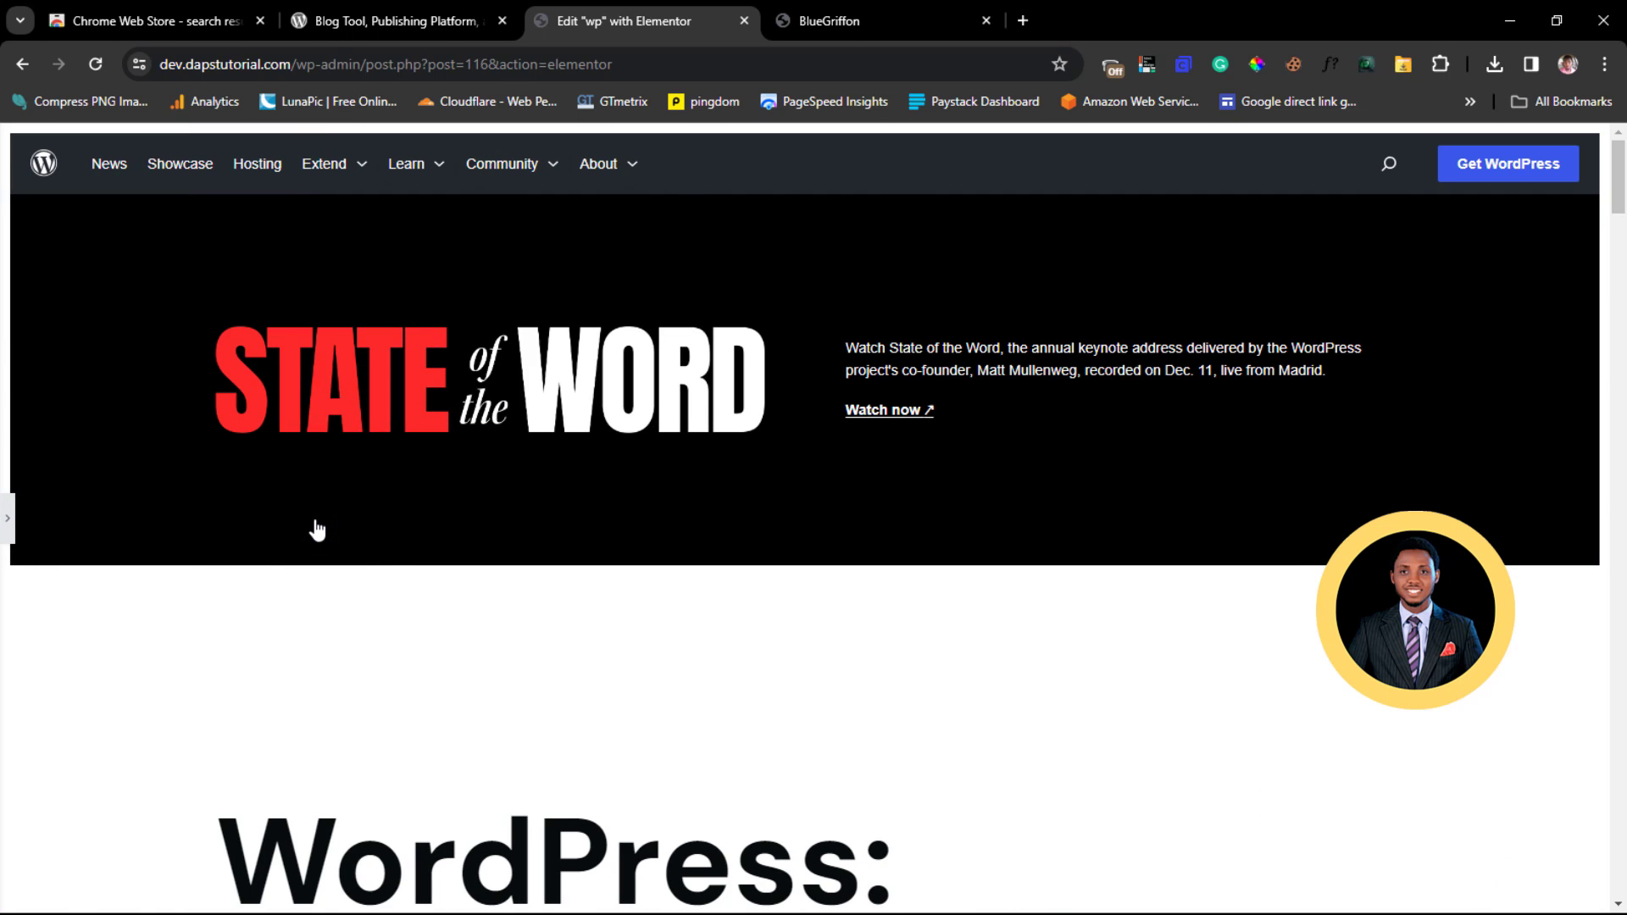
scroll(317, 530, down, 8)
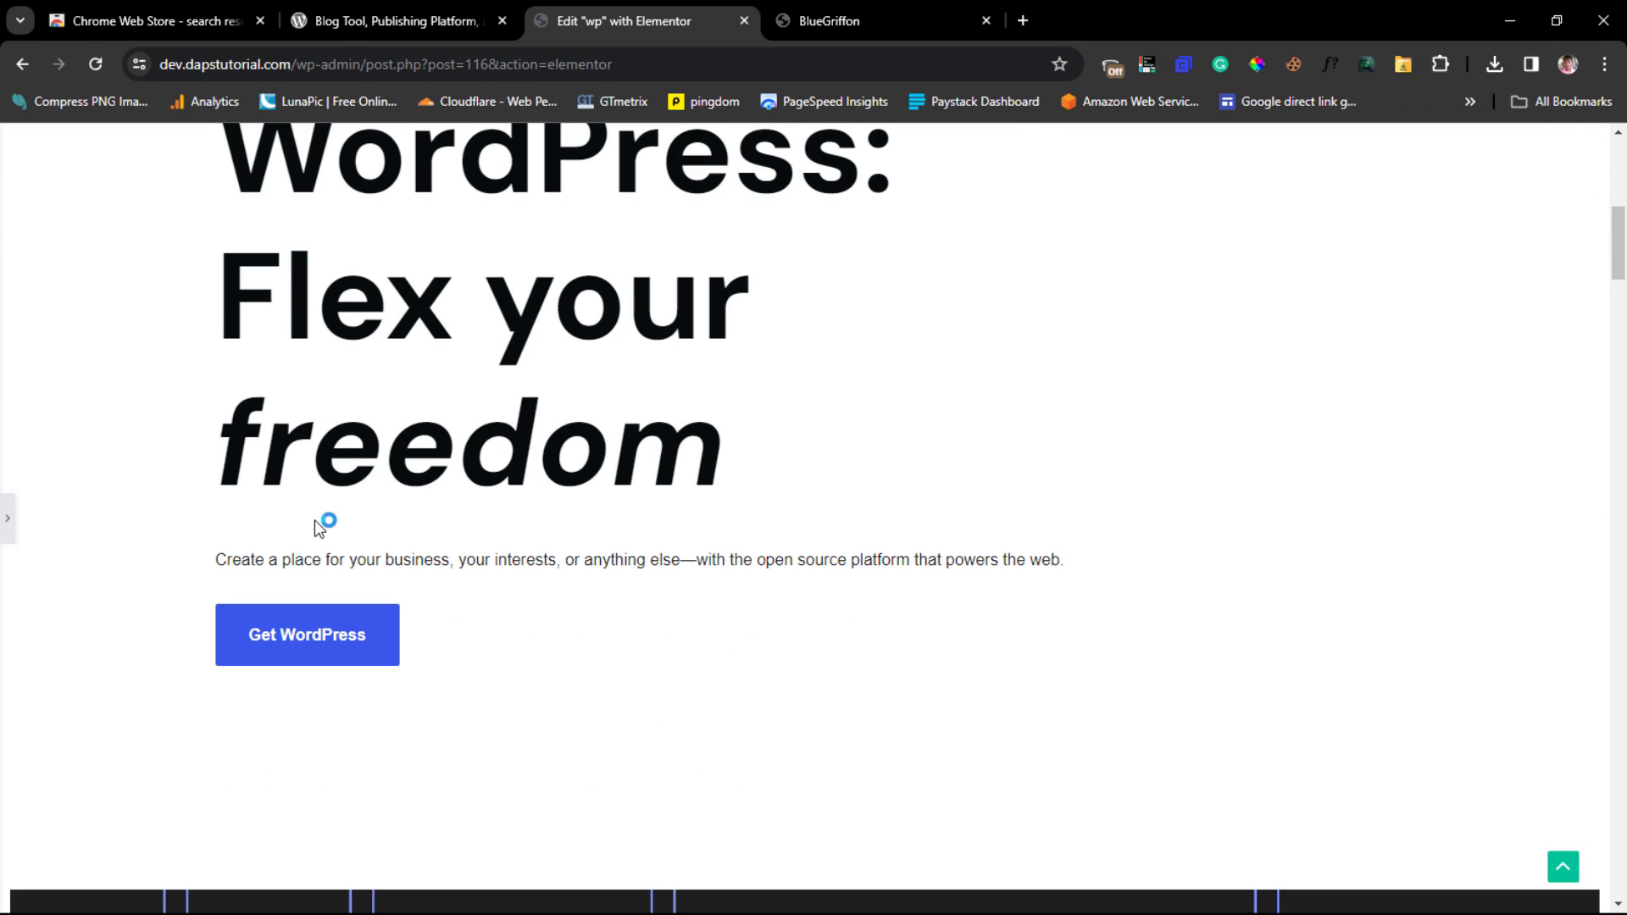
scroll(316, 523, up, 8)
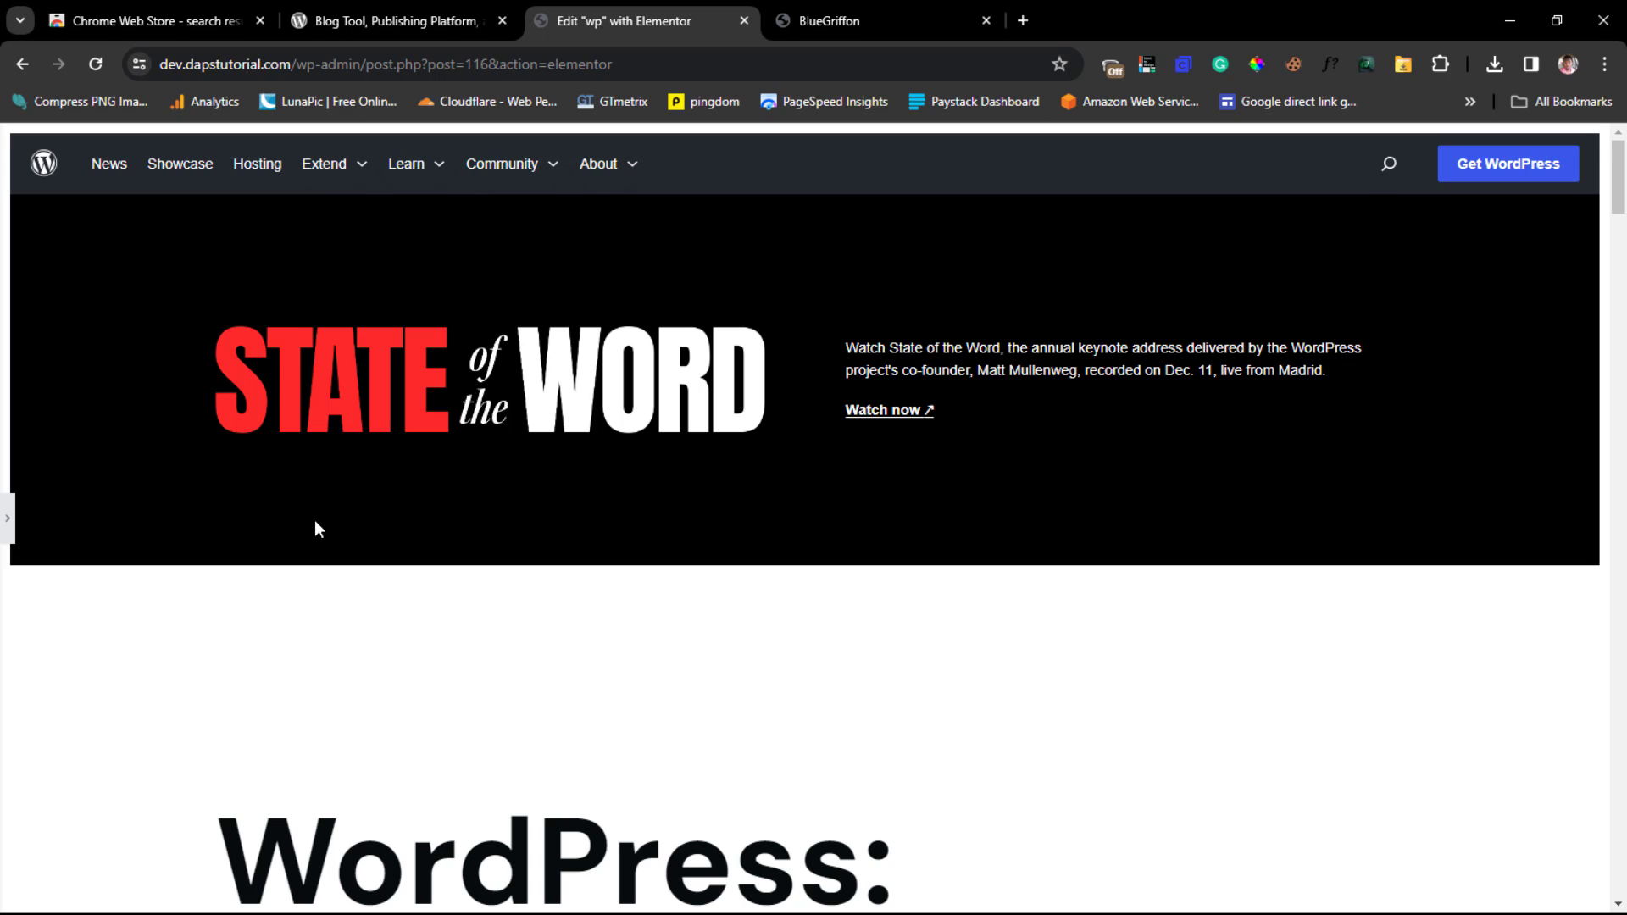
scroll(316, 522, down, 20)
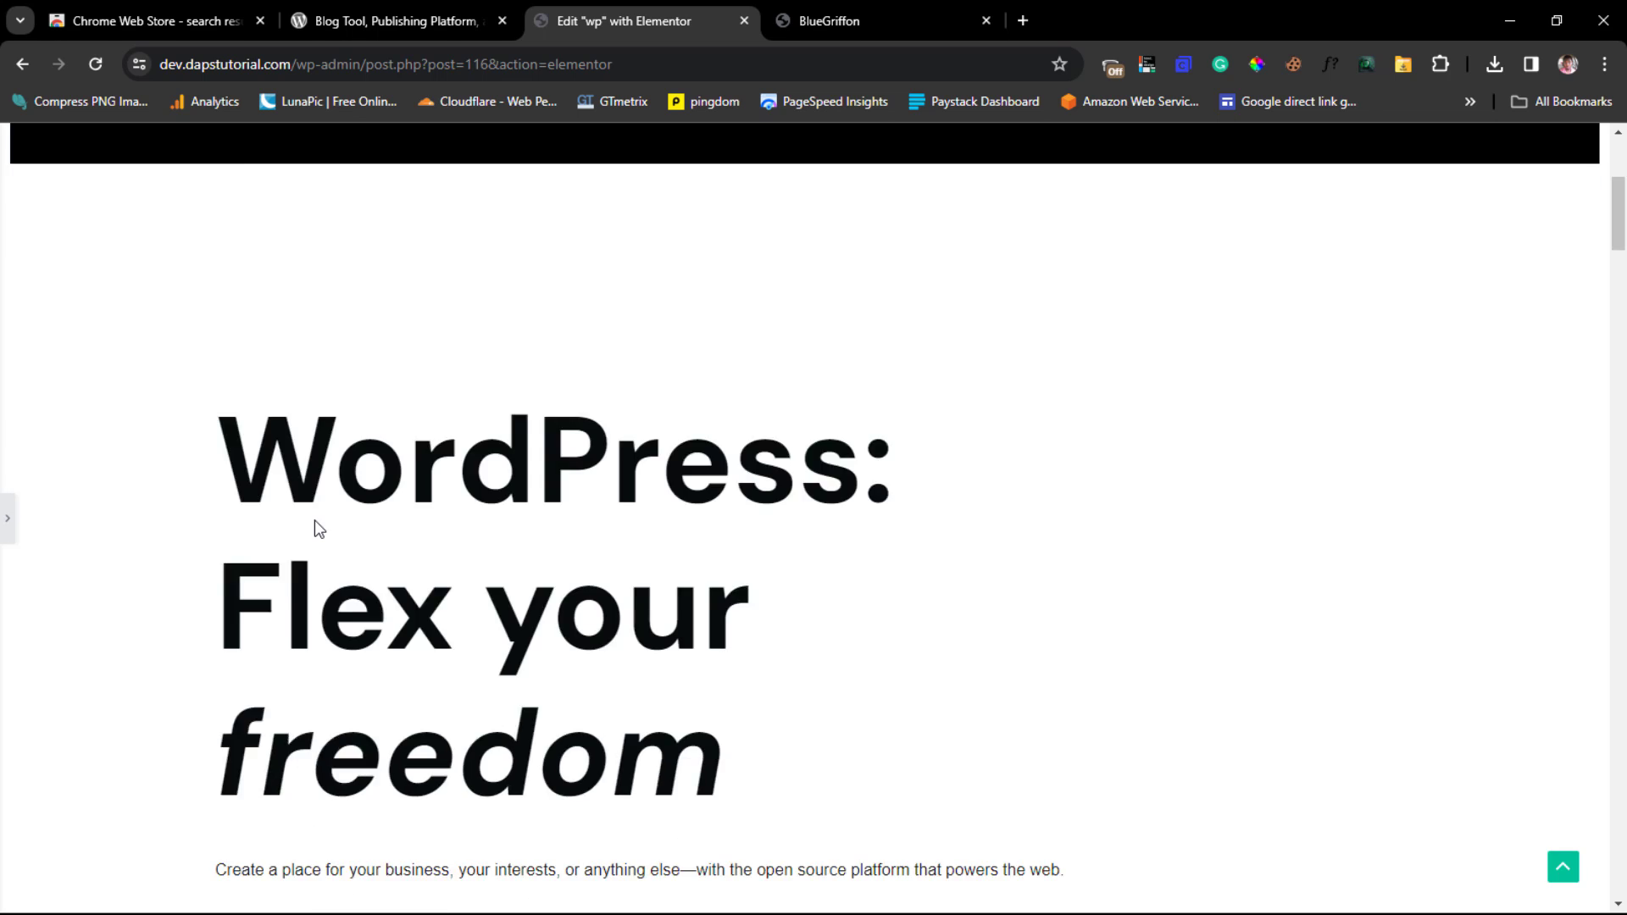
scroll(314, 522, down, 20)
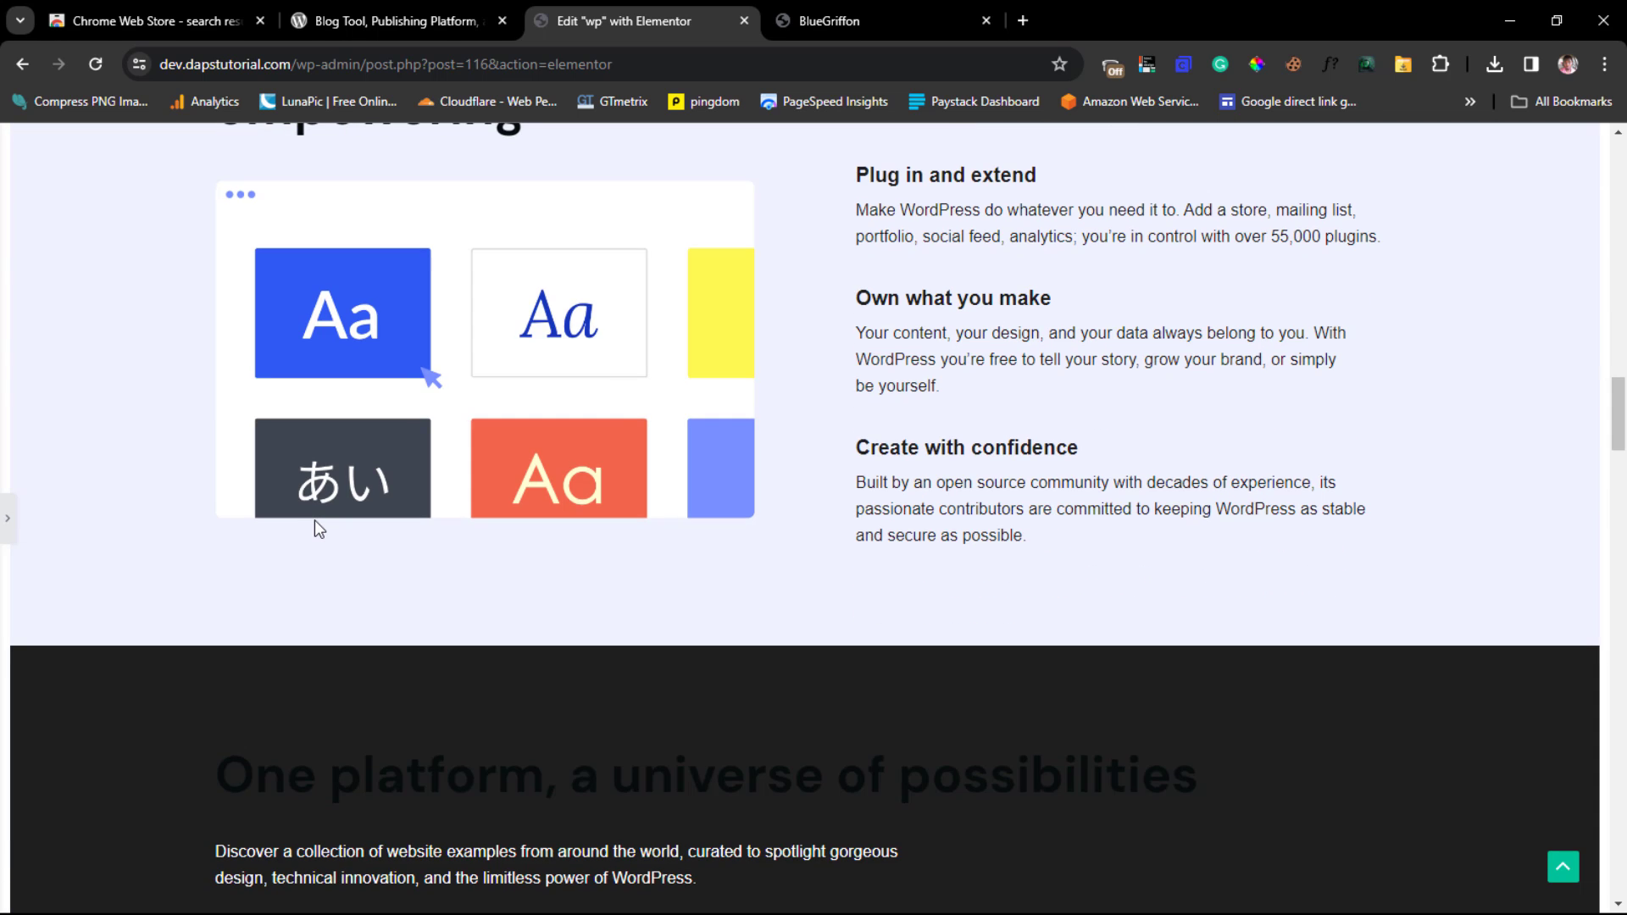
scroll(316, 526, down, 20)
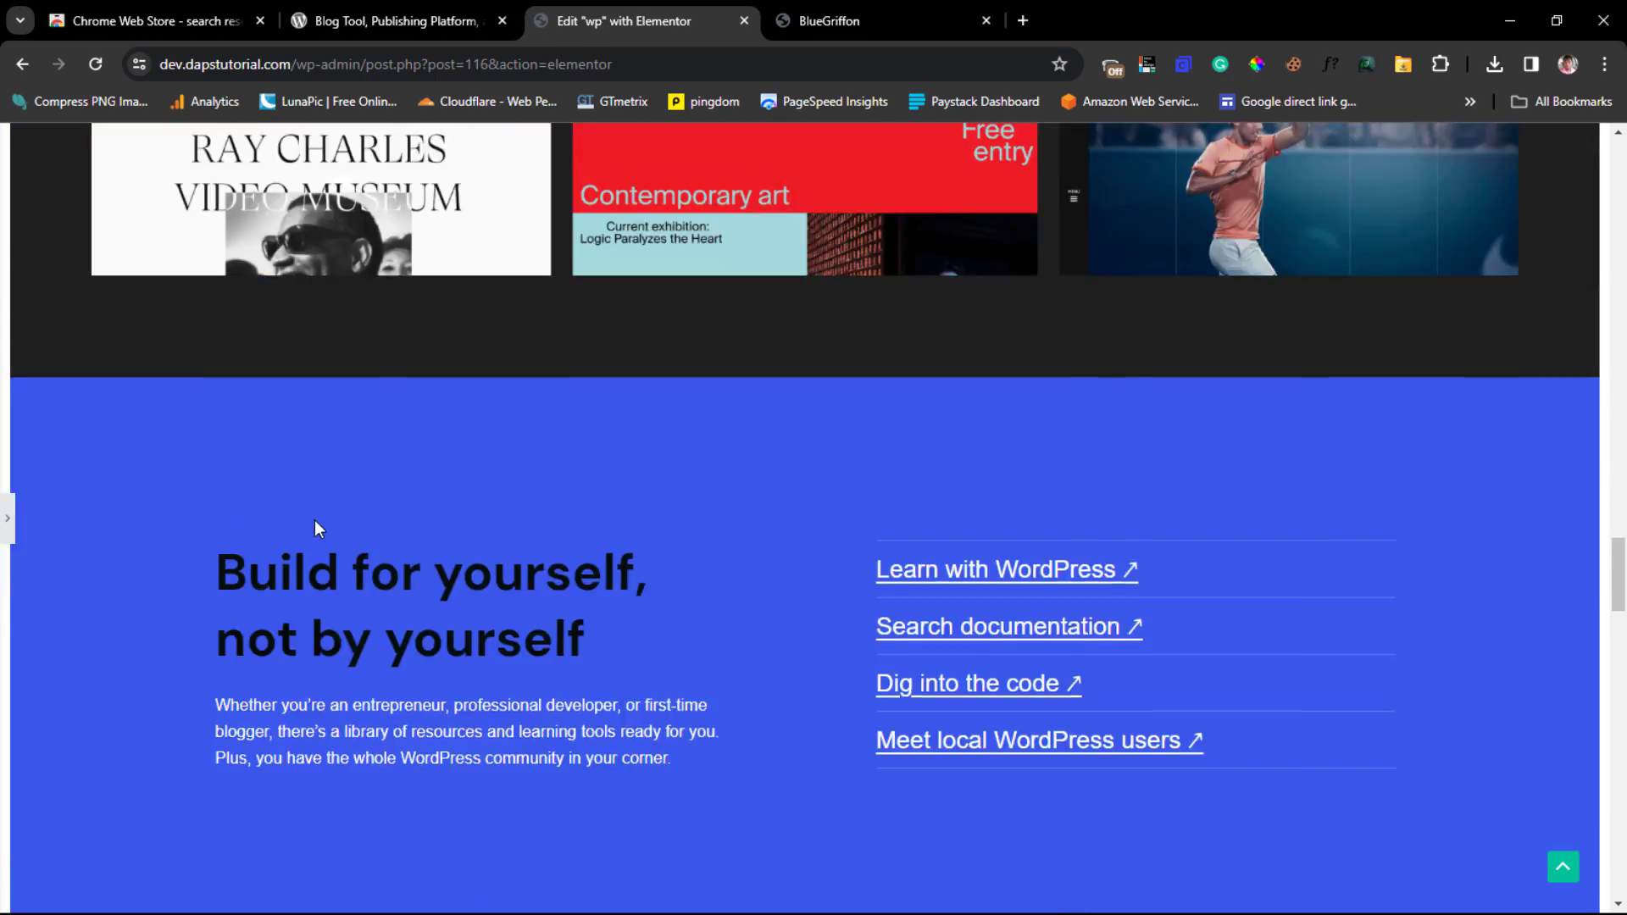
scroll(313, 520, up, 20)
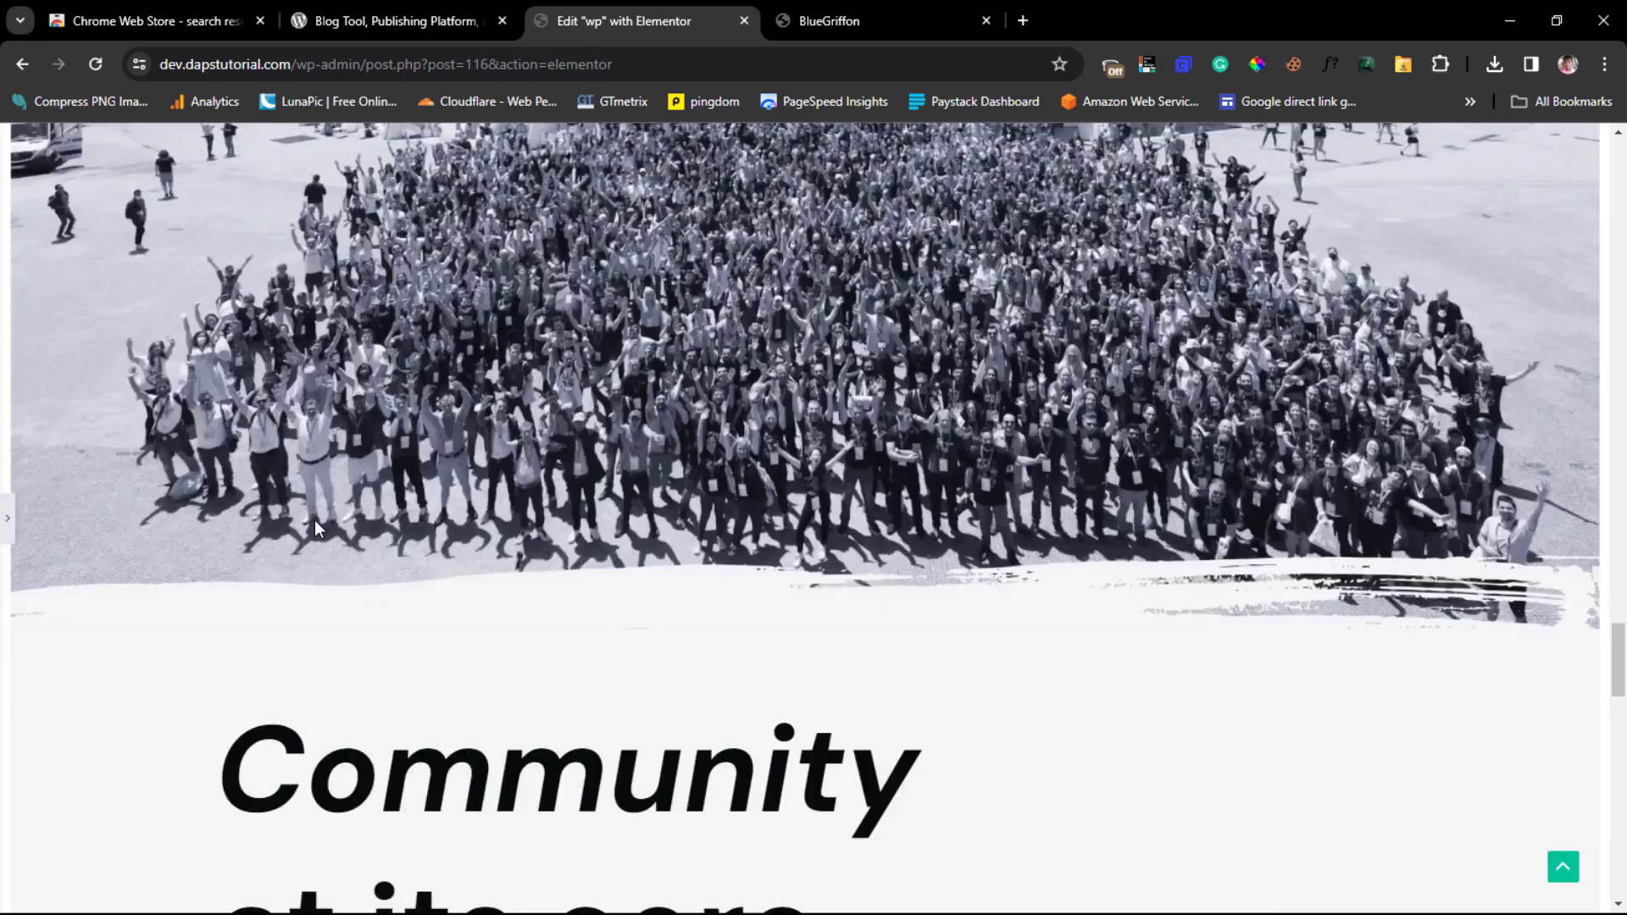
scroll(315, 527, up, 20)
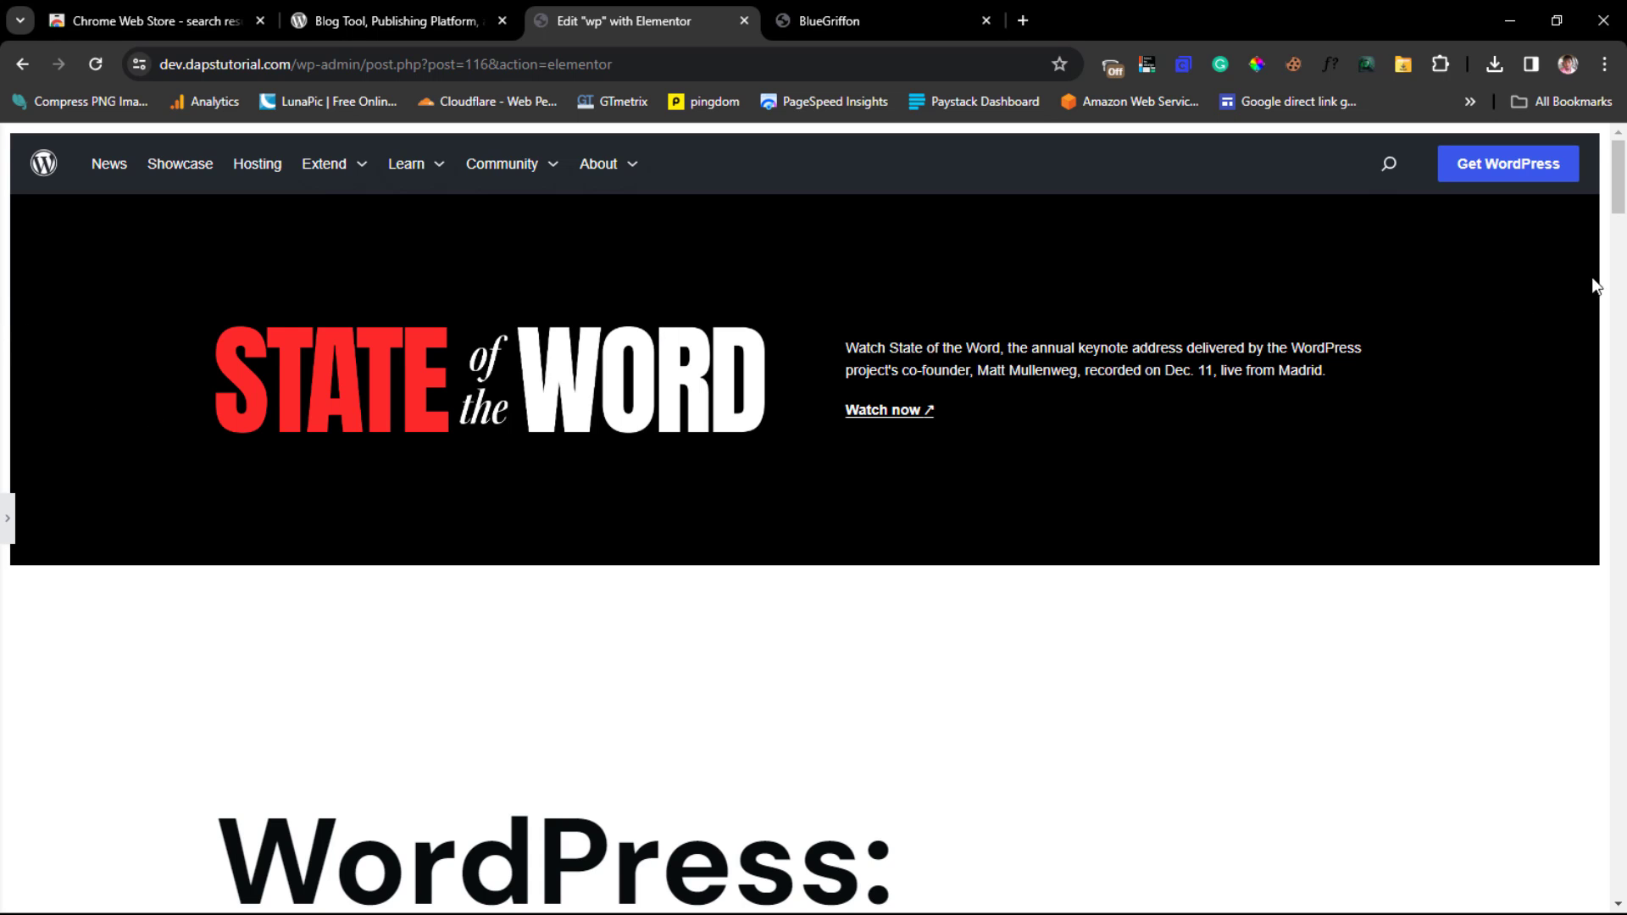
click(9, 521)
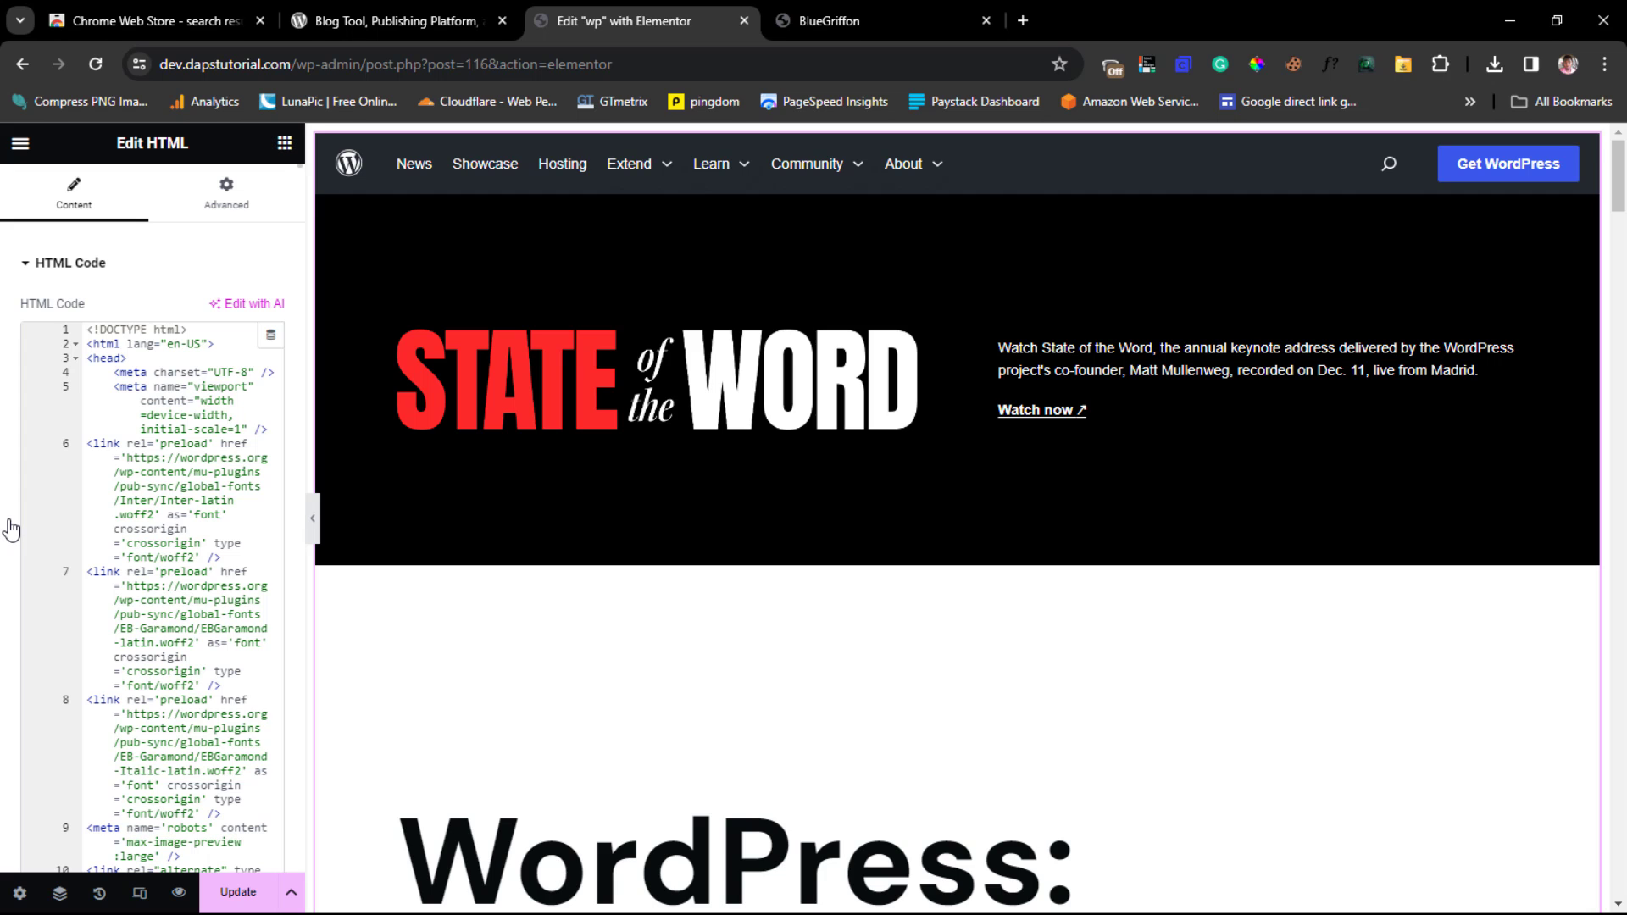
Step: Set the container's linked margin to -20 px on every side, then switch to the BlueGriffon tab
mouse_move(958, 140)
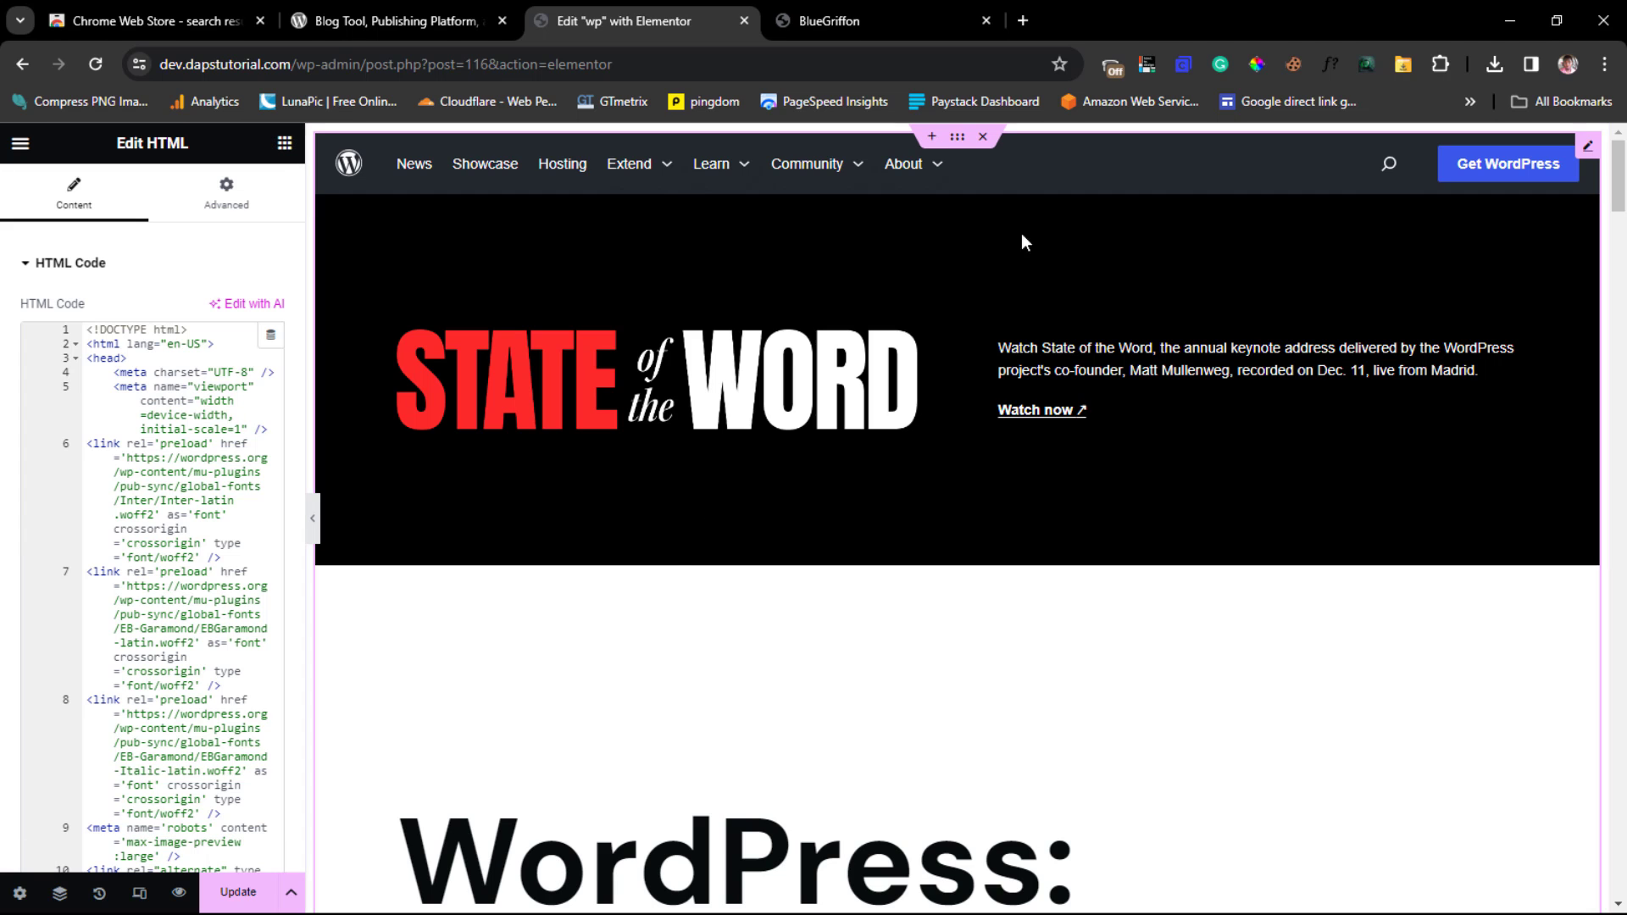
click(959, 139)
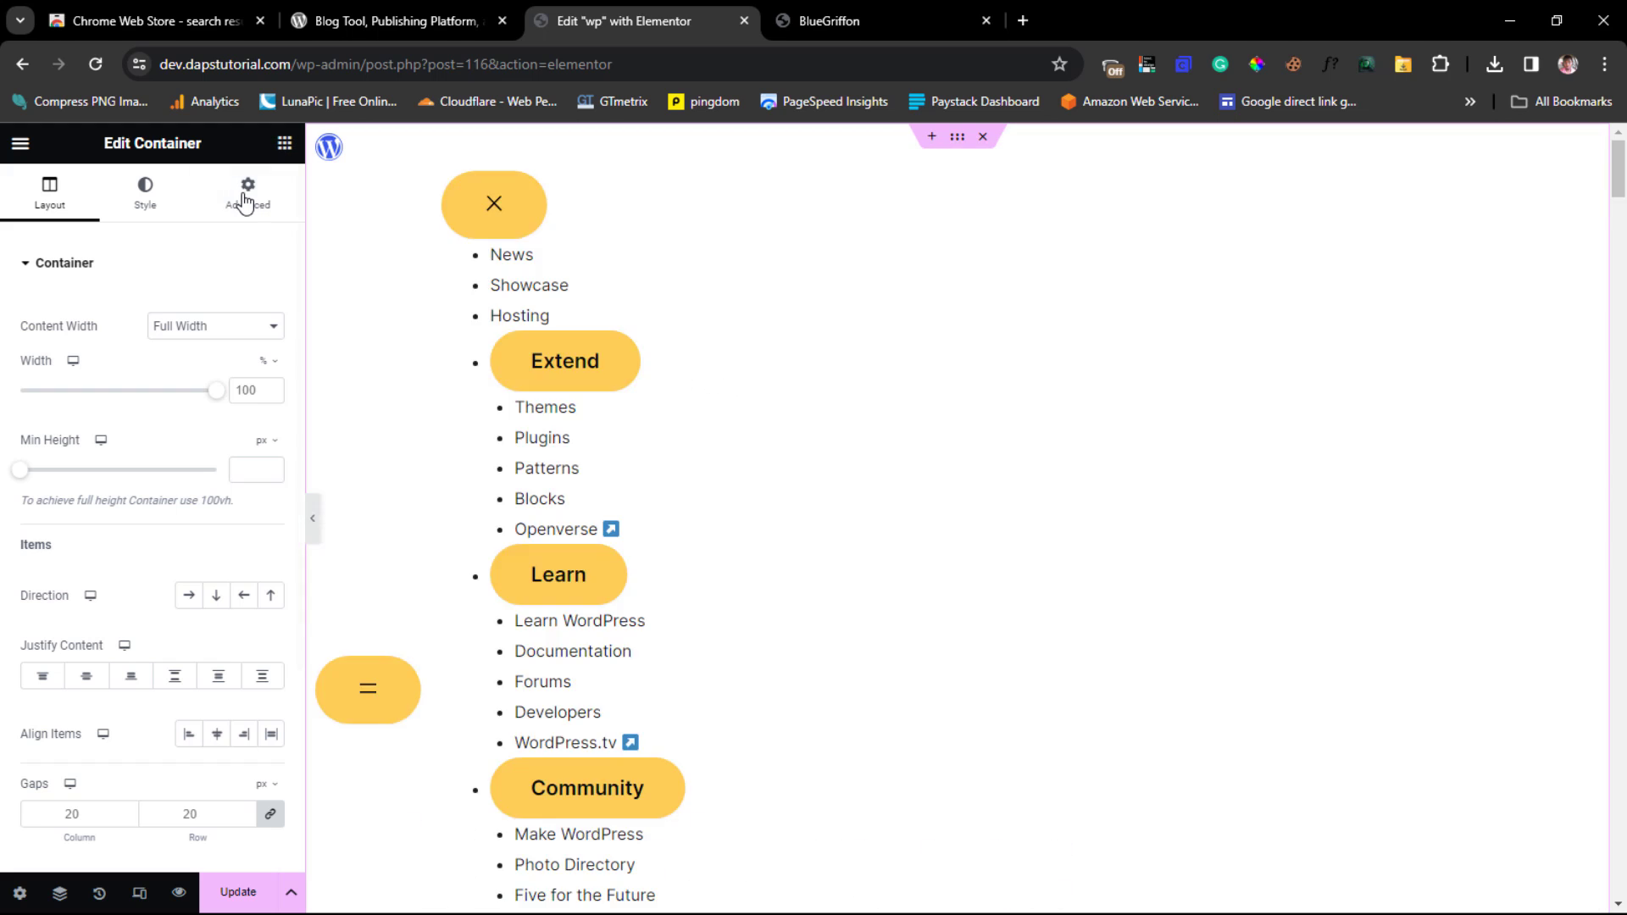
click(246, 201)
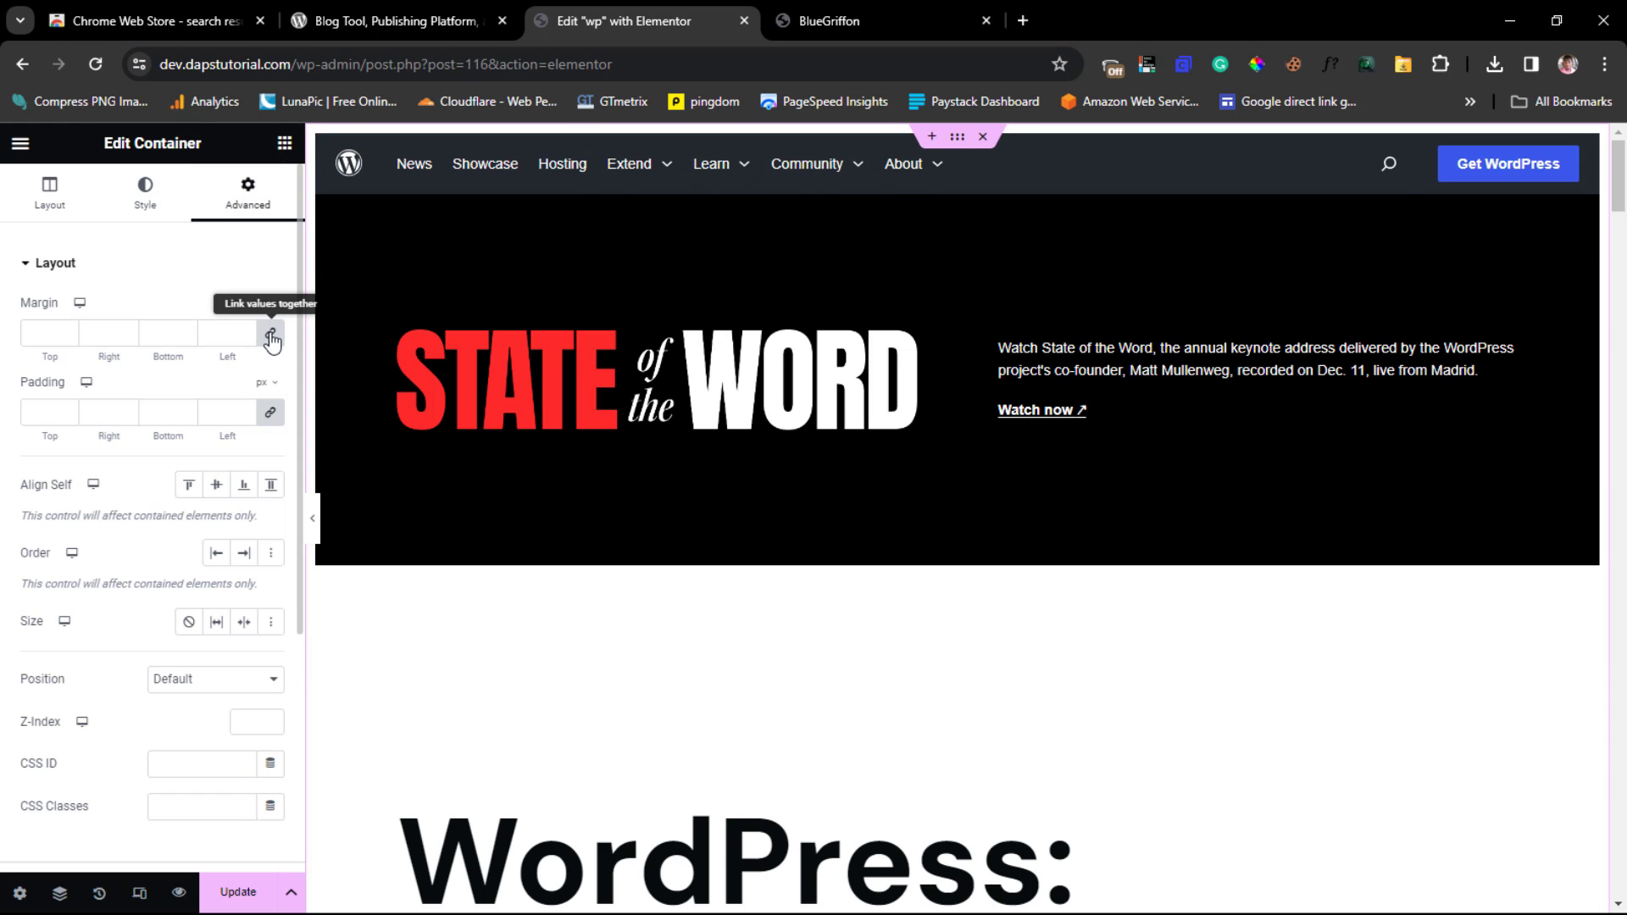
click(32, 333)
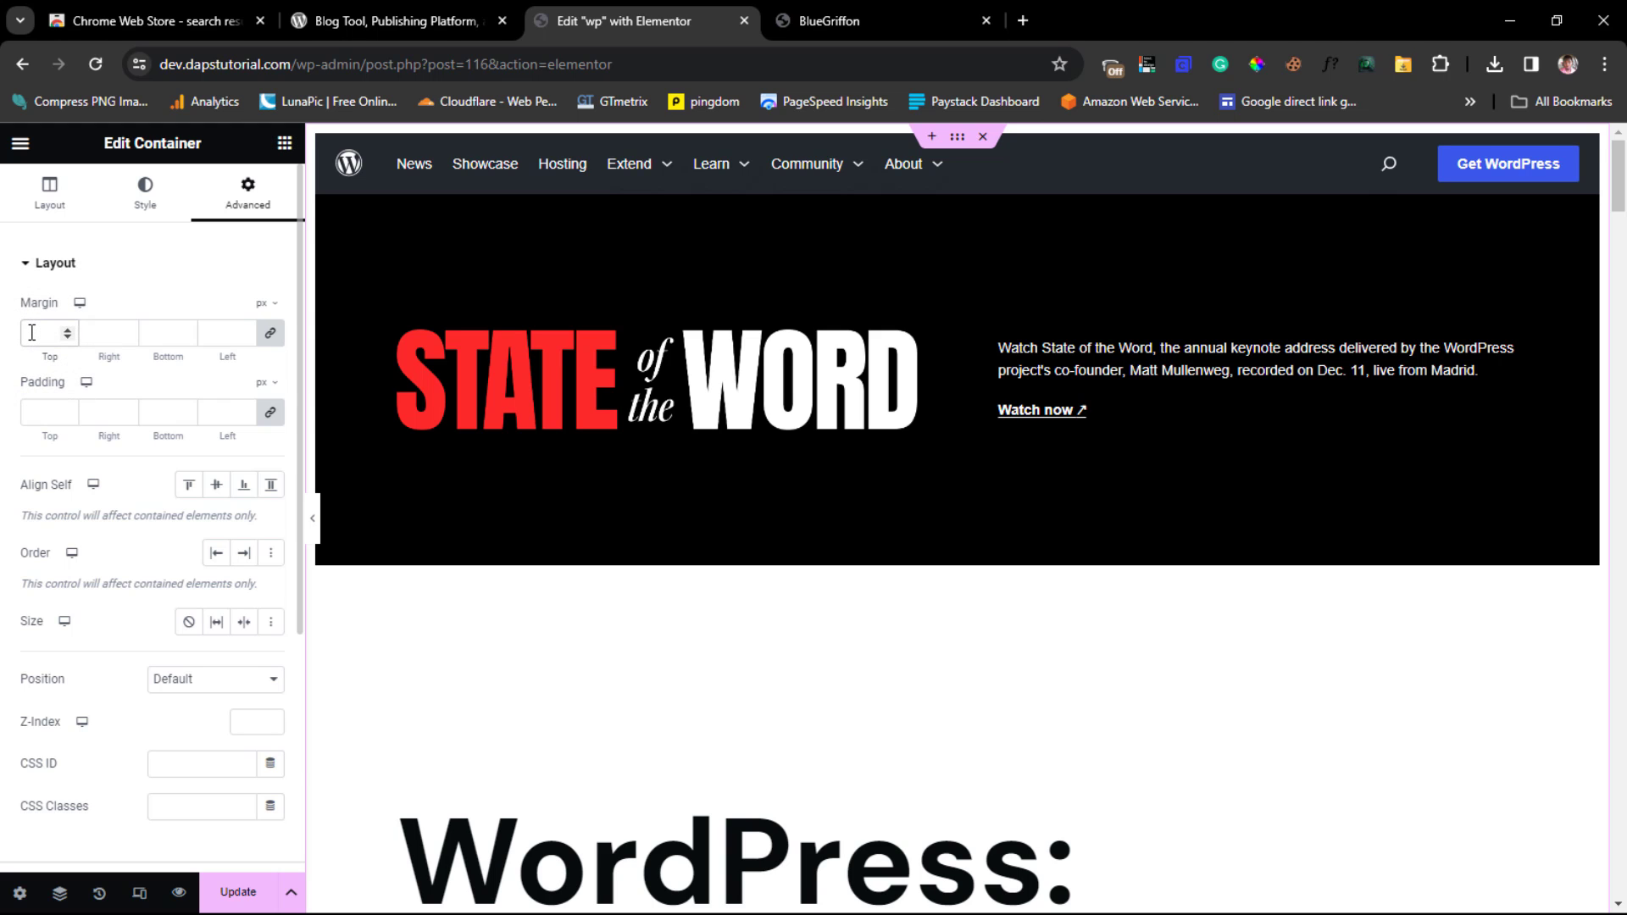
text(-20)
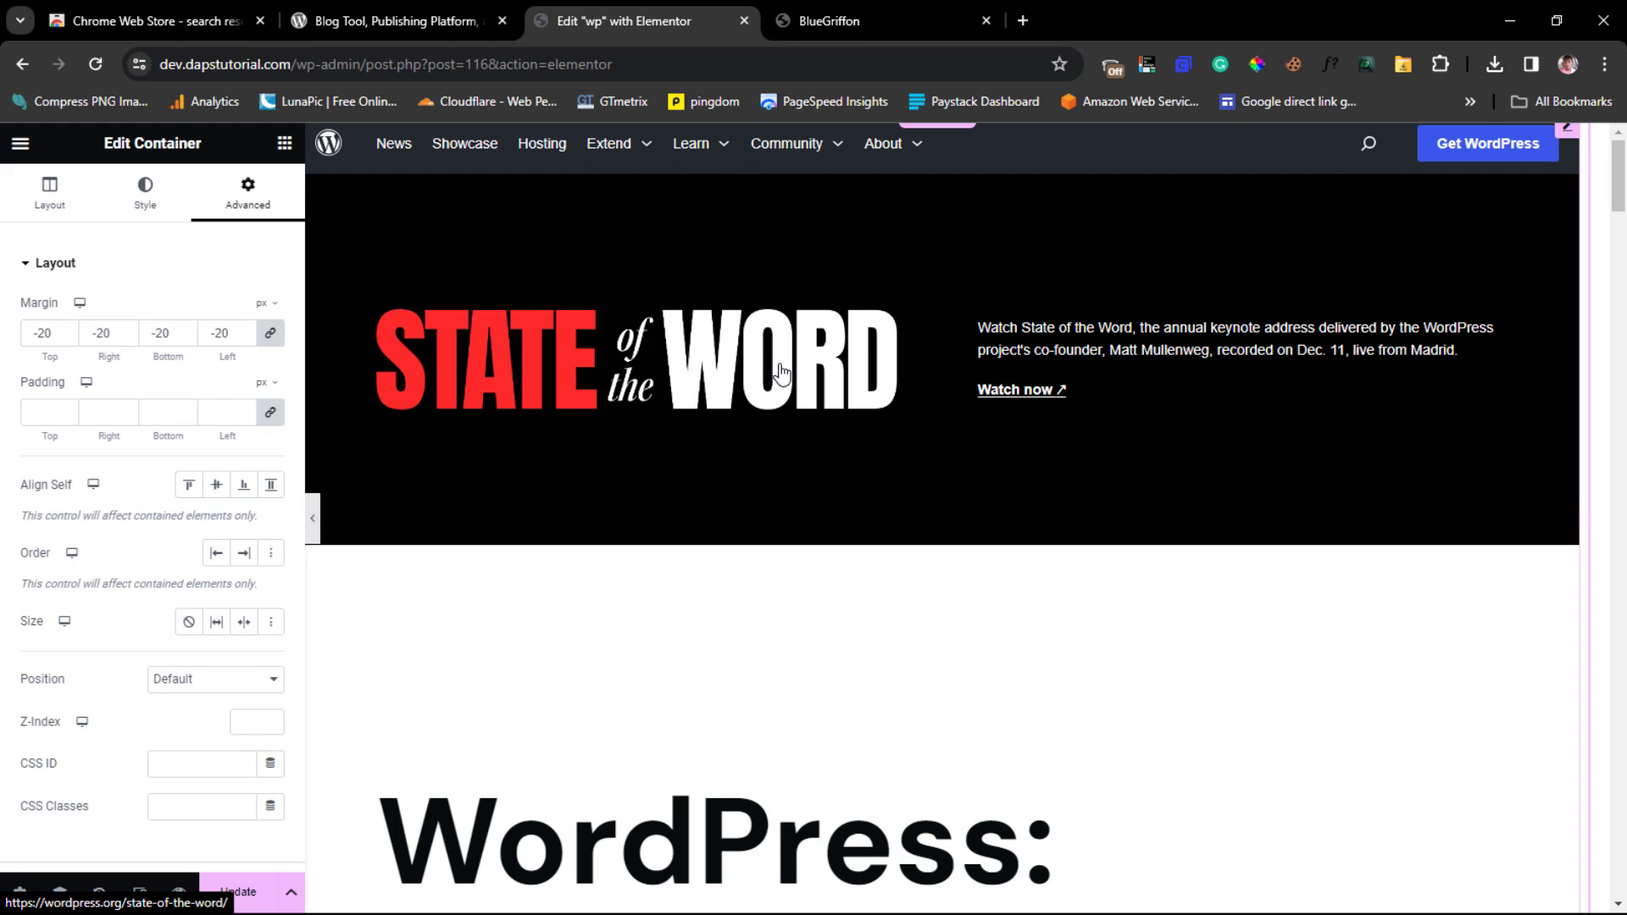
scroll(784, 373, down, 5)
scroll(785, 373, down, 2)
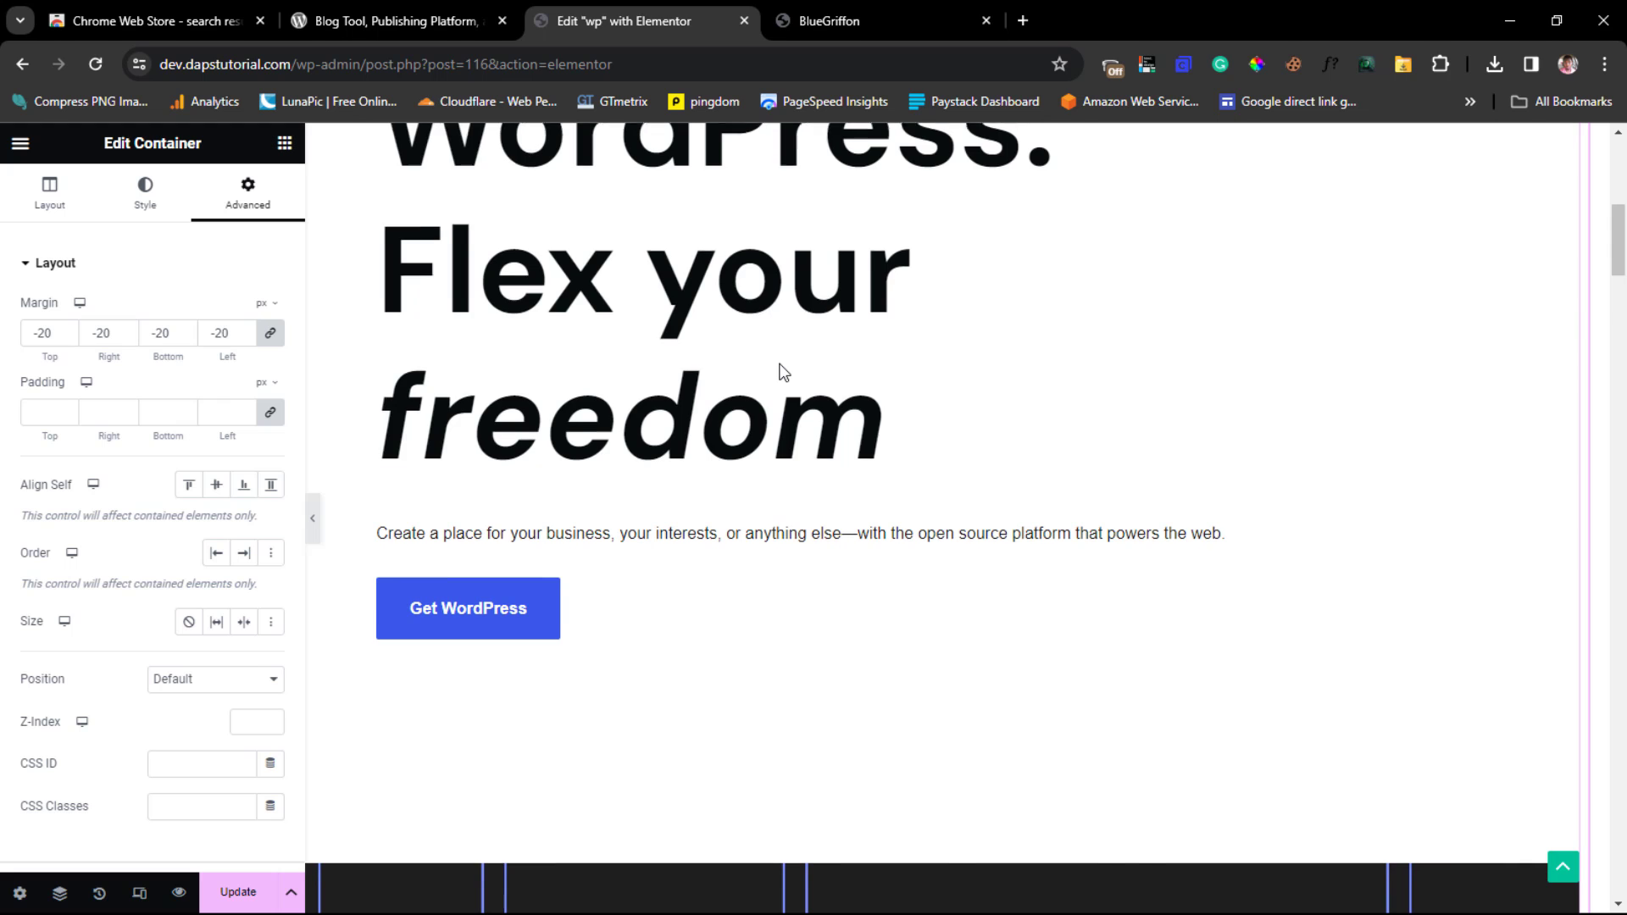
scroll(780, 369, down, 4)
scroll(765, 391, down, 6)
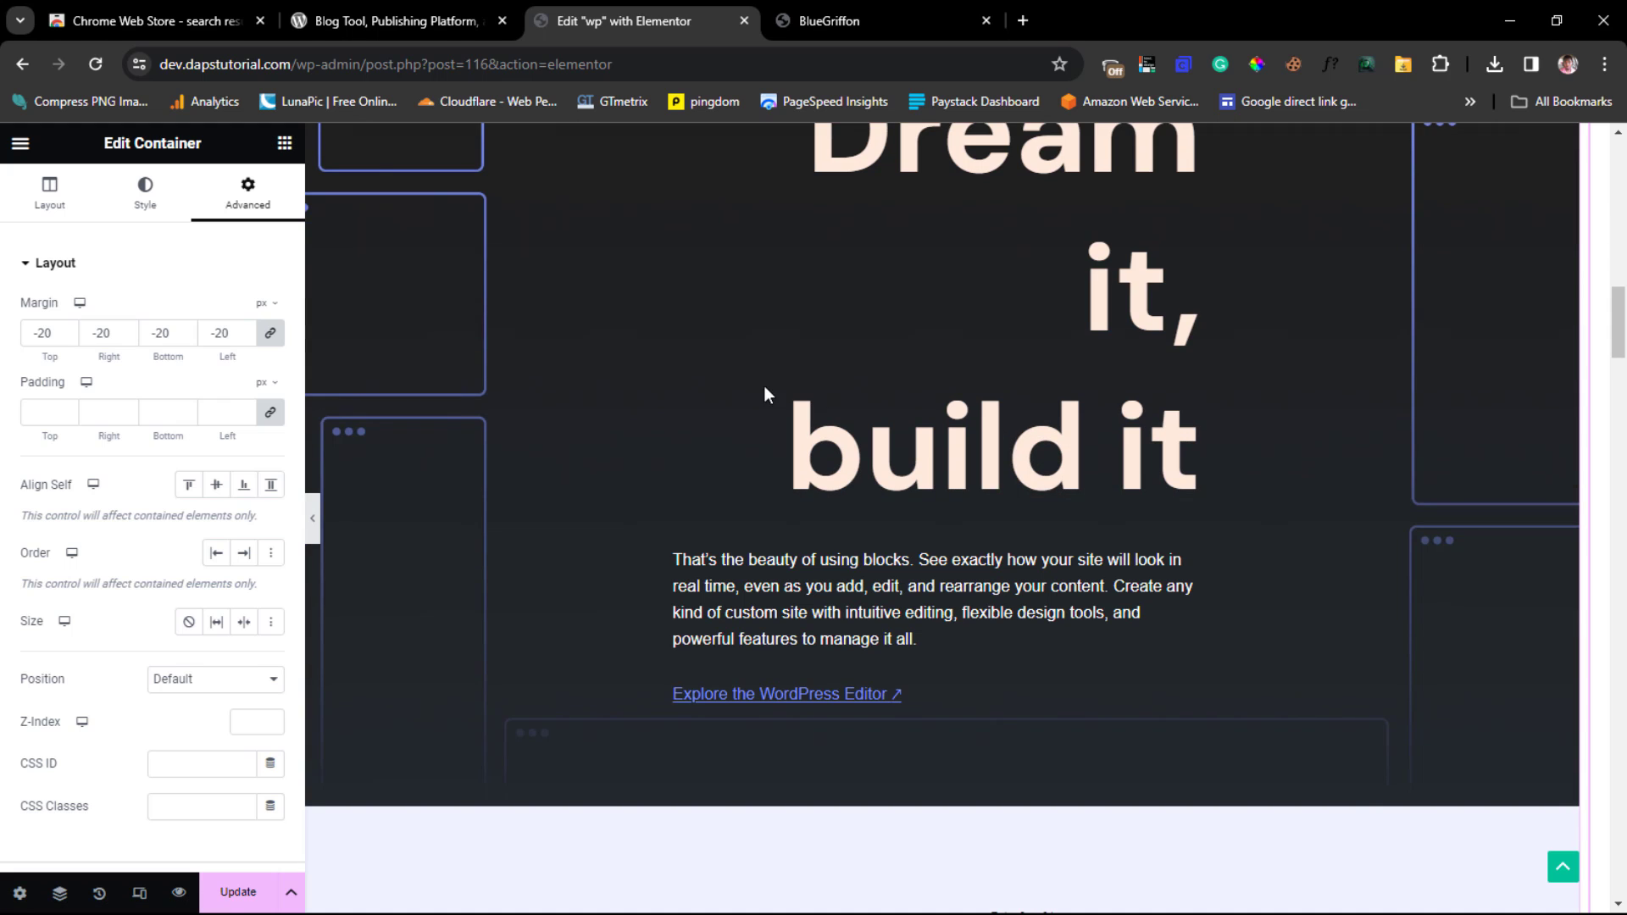
scroll(996, 529, down, 7)
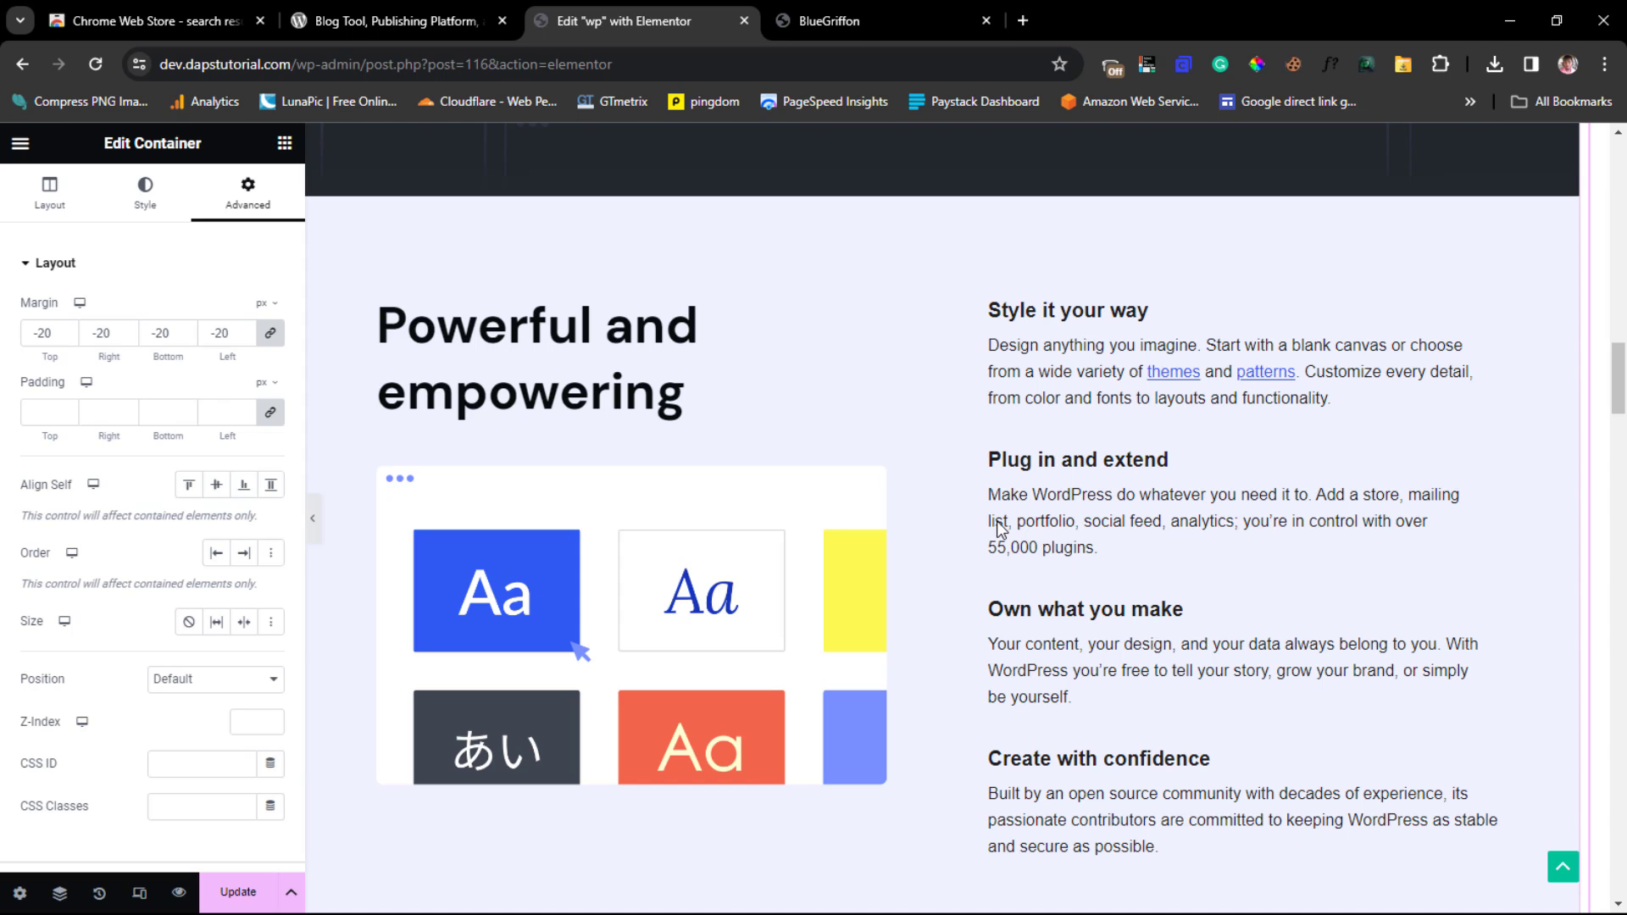
click(827, 20)
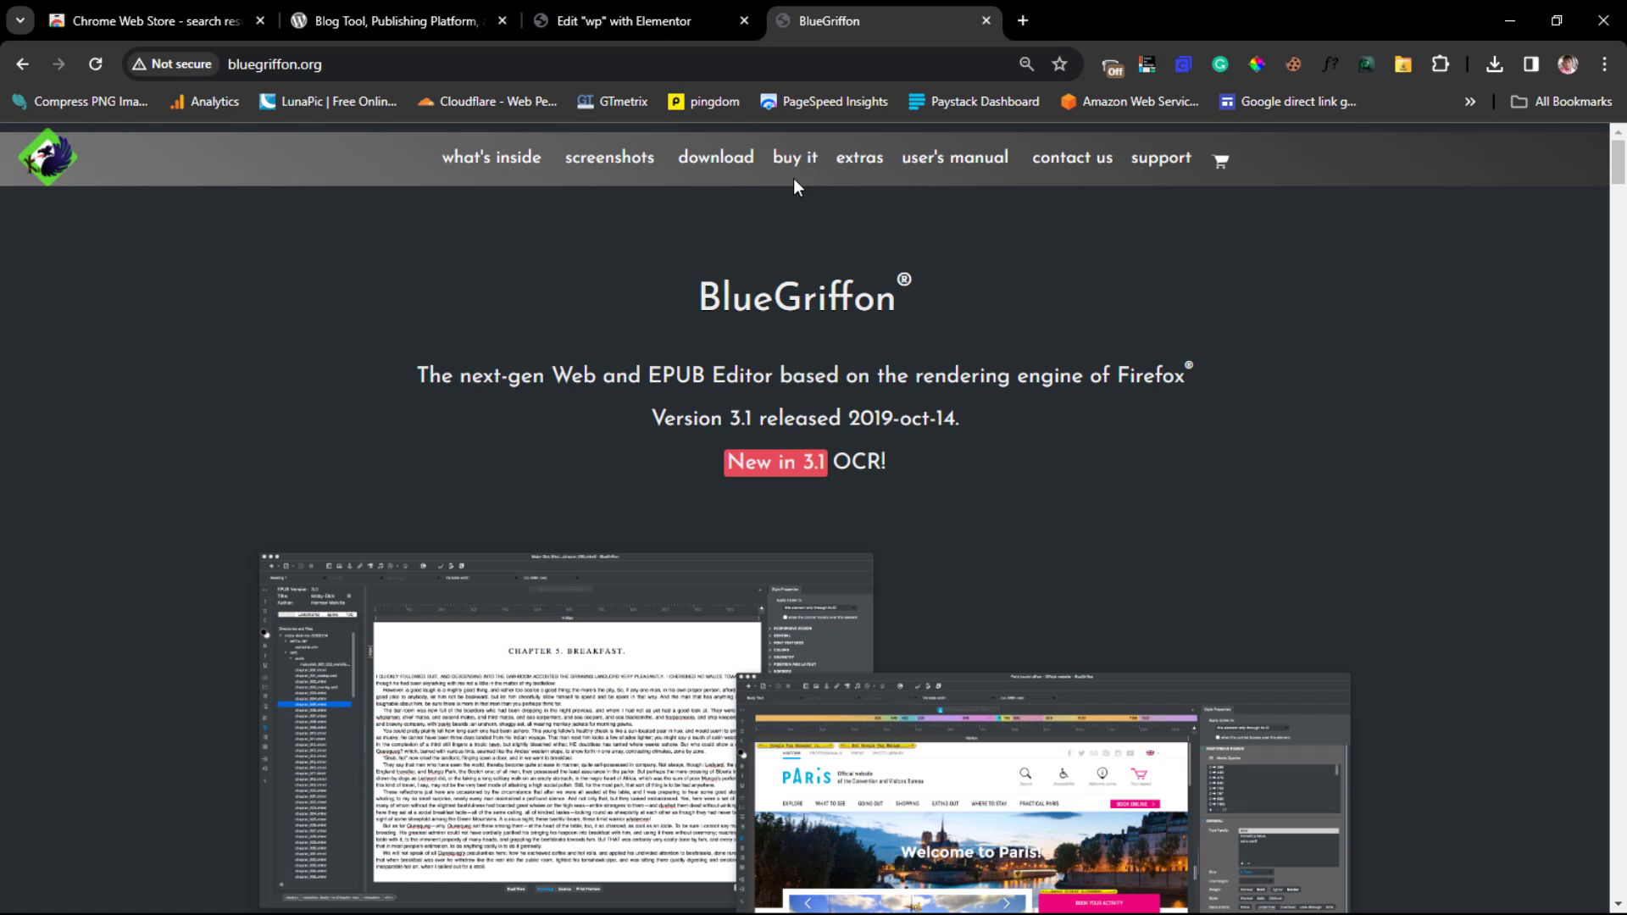
Step: Jump to the download section of bluegriffon.org
click(717, 159)
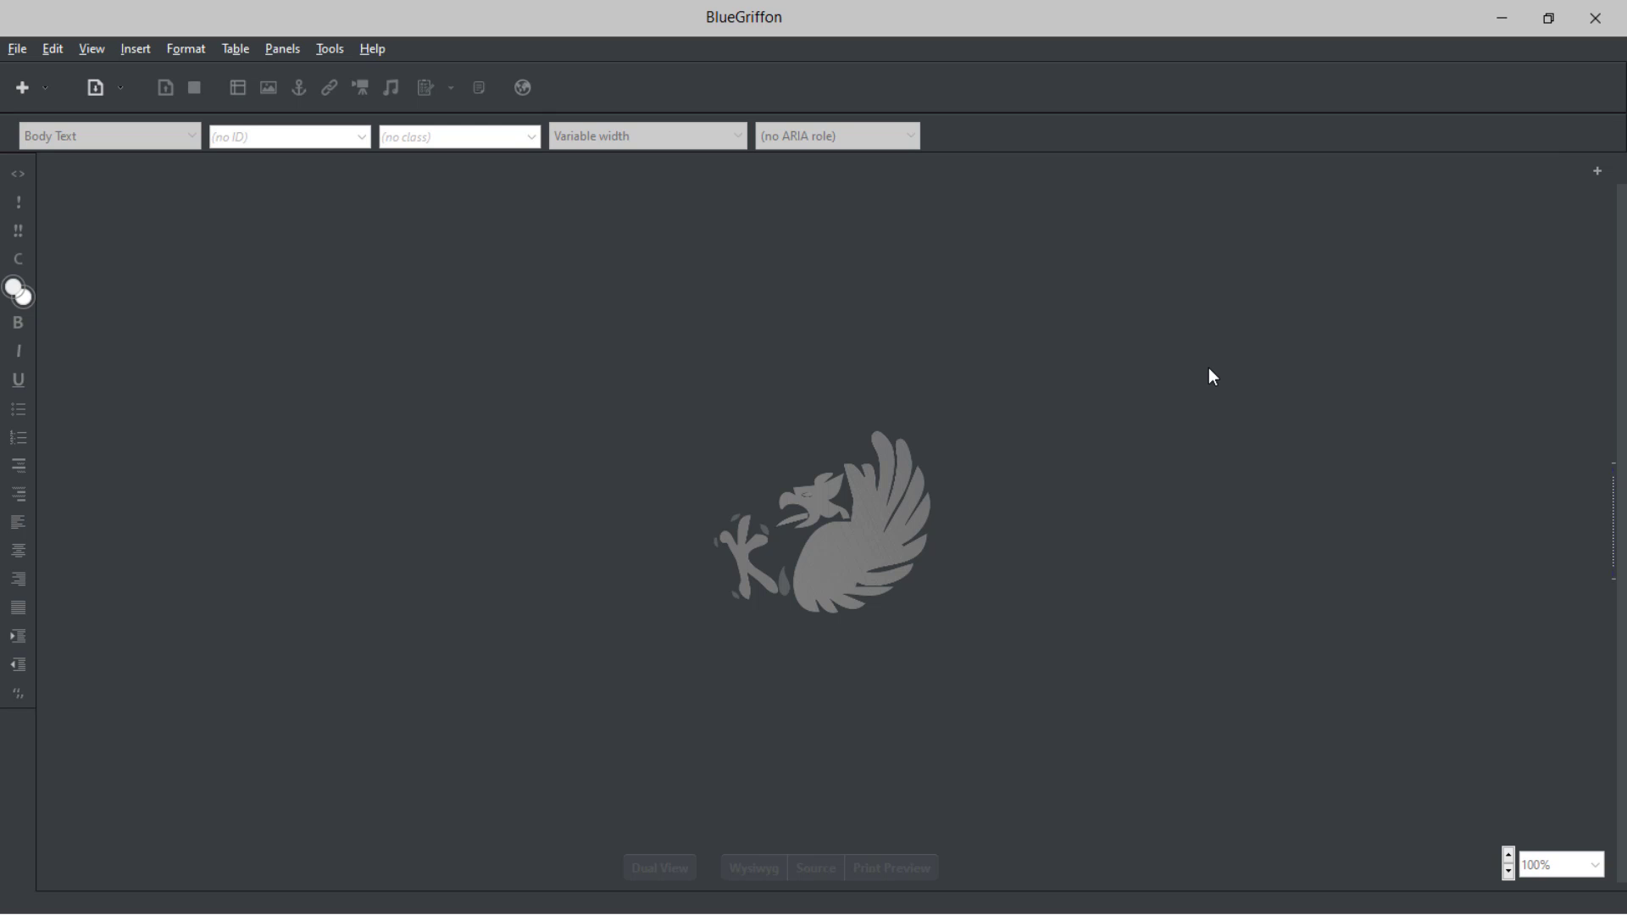
Step: Open the saved download.htm from the Downloads folder in BlueGriffon via File > Open
click(17, 49)
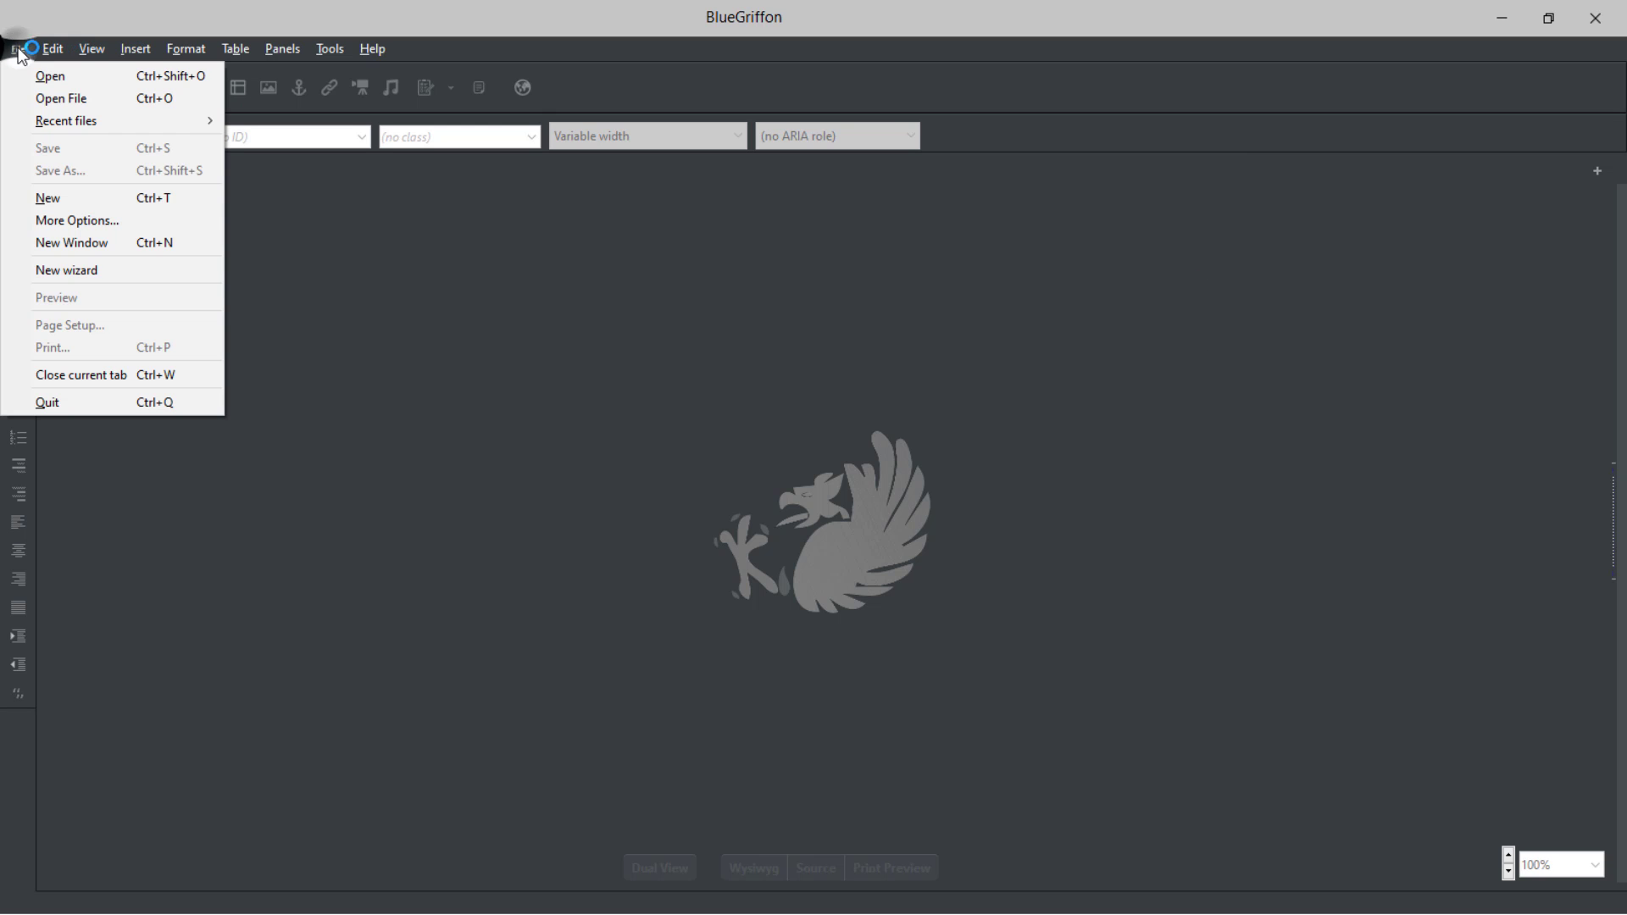
click(63, 78)
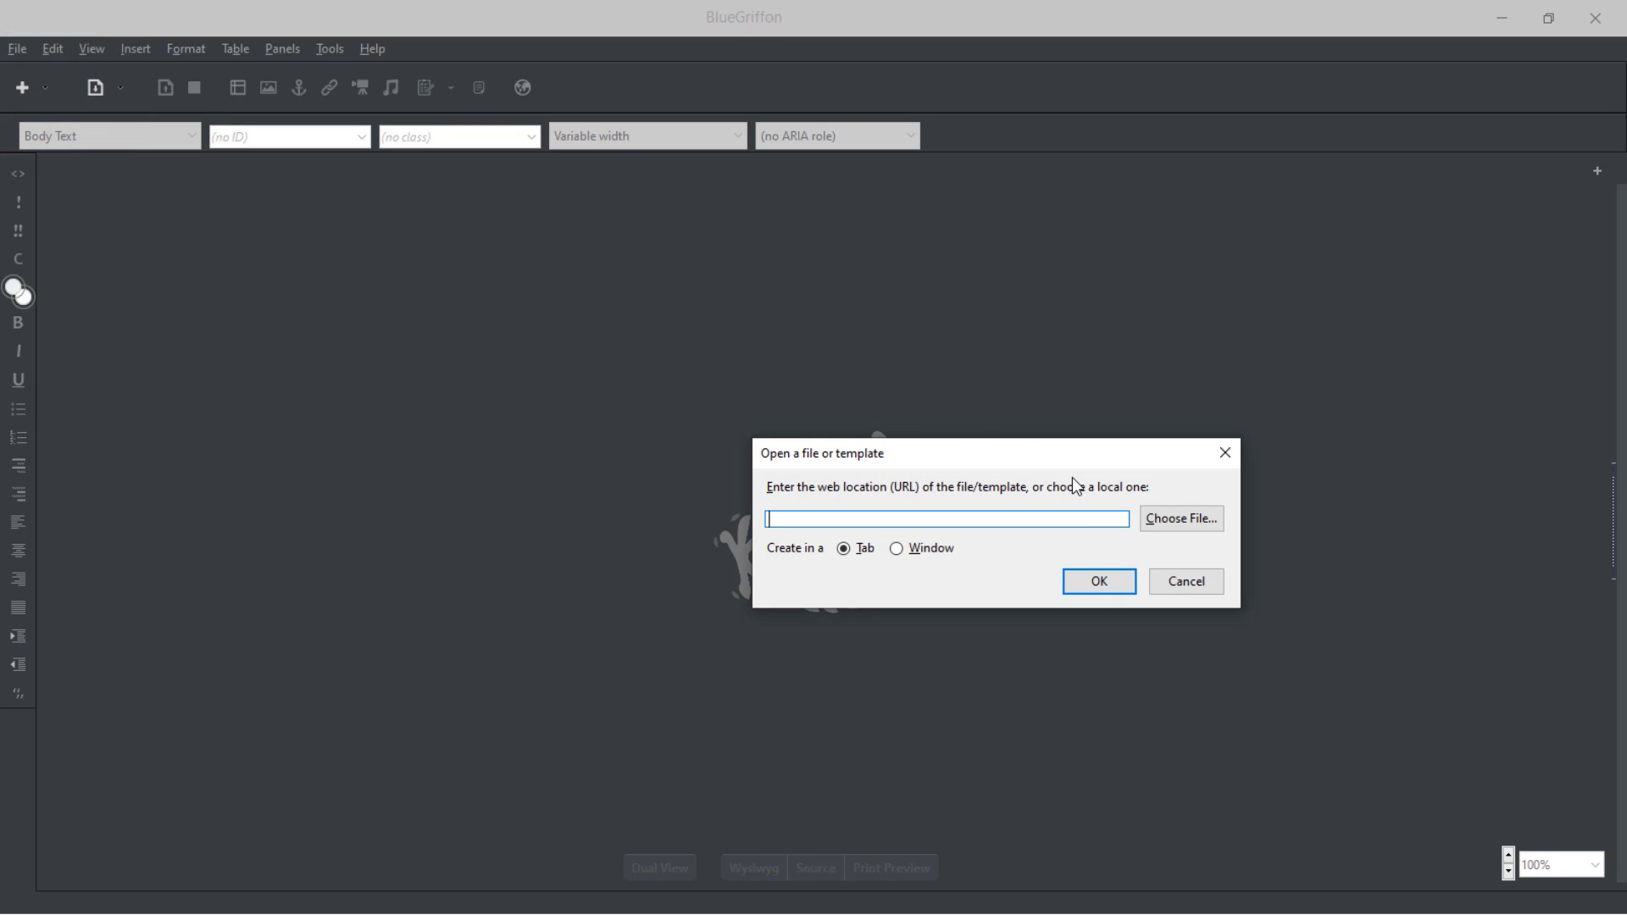
click(1184, 518)
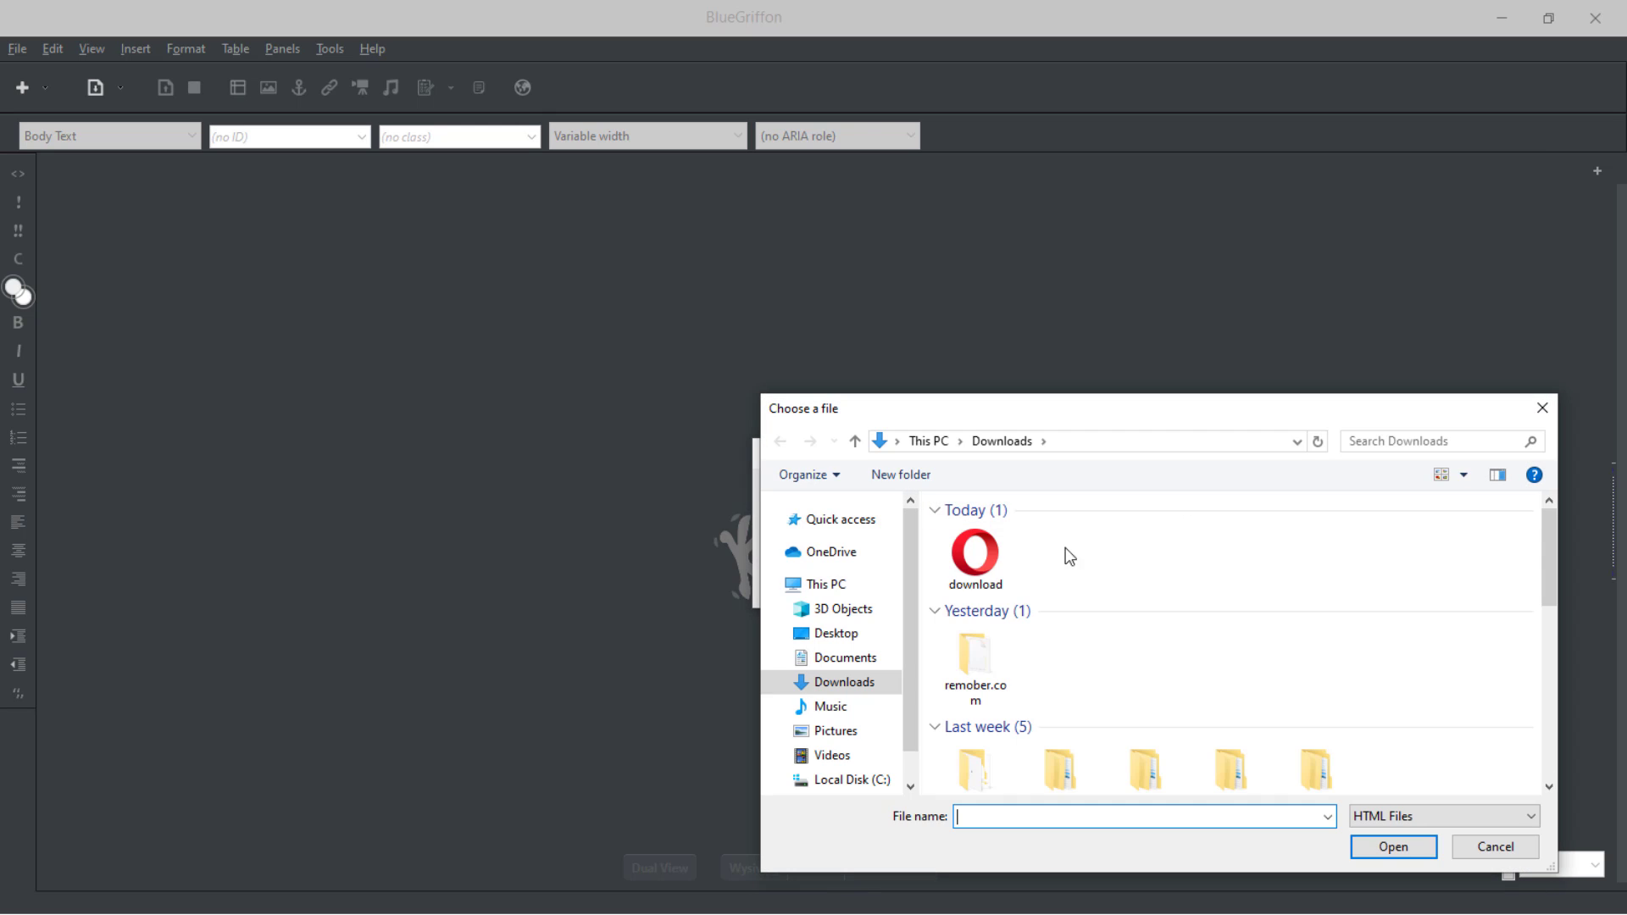
click(976, 557)
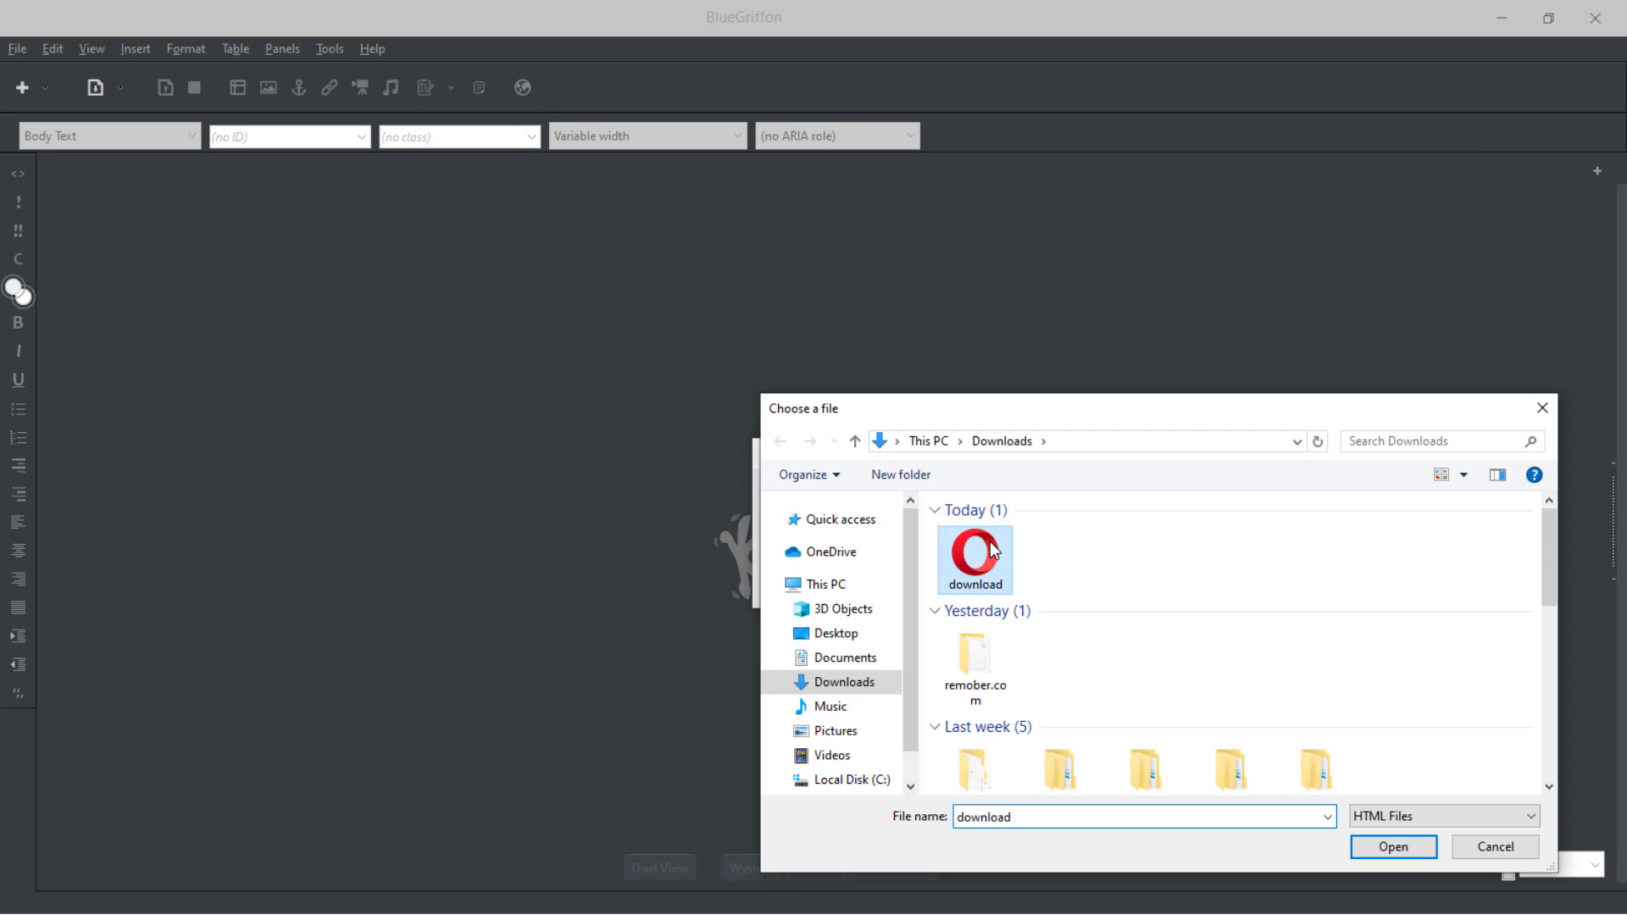
click(1405, 847)
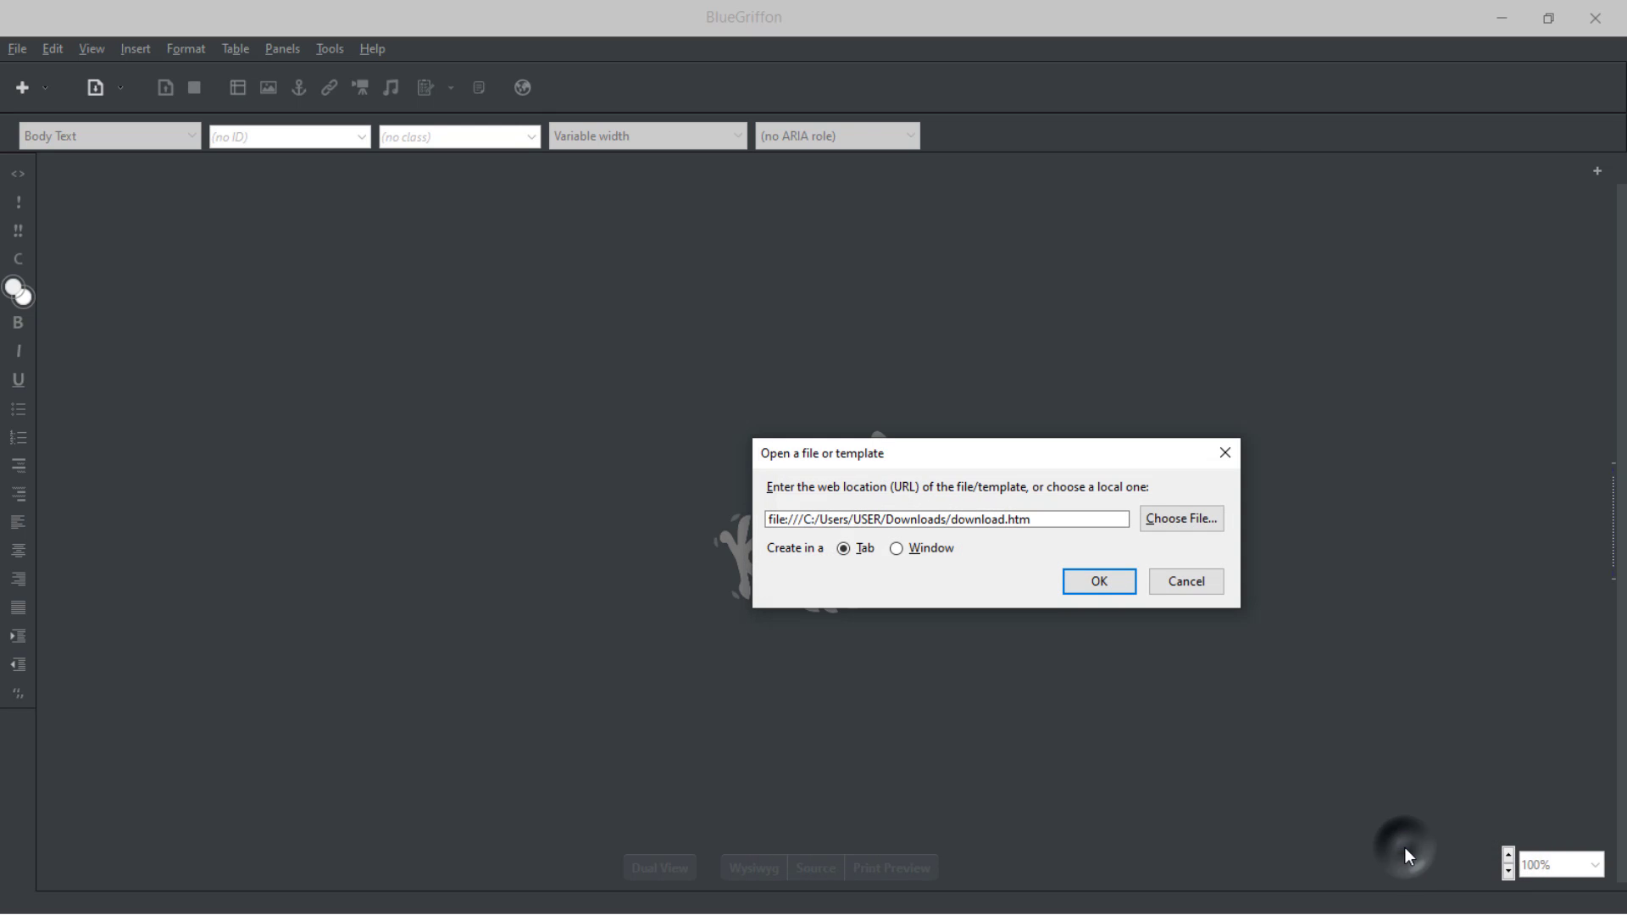
click(1107, 585)
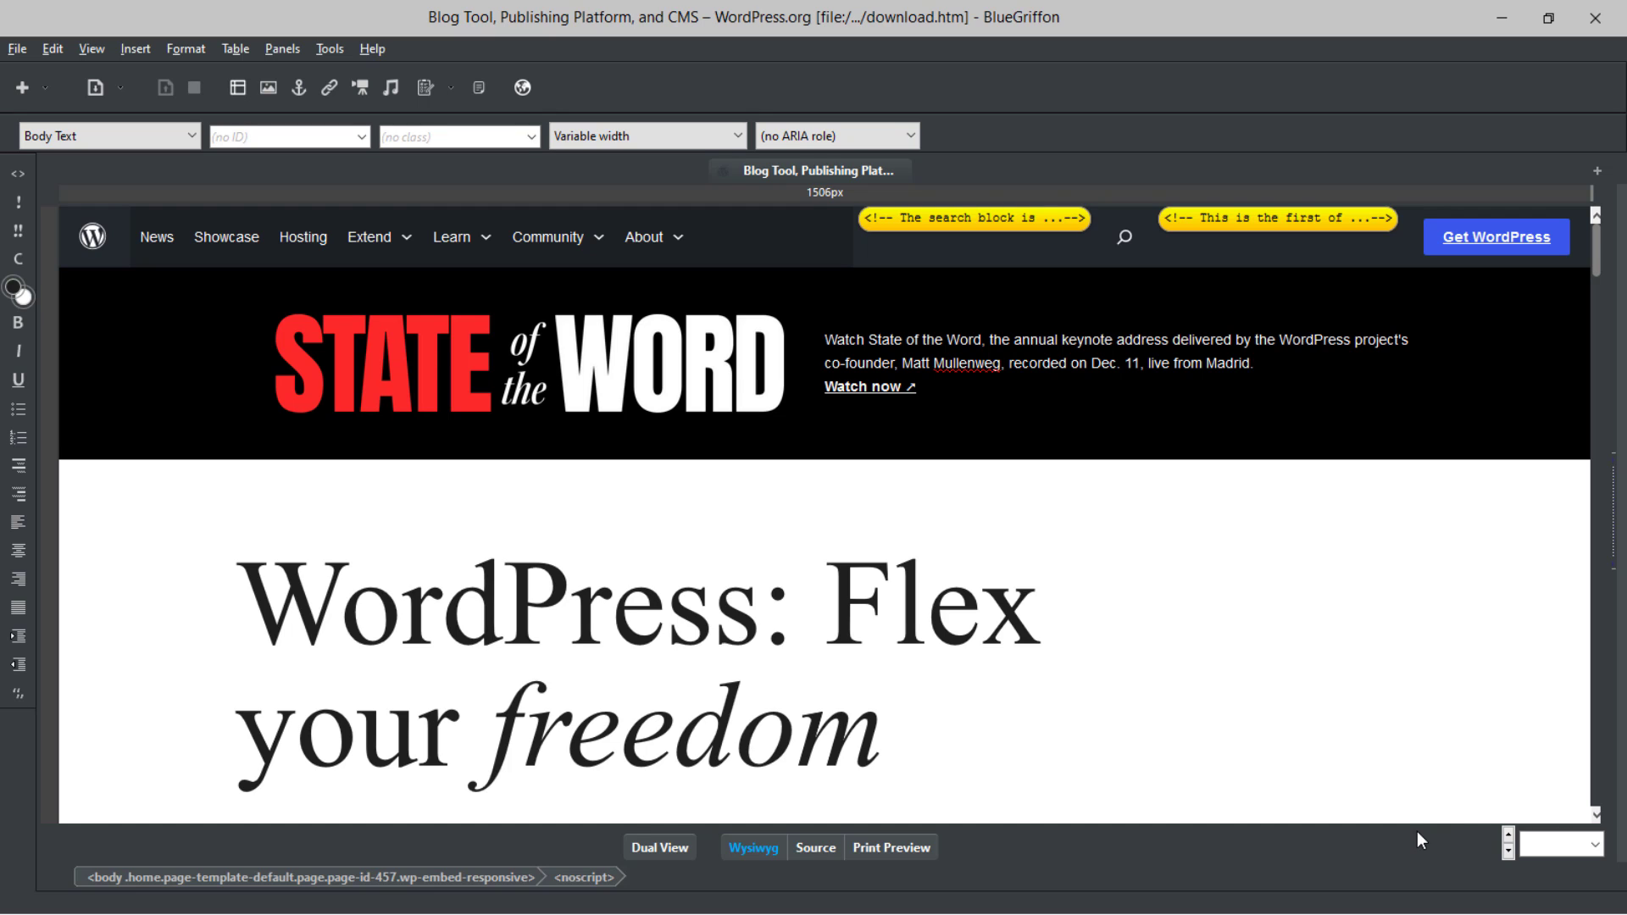
Step: Replace 'WordPress' in the hero heading with 'Daps'
scroll(1012, 578, down, 4)
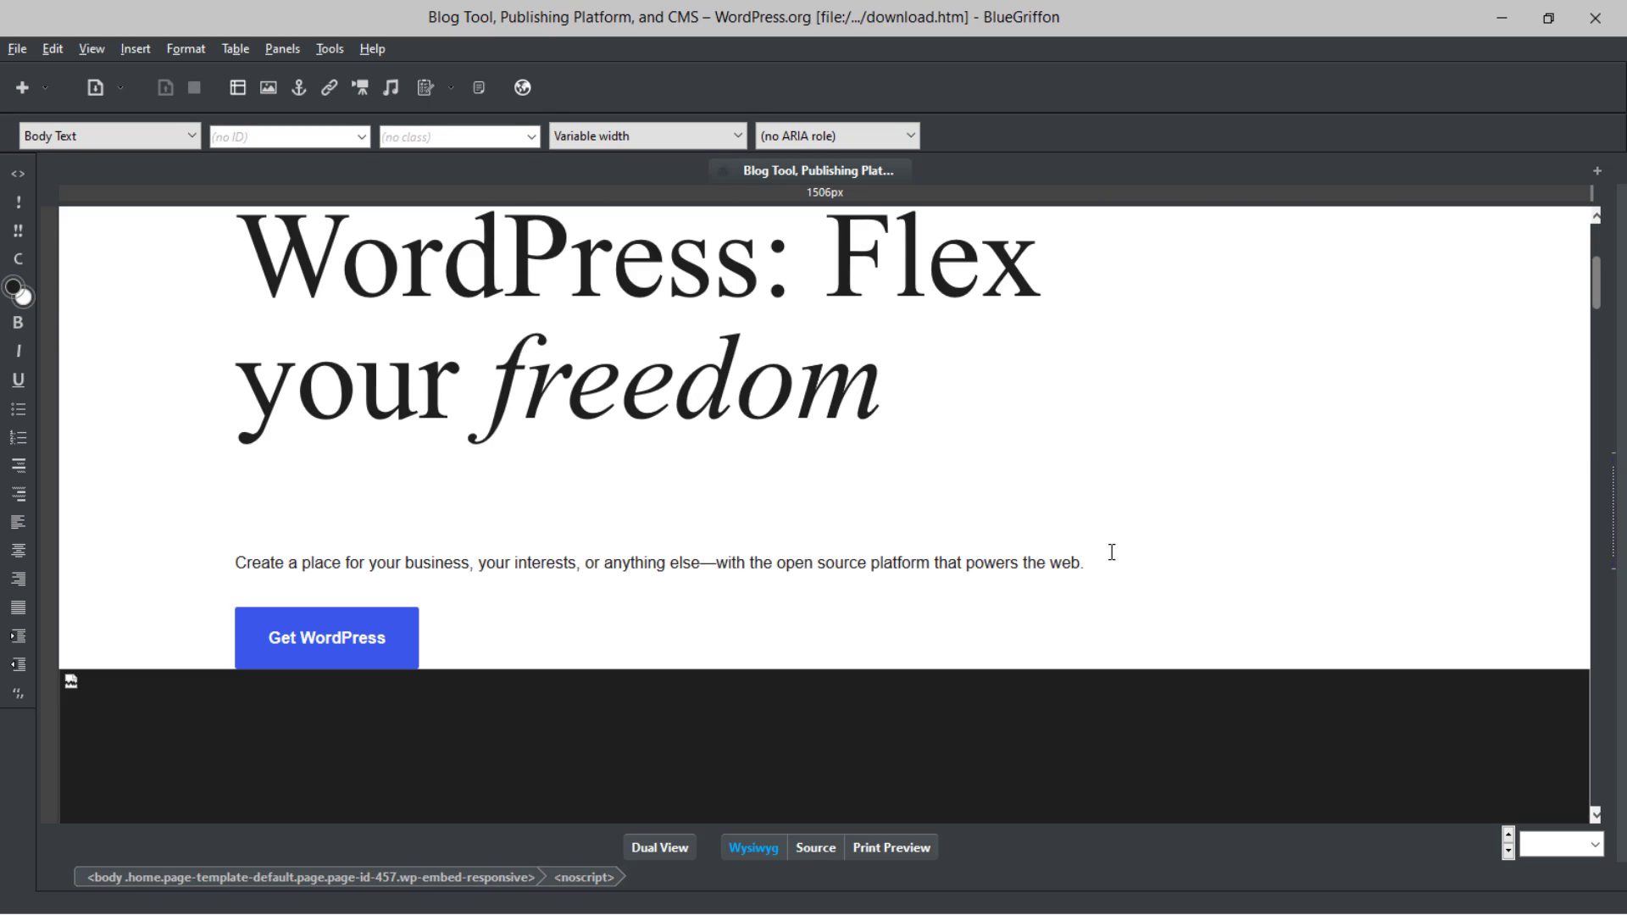
drag(1112, 552, 660, 530)
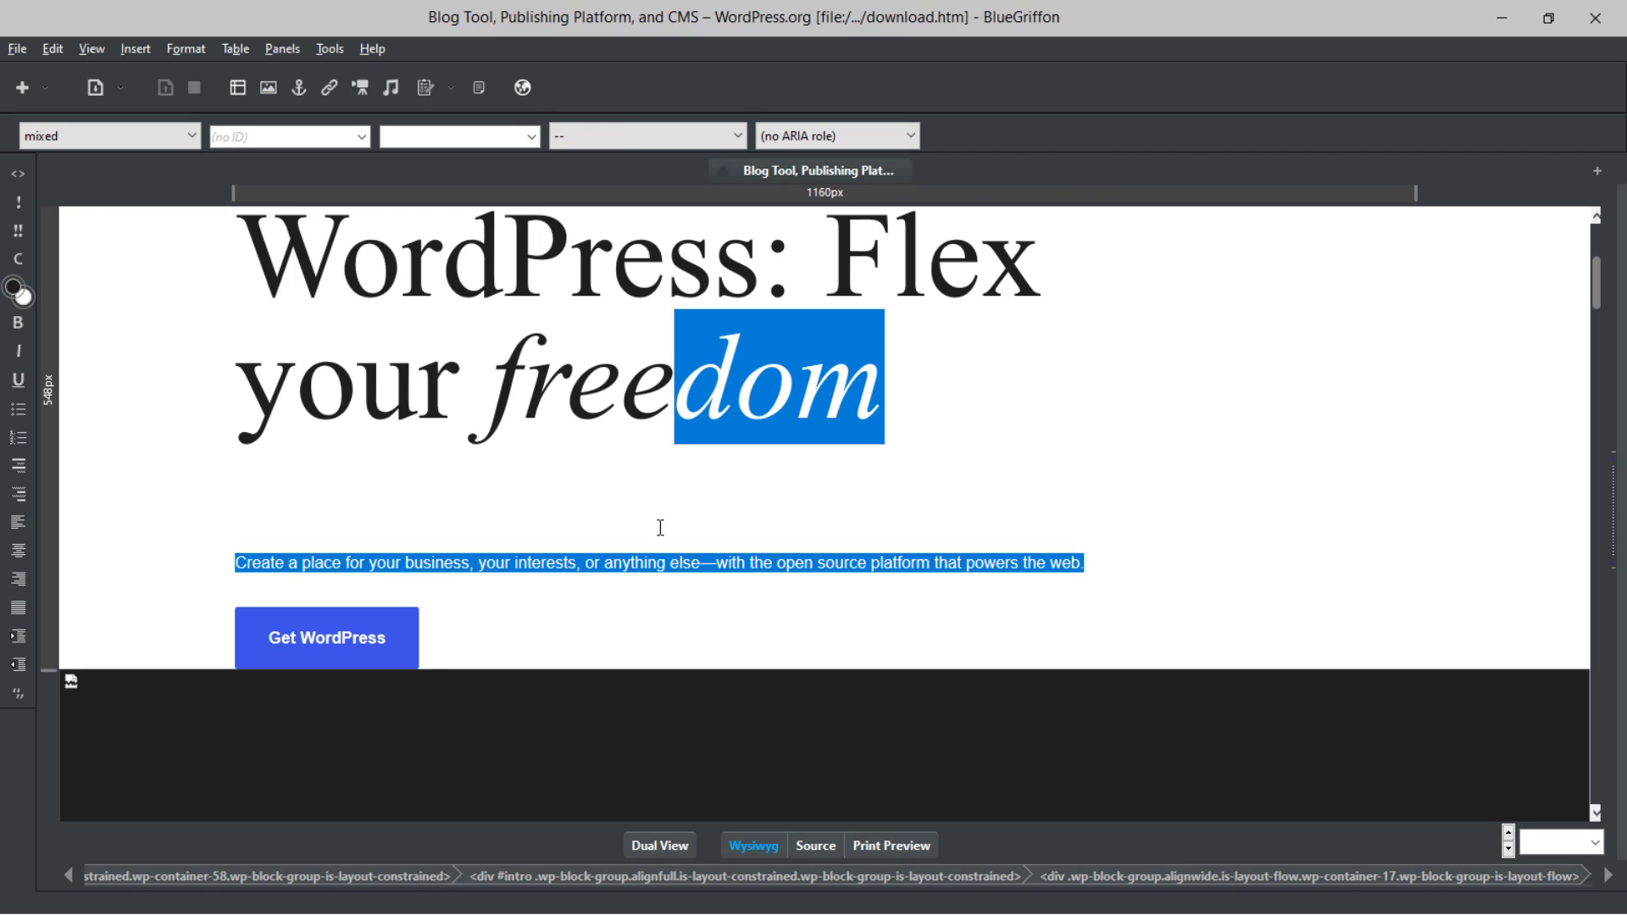
click(1120, 455)
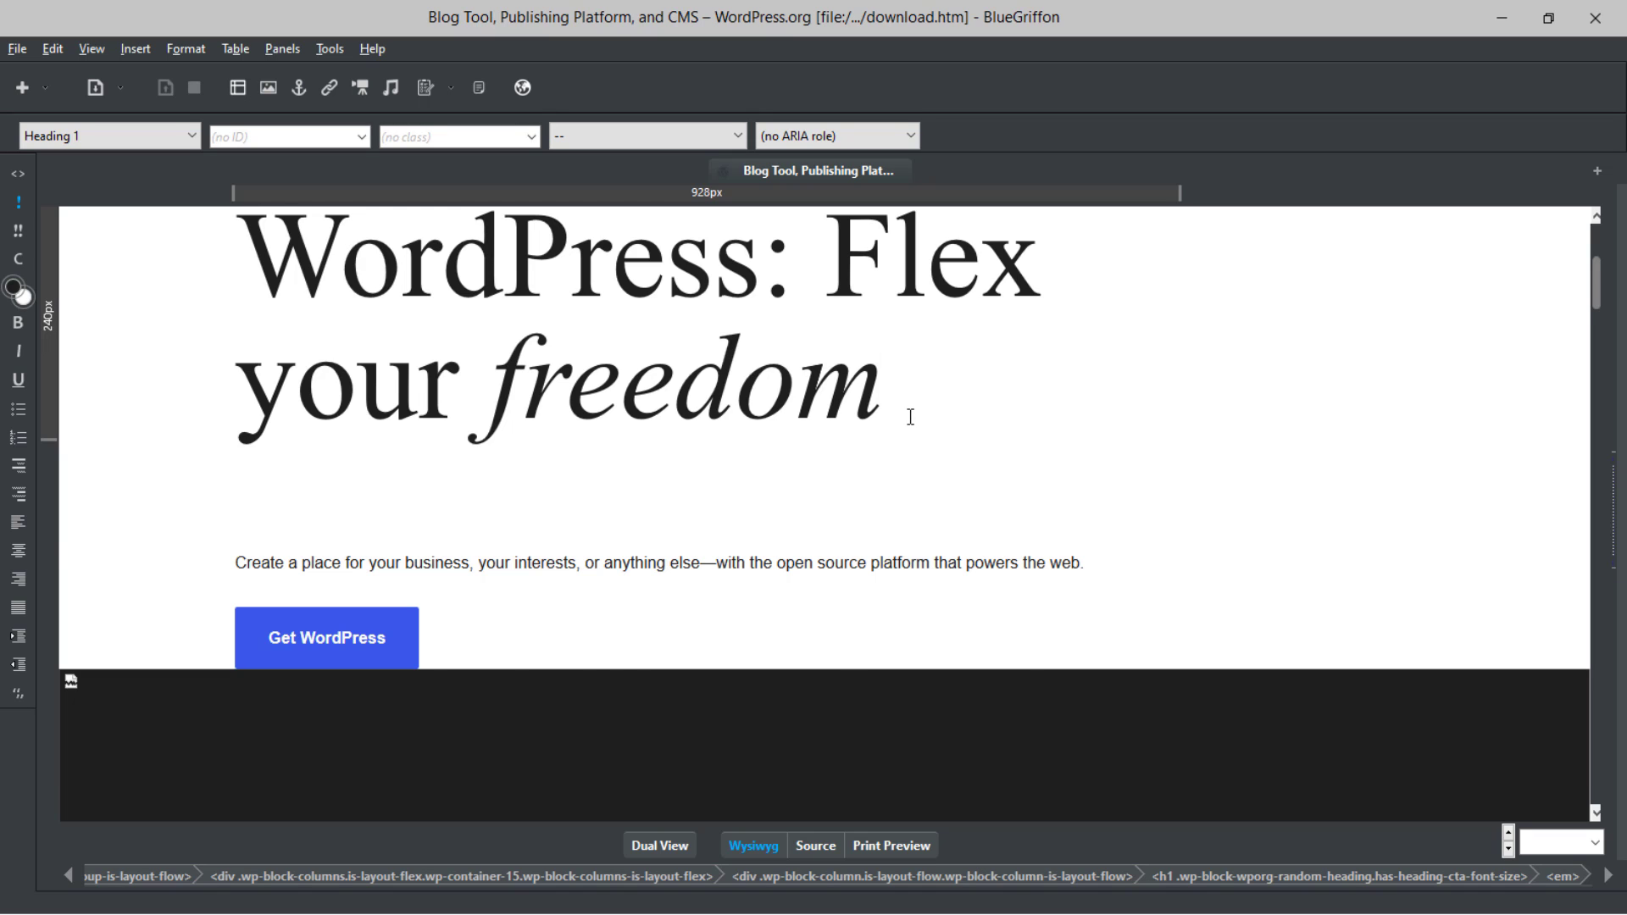
scroll(908, 410, up, 2)
drag(763, 378, 282, 368)
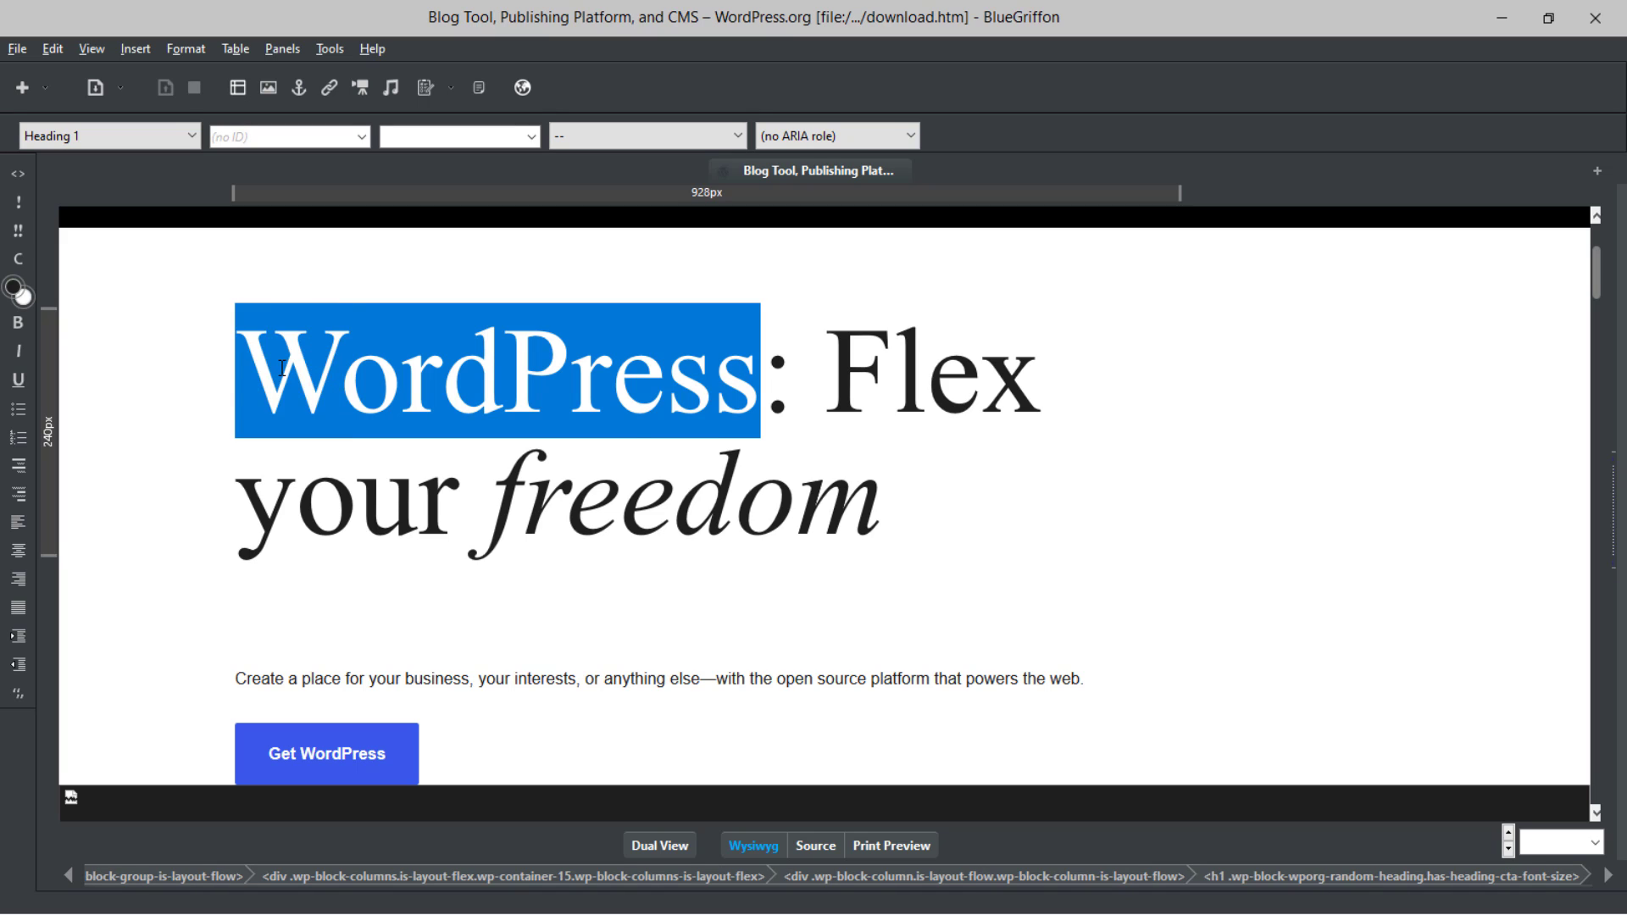
text(Daps)
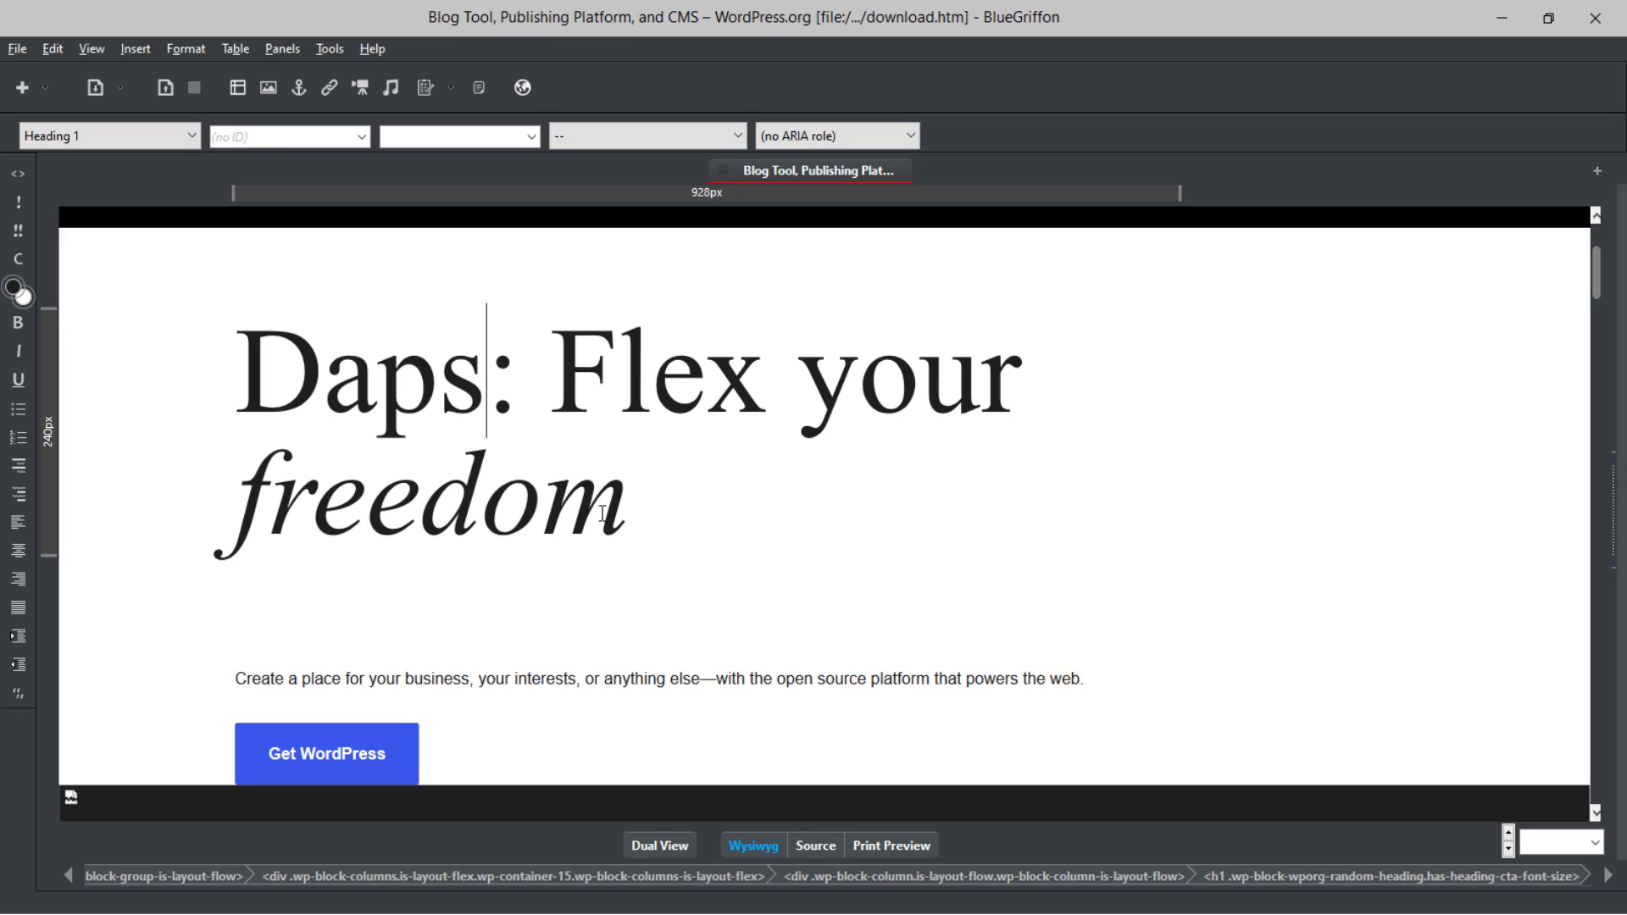
Step: Replace 'freedom' with 'clone' in the heading and select the Powerful and empowering illustration
drag(636, 516, 209, 495)
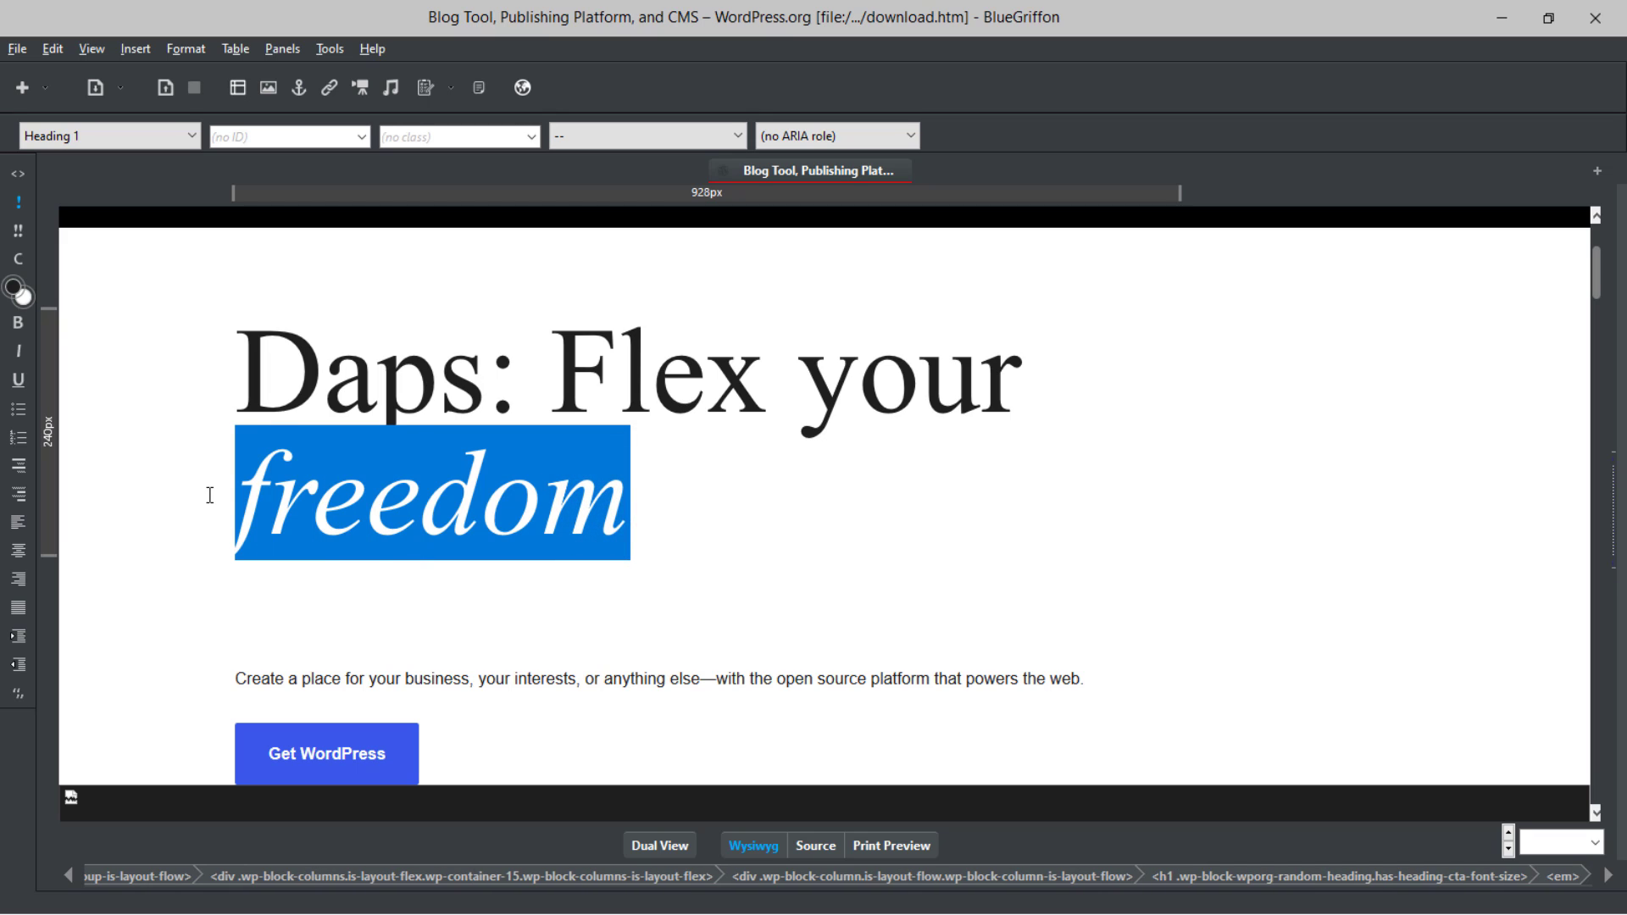
text(clone)
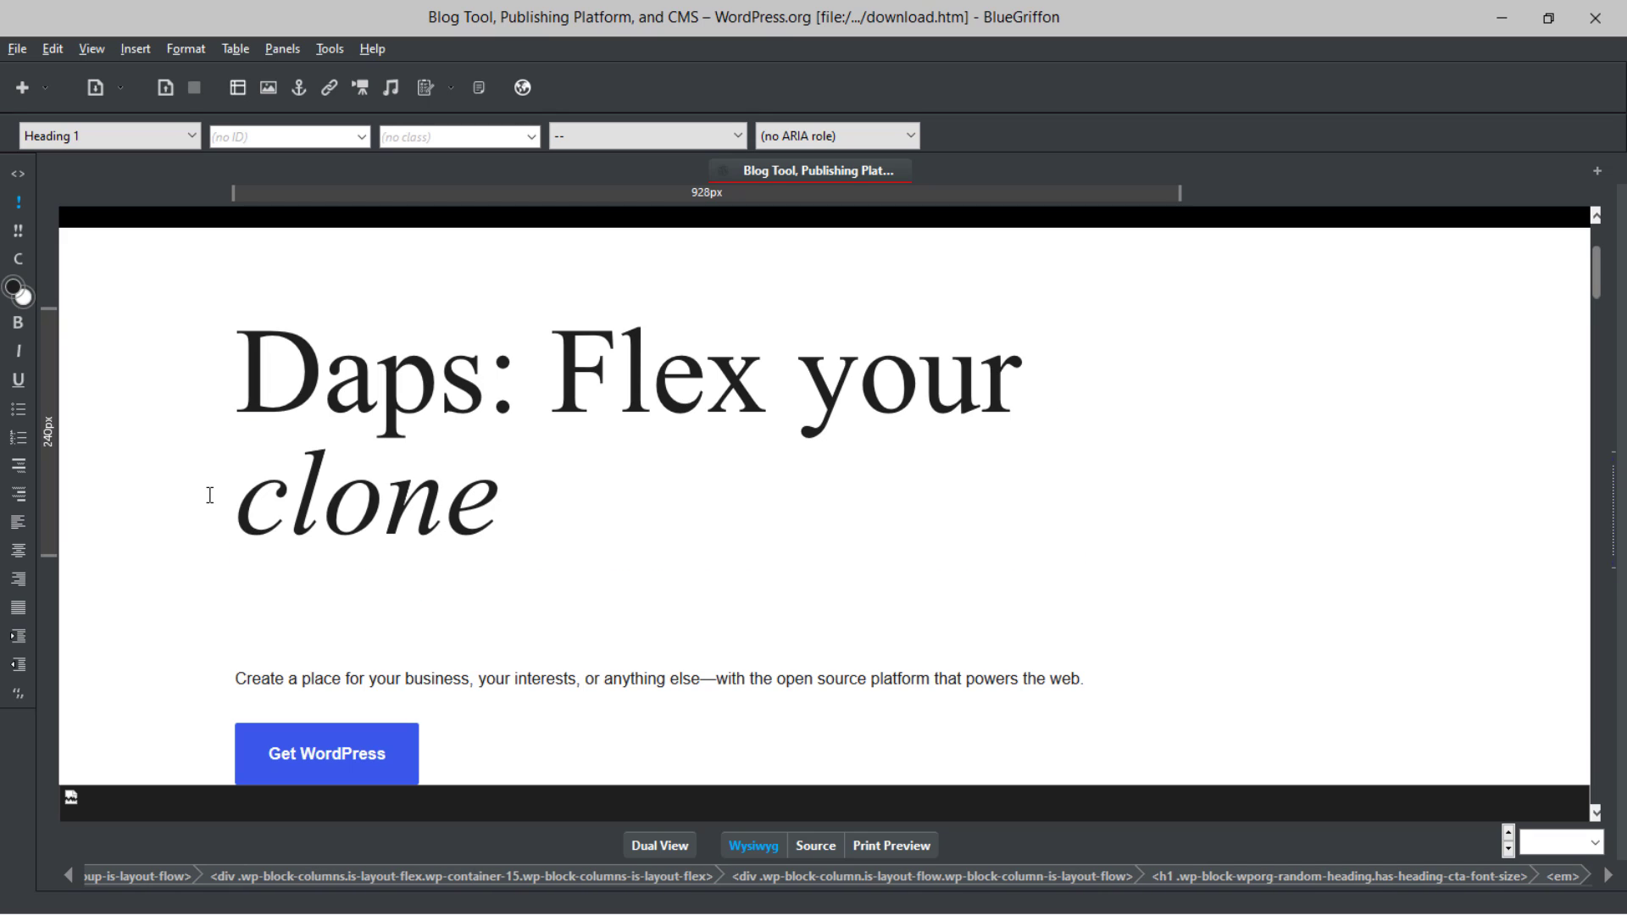
scroll(526, 574, up, 3)
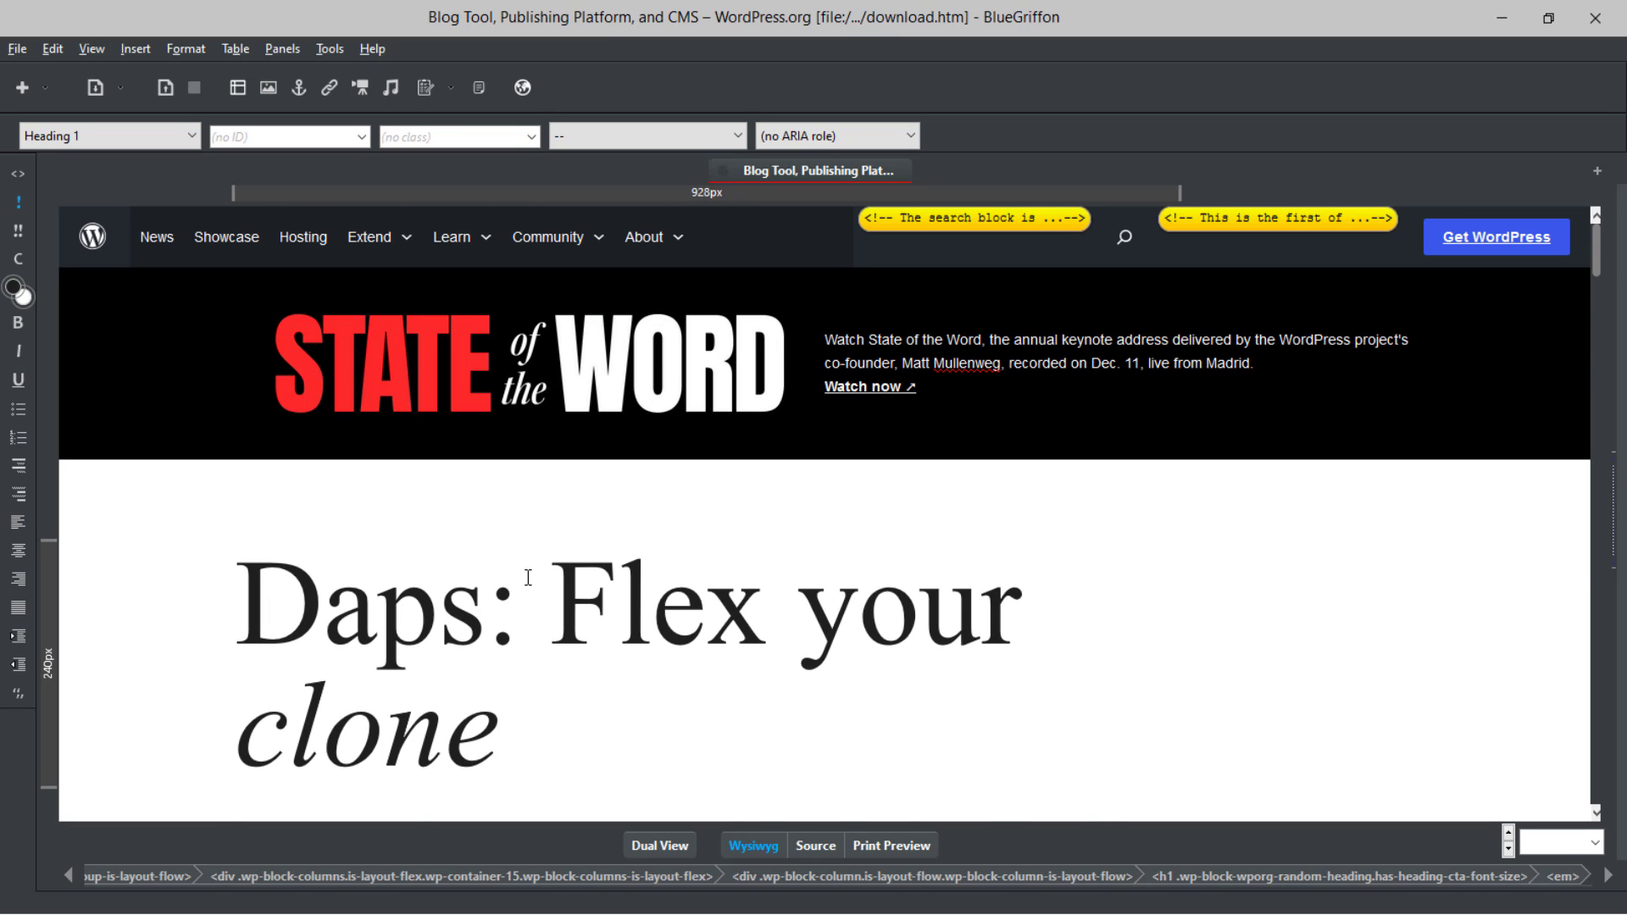
scroll(528, 577, down, 9)
scroll(528, 578, down, 12)
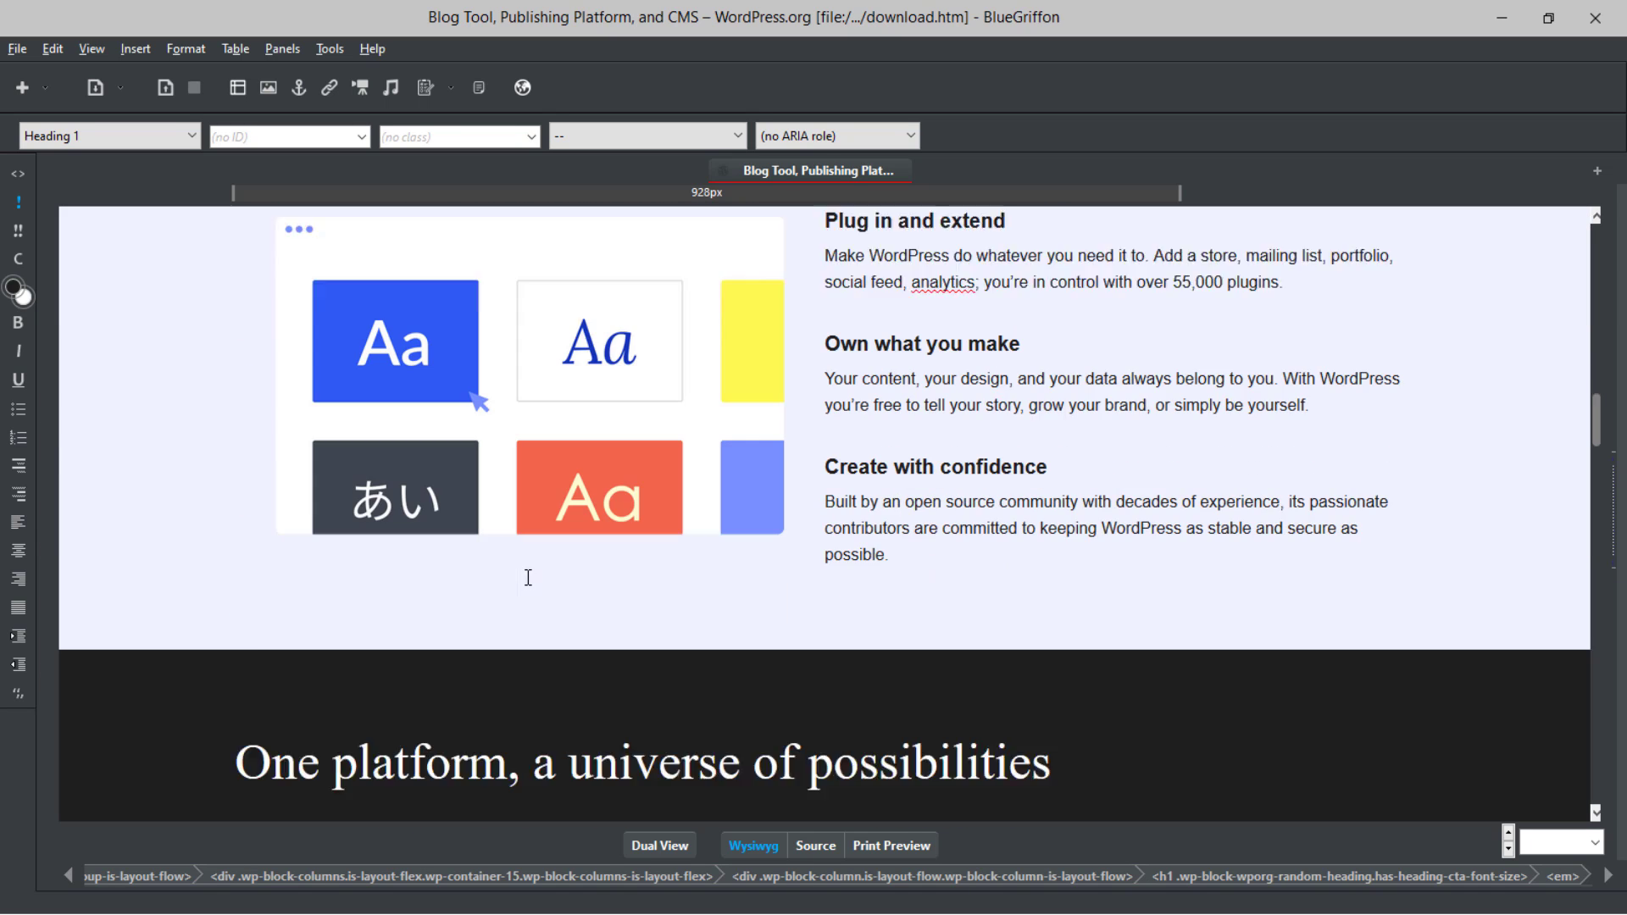
scroll(531, 585, up, 4)
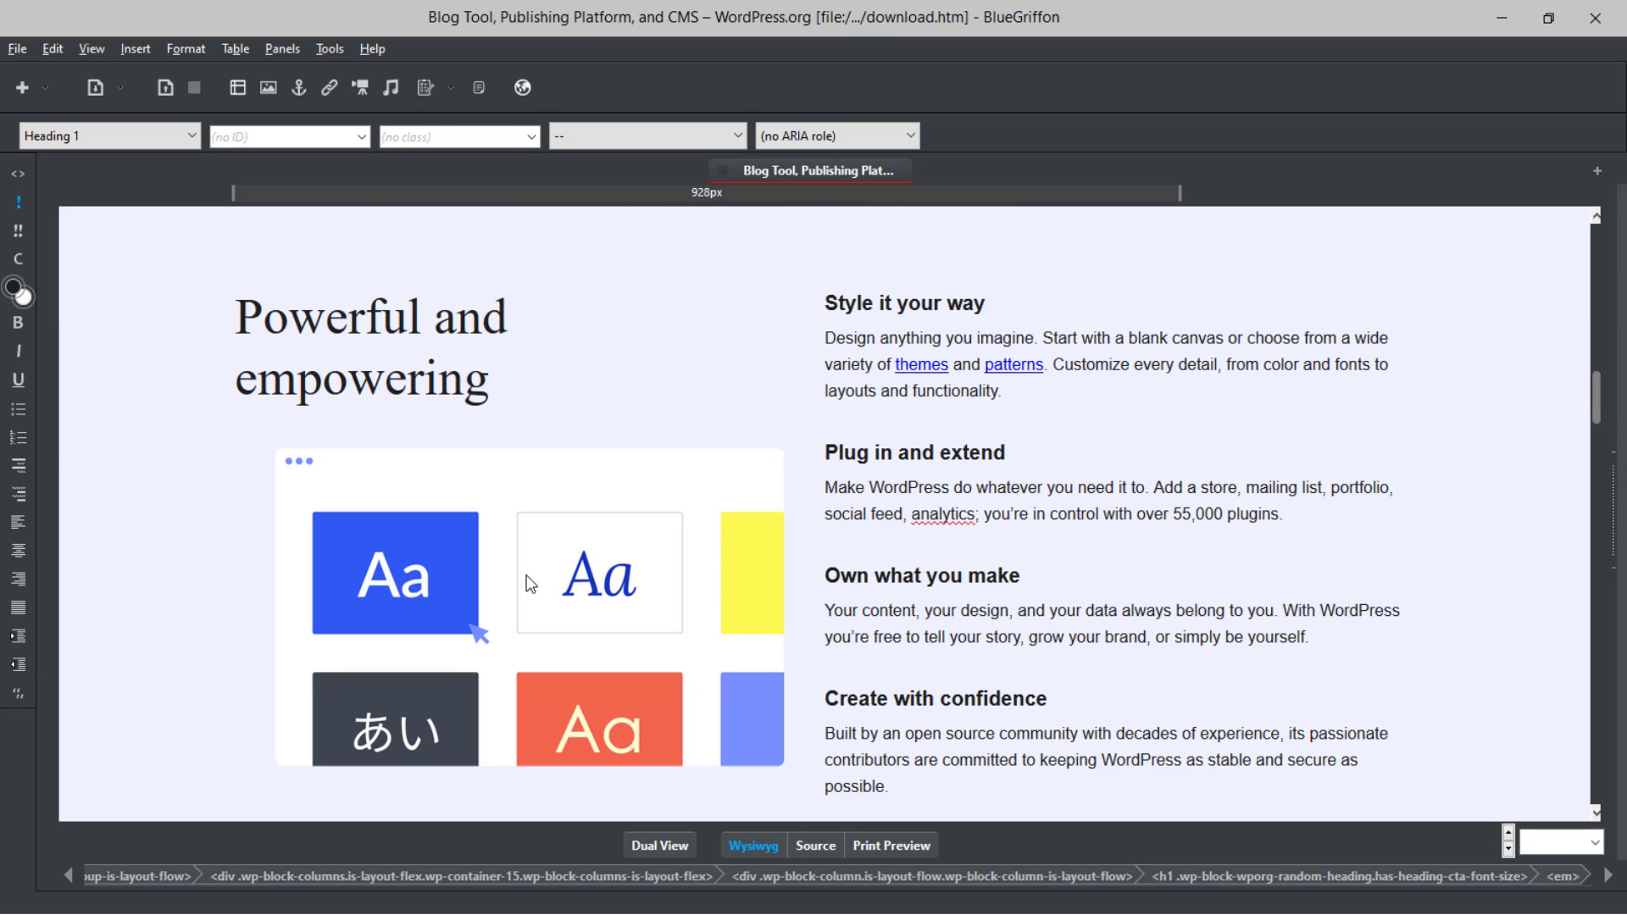
click(482, 593)
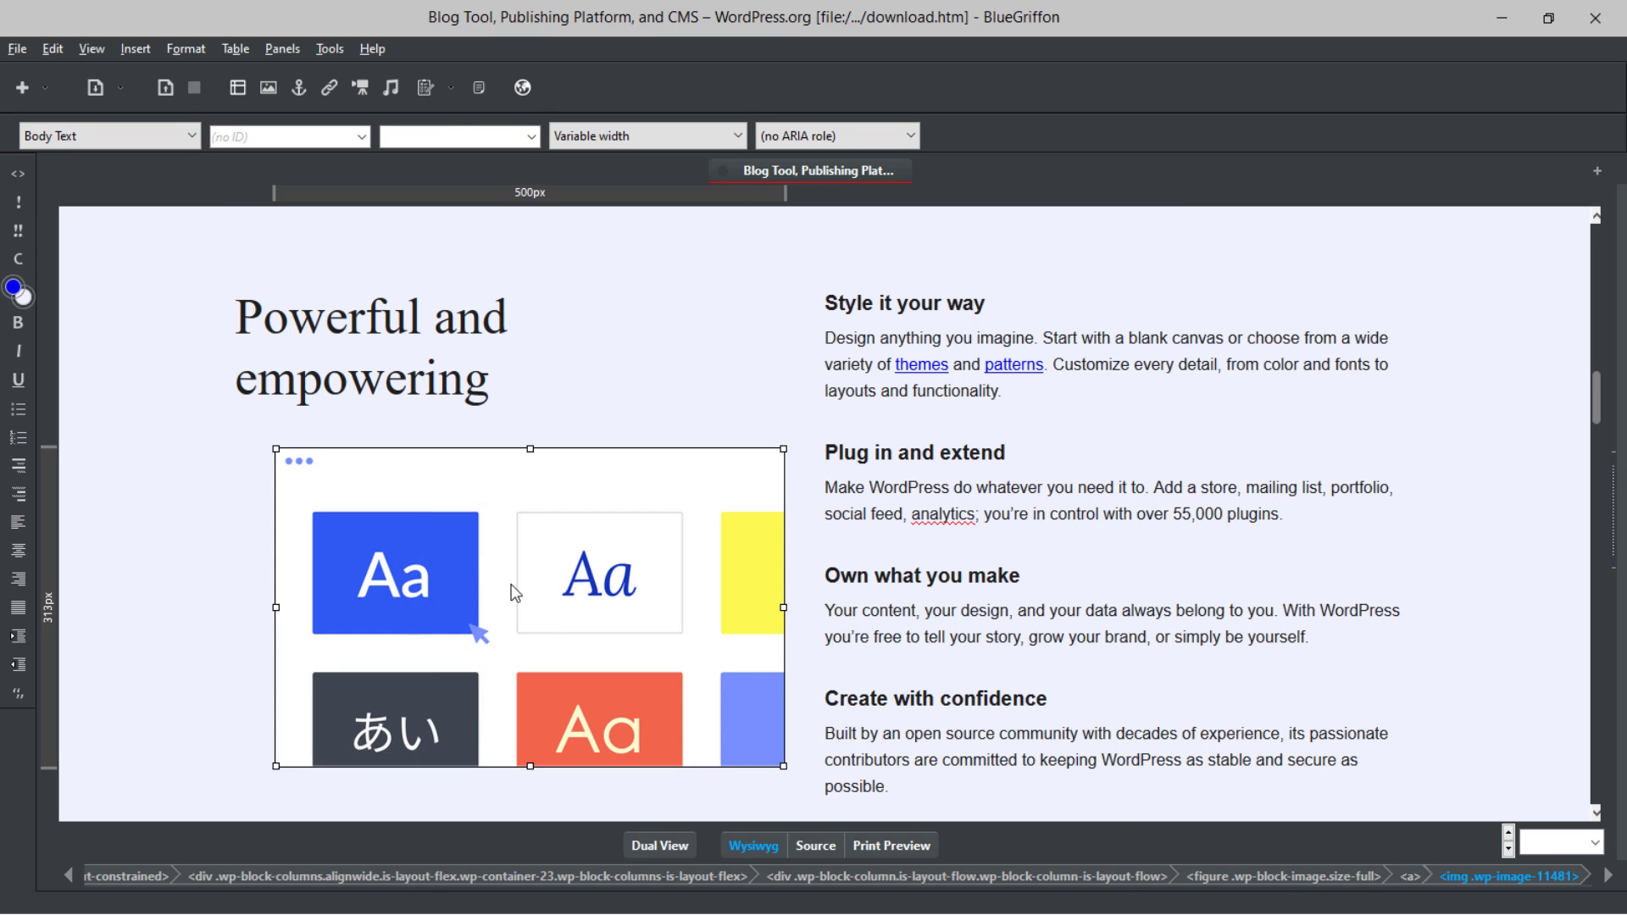
Step: Copy the illustration's image location URL from its properties, then minimize BlueGriffon
double_click(512, 584)
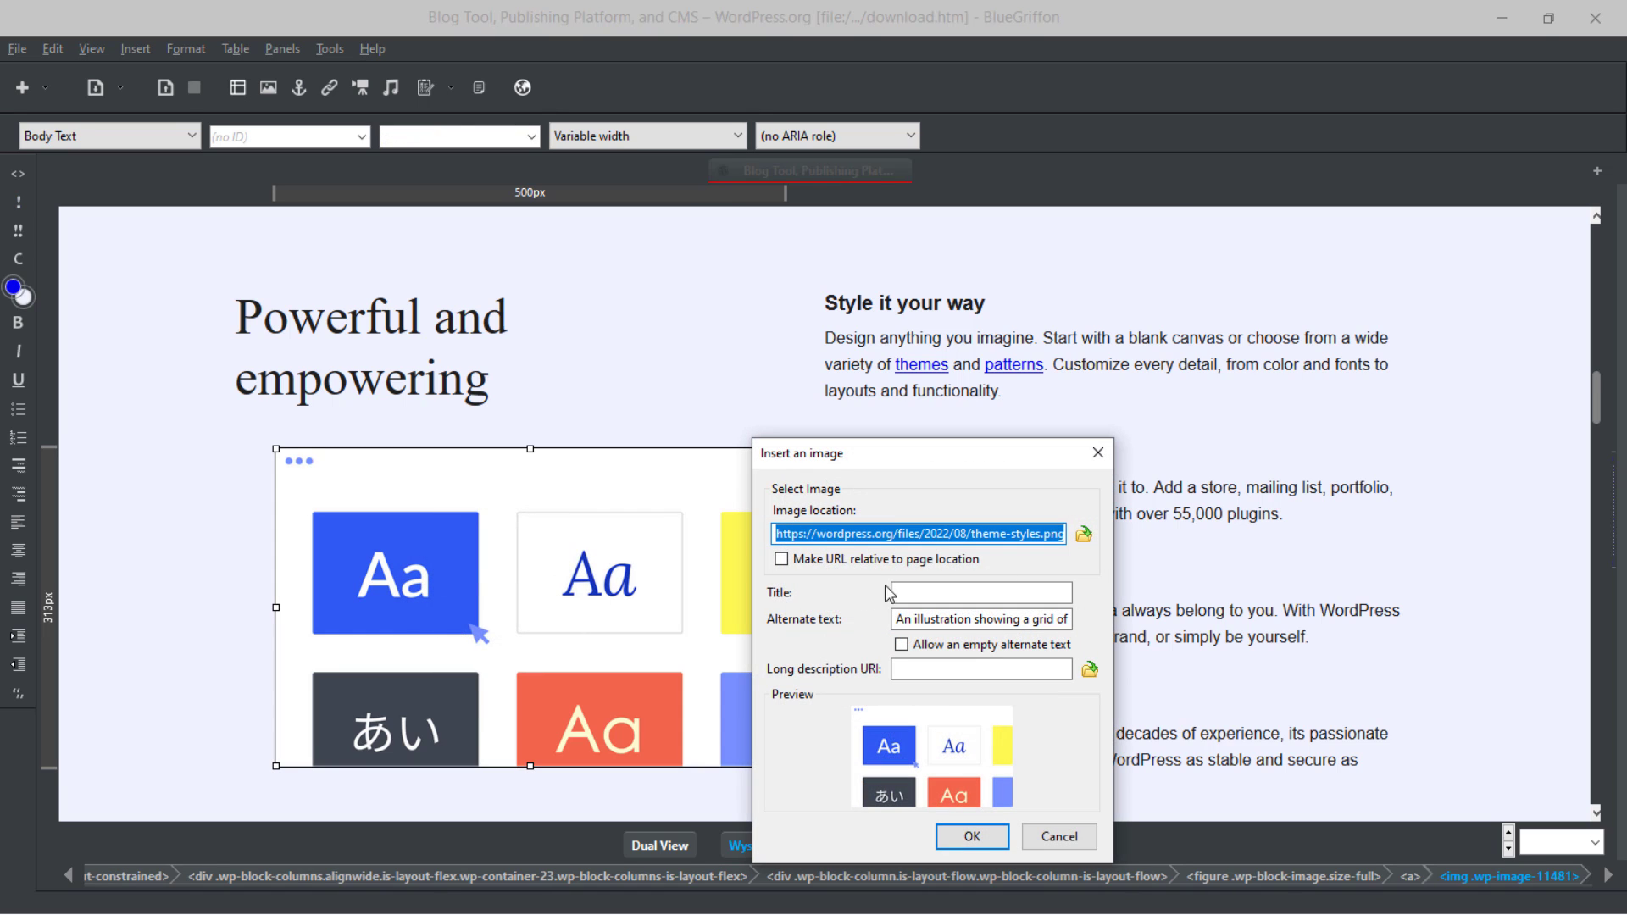
click(901, 534)
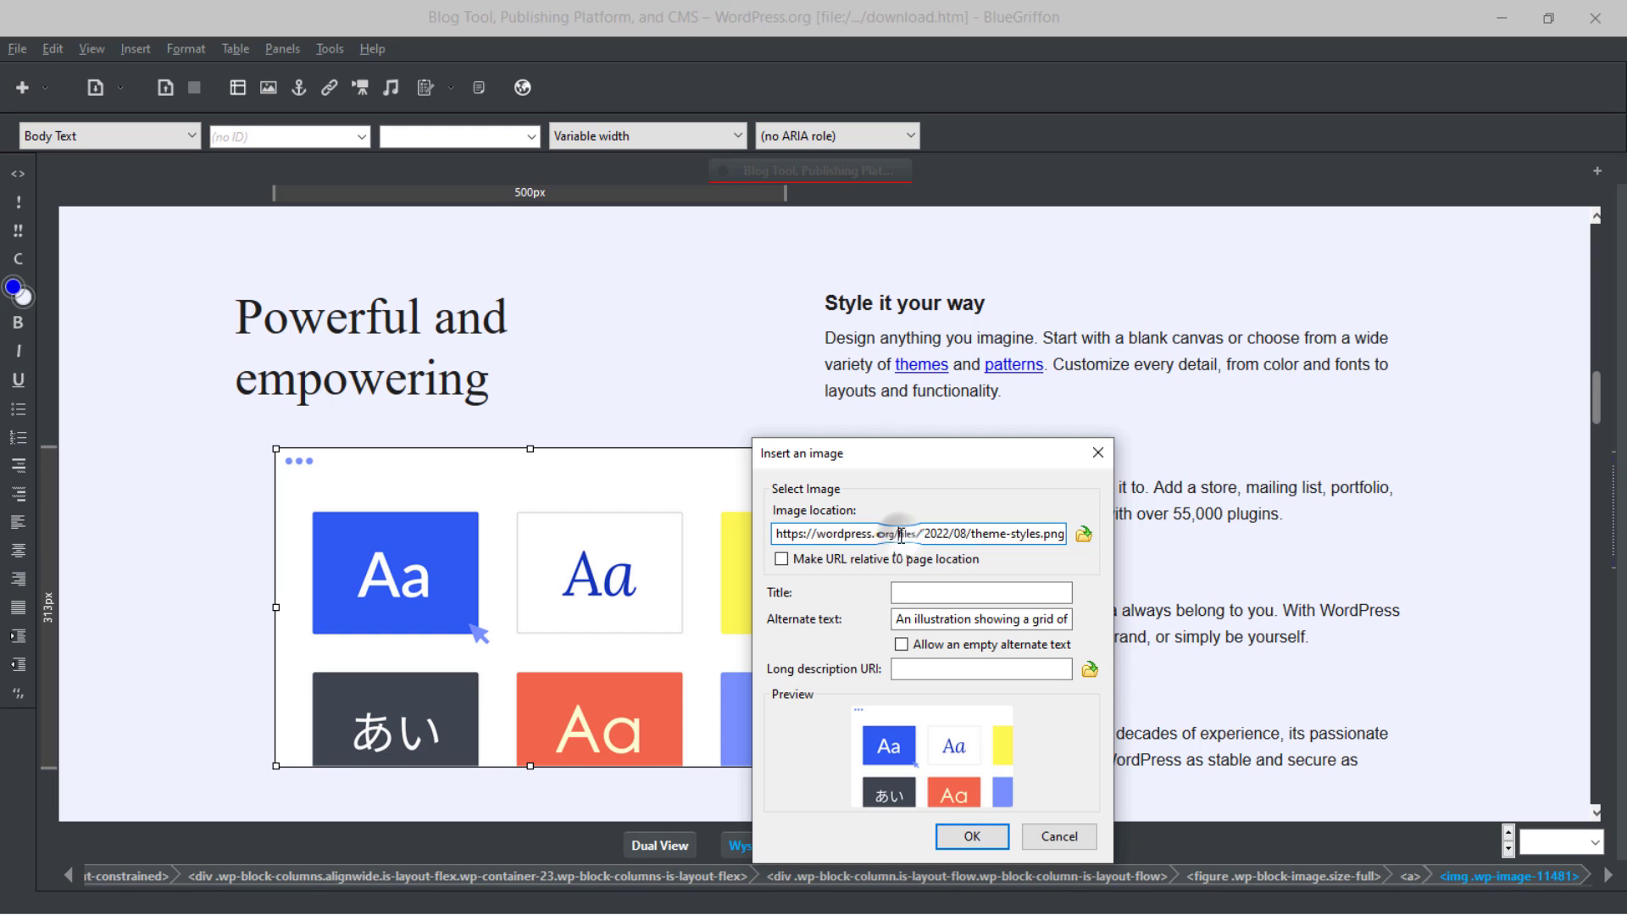
key(ctrl+a)
key(ctrl+c)
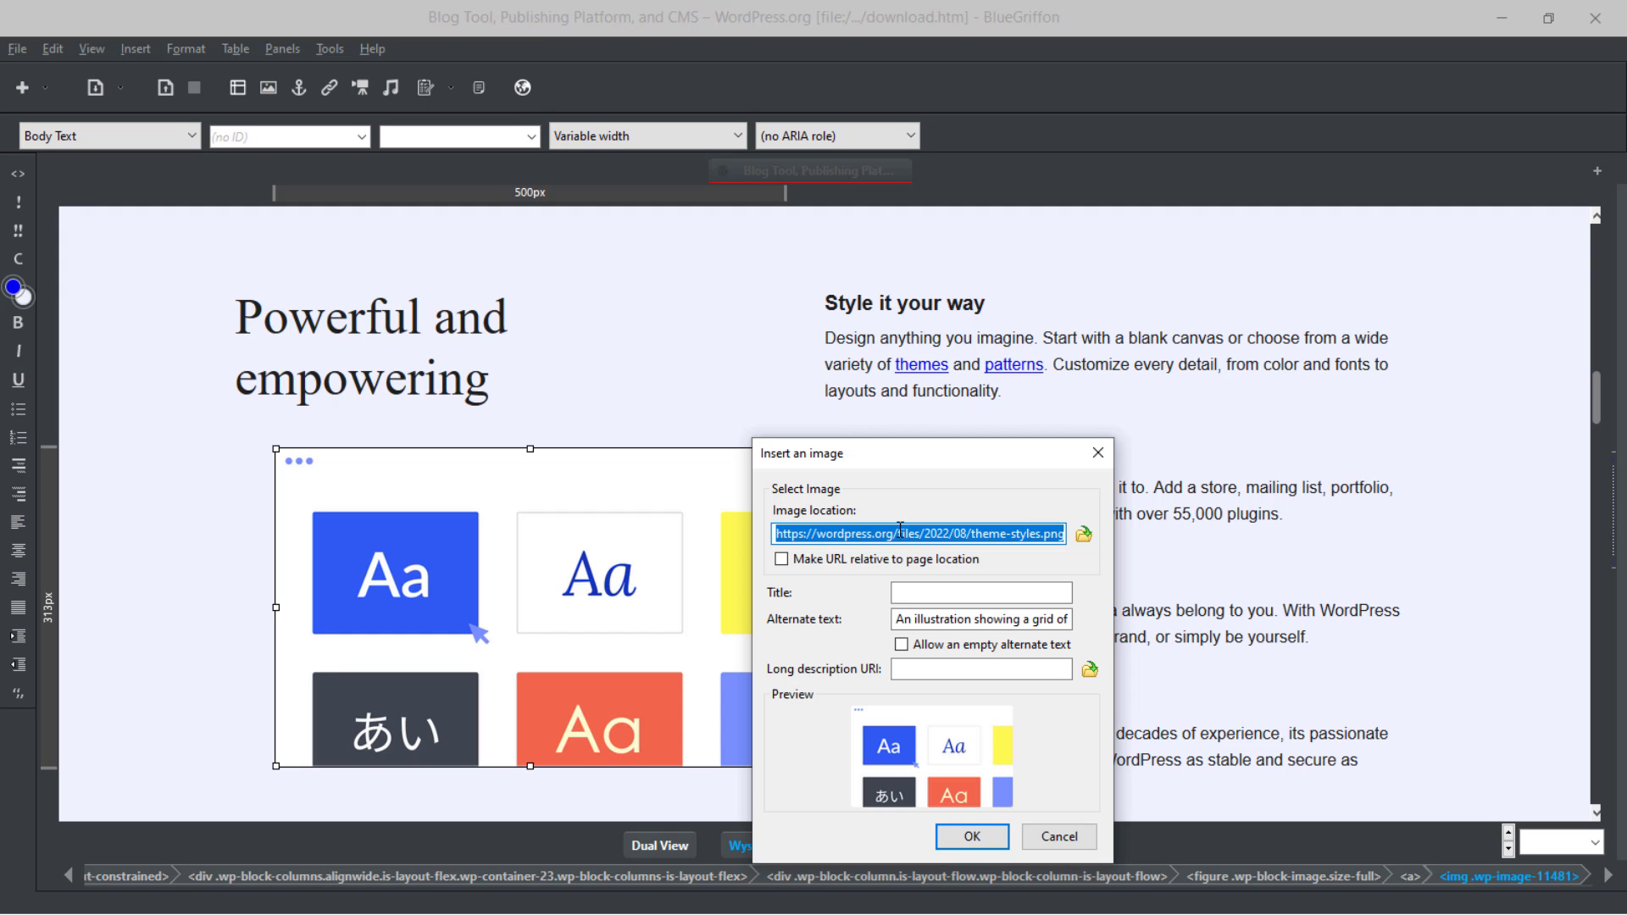
click(1106, 450)
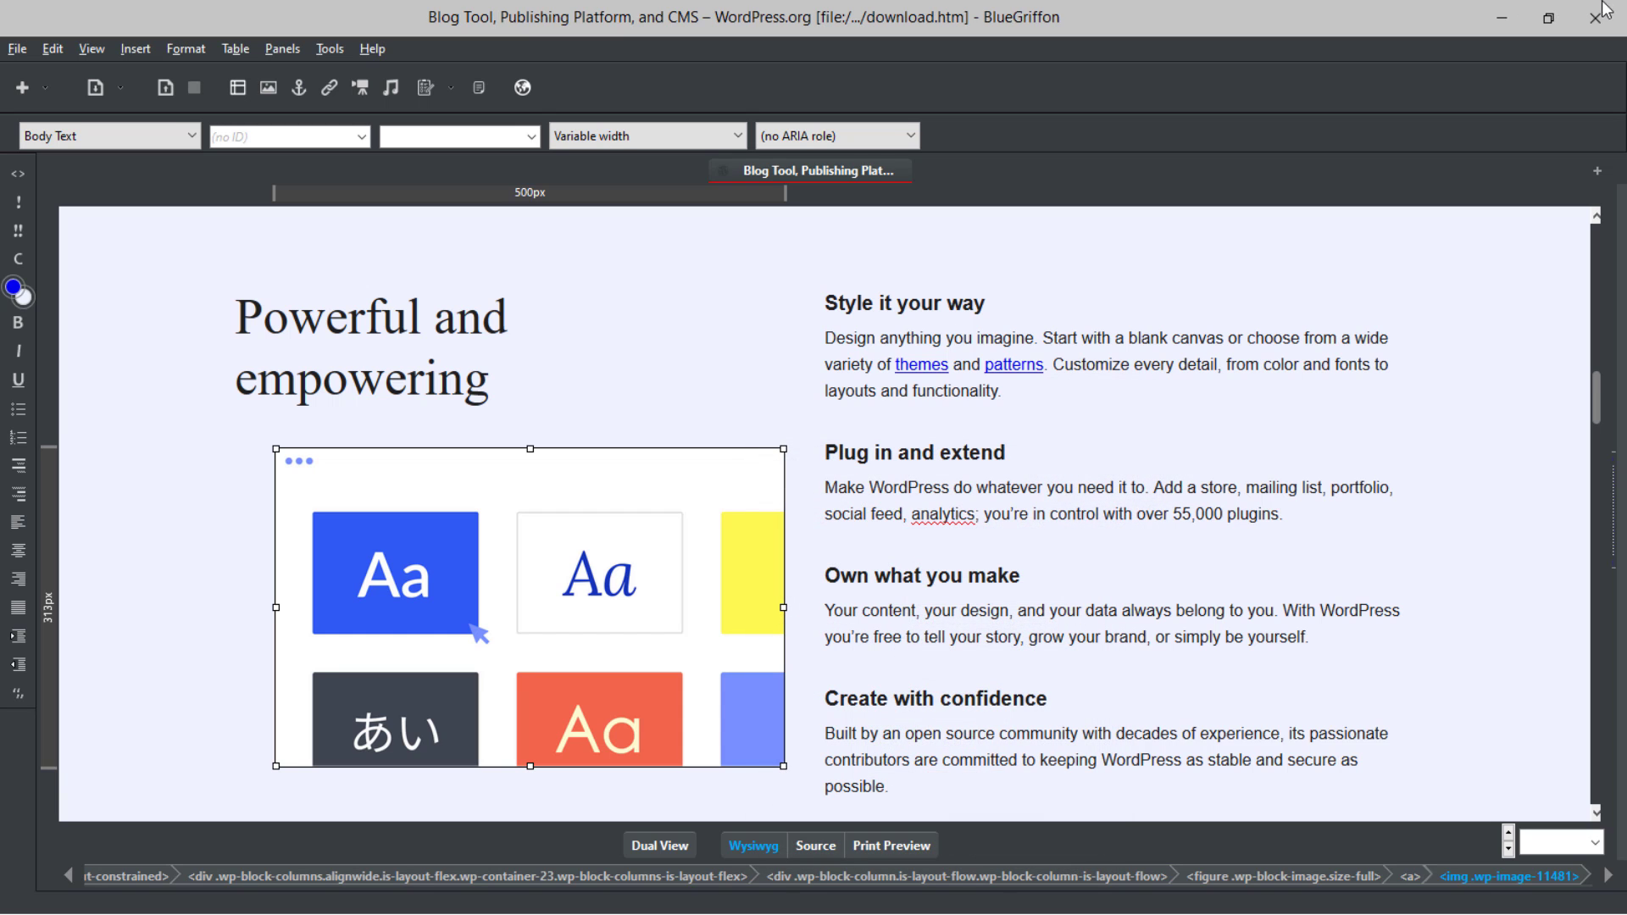
click(1502, 17)
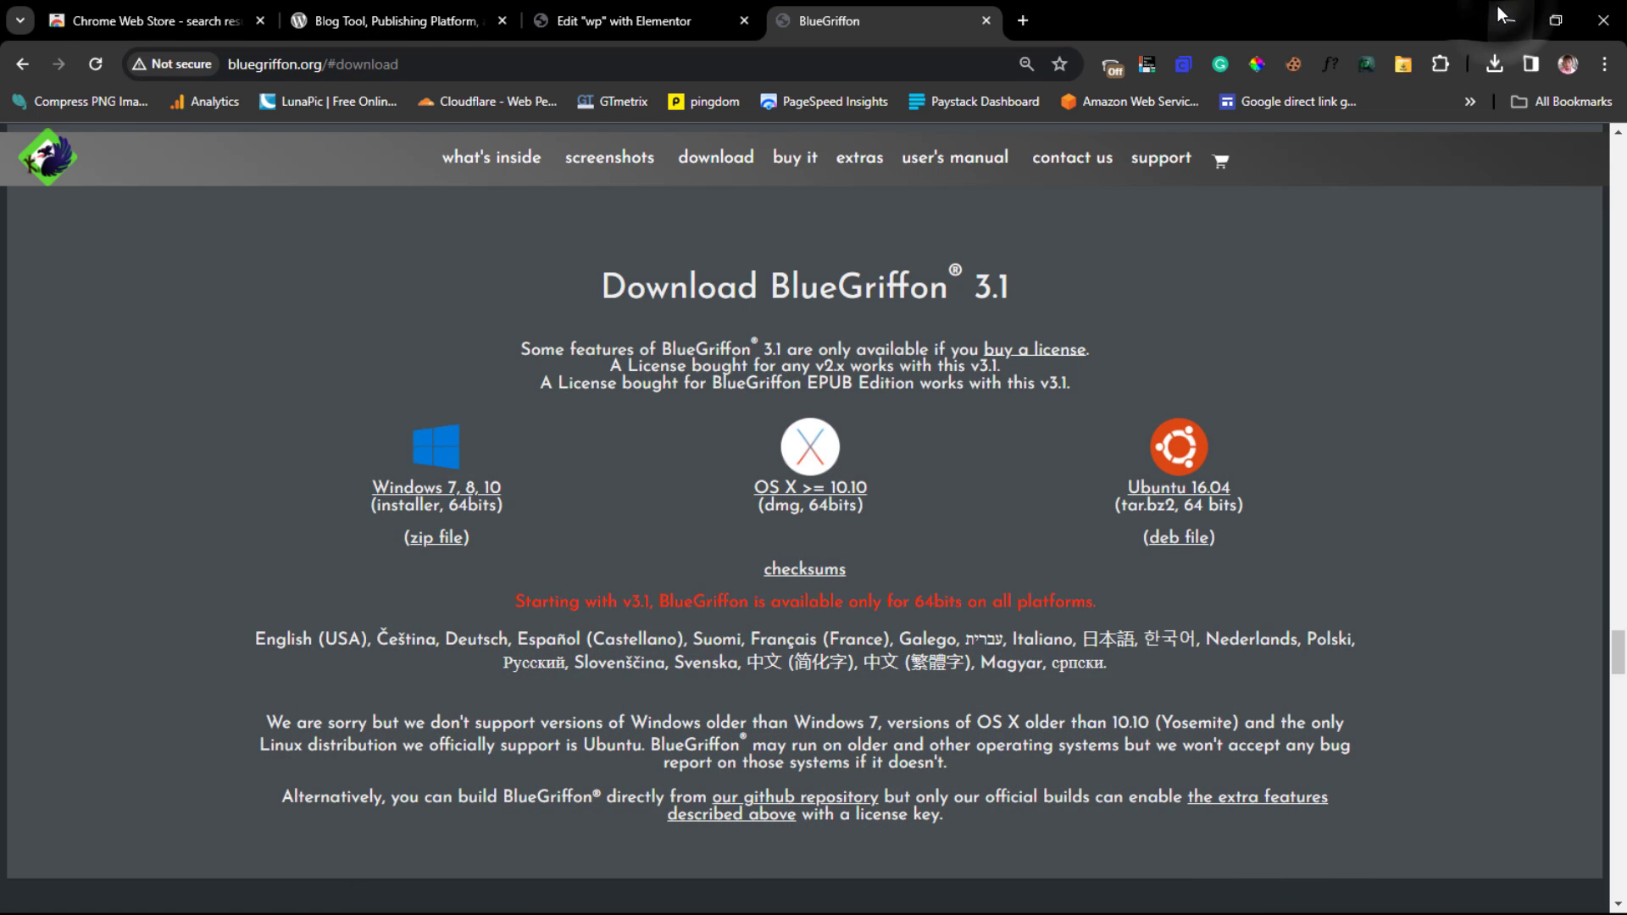
Step: Load the copied image URL in a new tab and save theme-styles.png to Downloads
click(1023, 20)
click(700, 57)
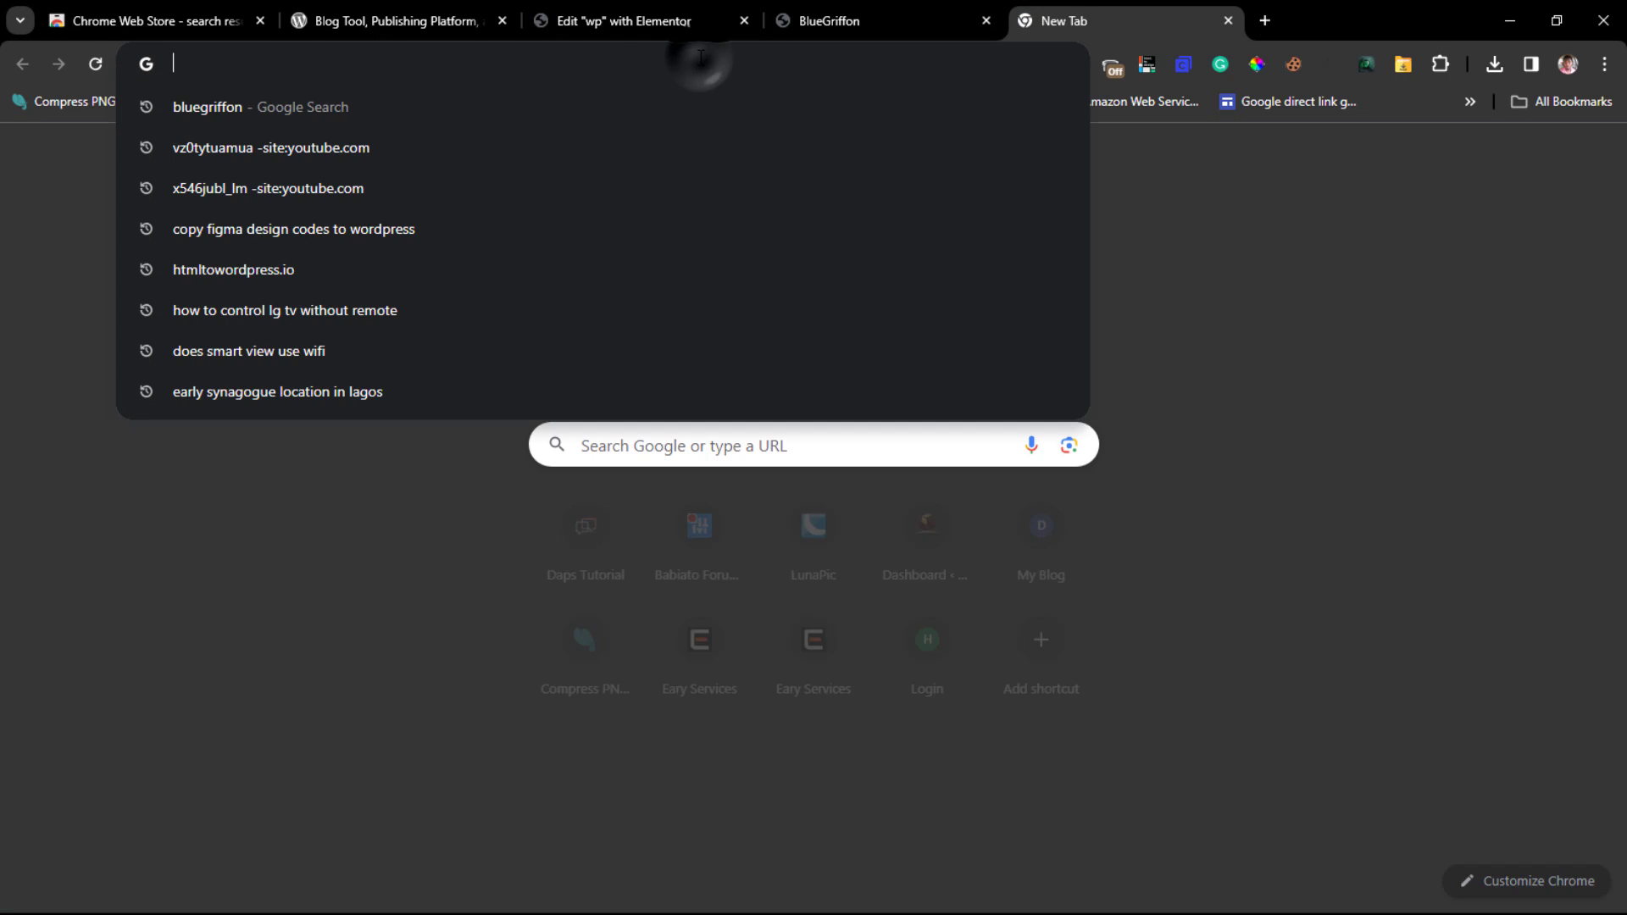
key(ctrl+v)
key(Return)
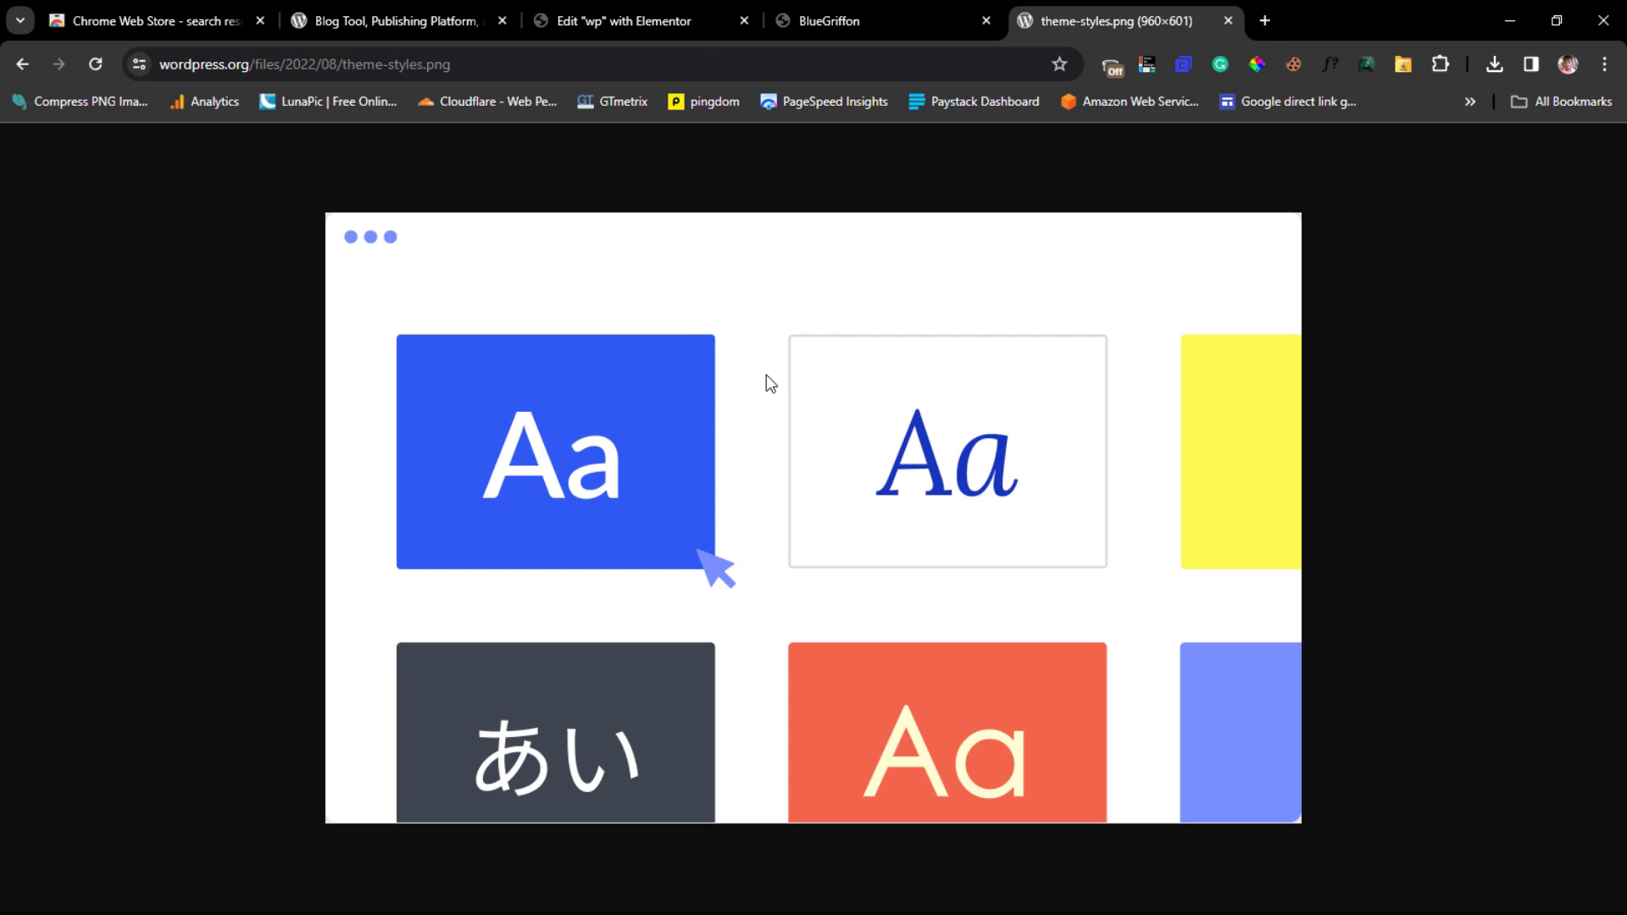
right_click(766, 375)
click(829, 427)
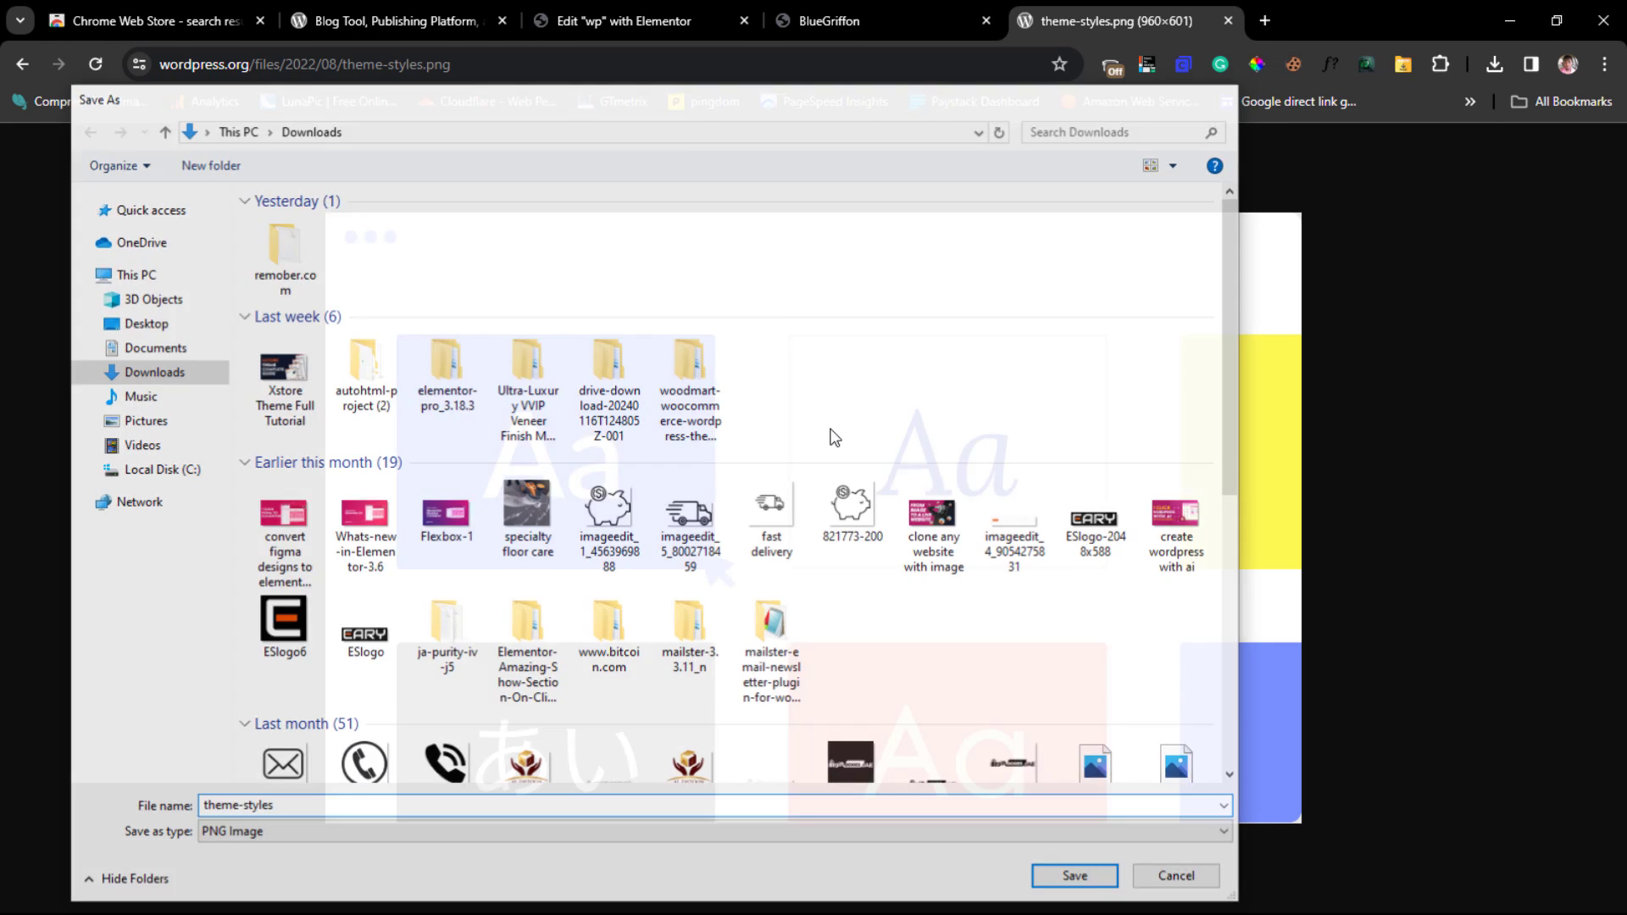
key(Return)
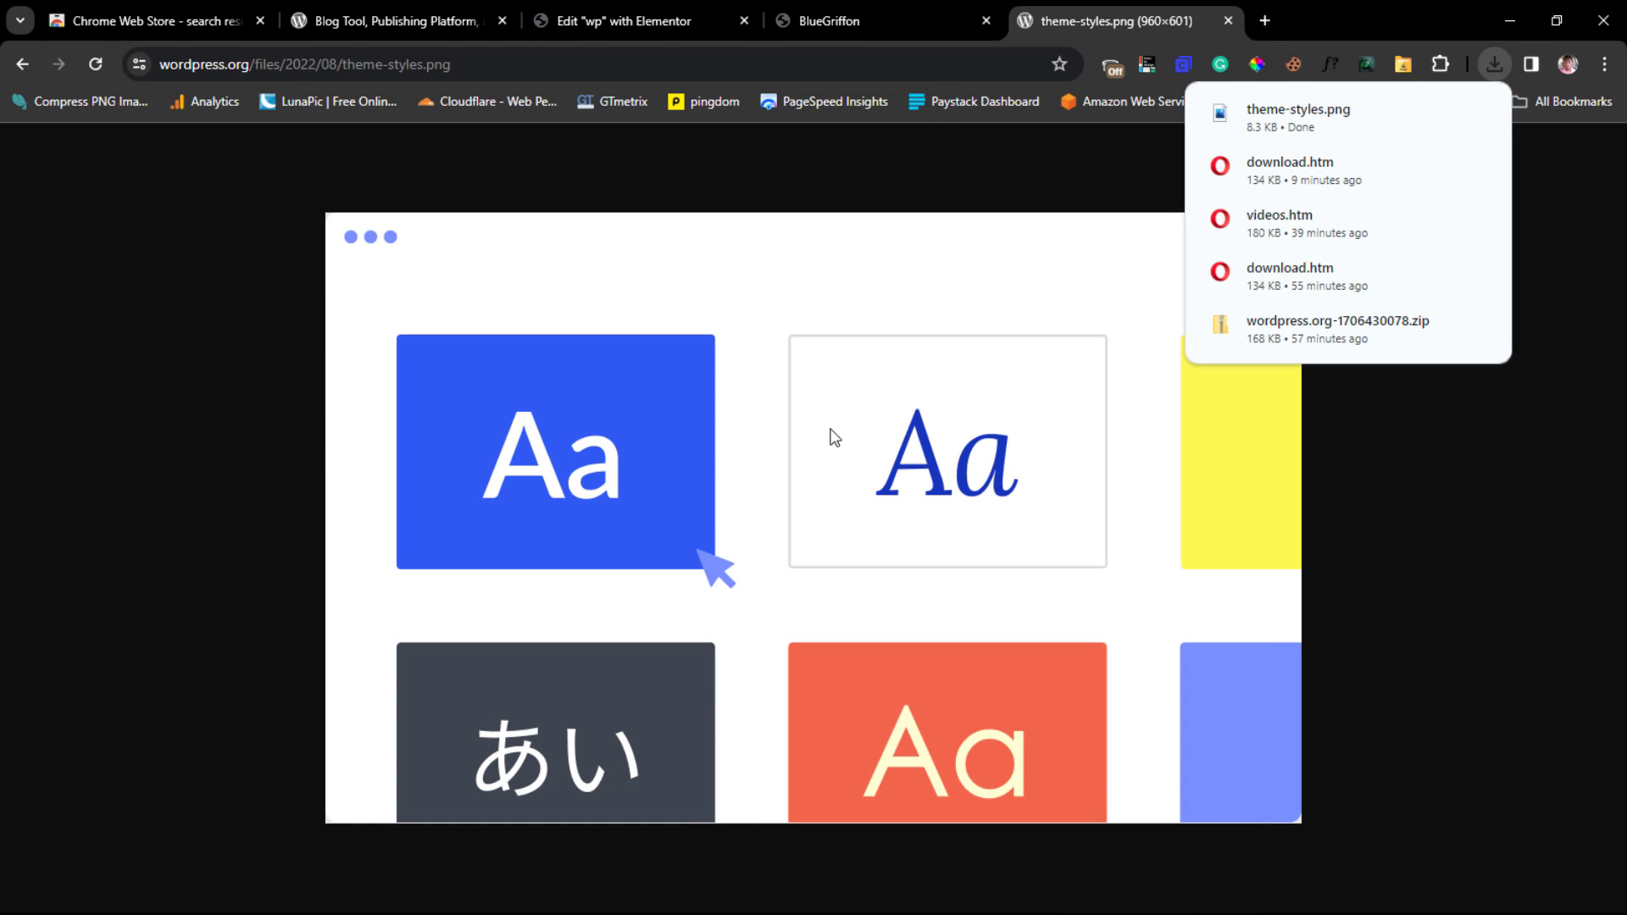
click(642, 22)
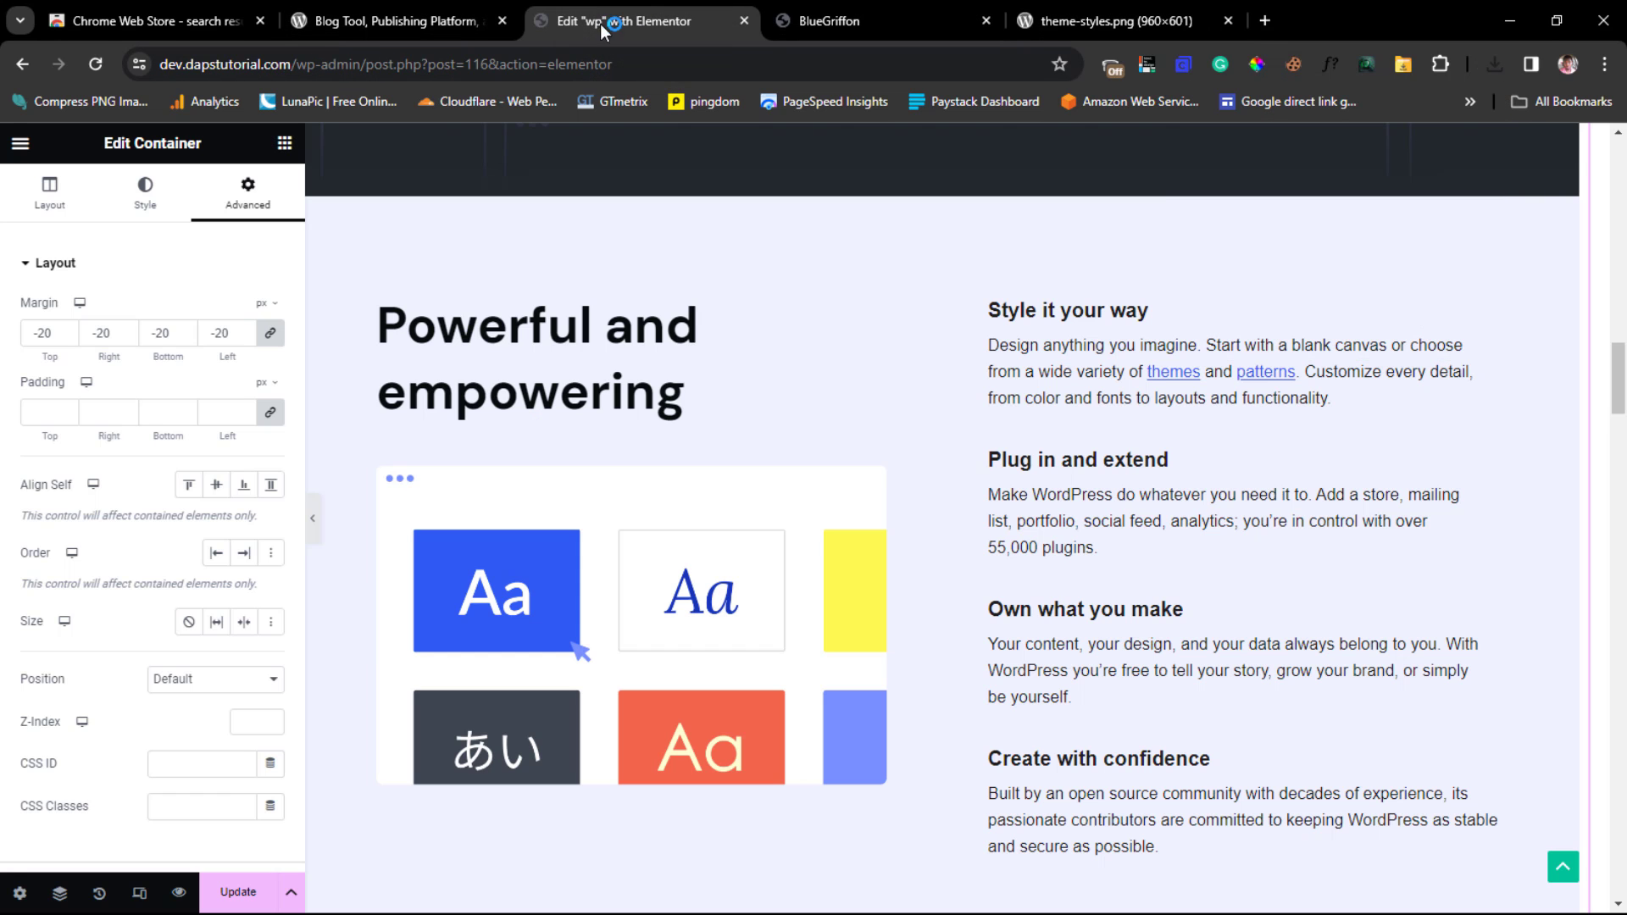
Step: Open the live site page in a new Chrome tab from Elementor's View Page menu item
click(20, 146)
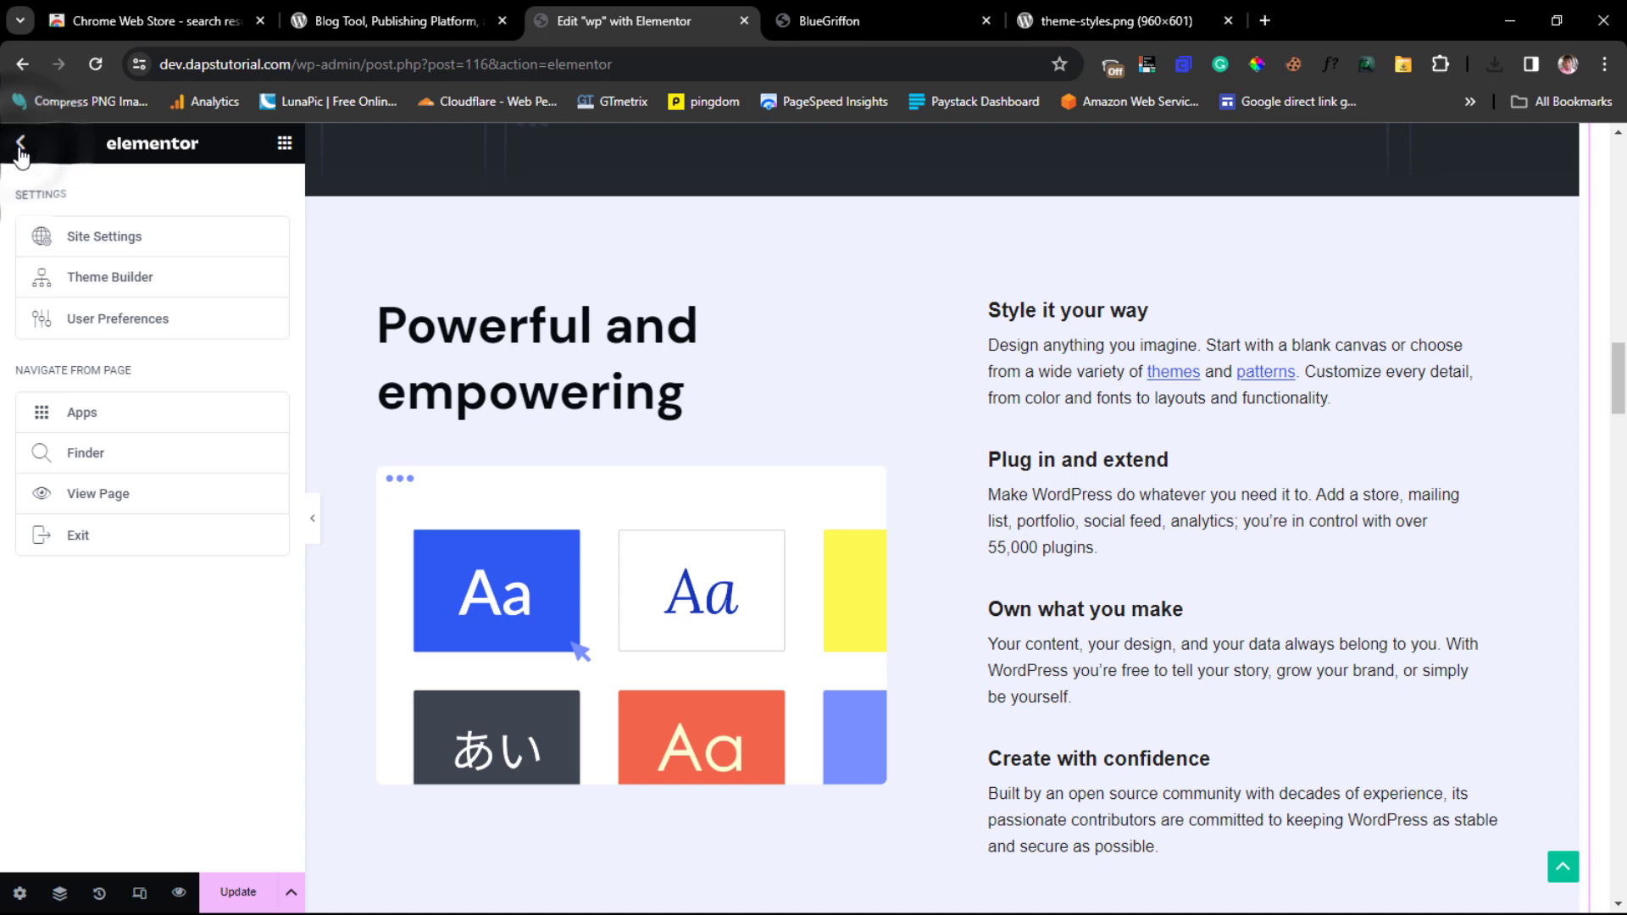
right_click(96, 493)
click(149, 519)
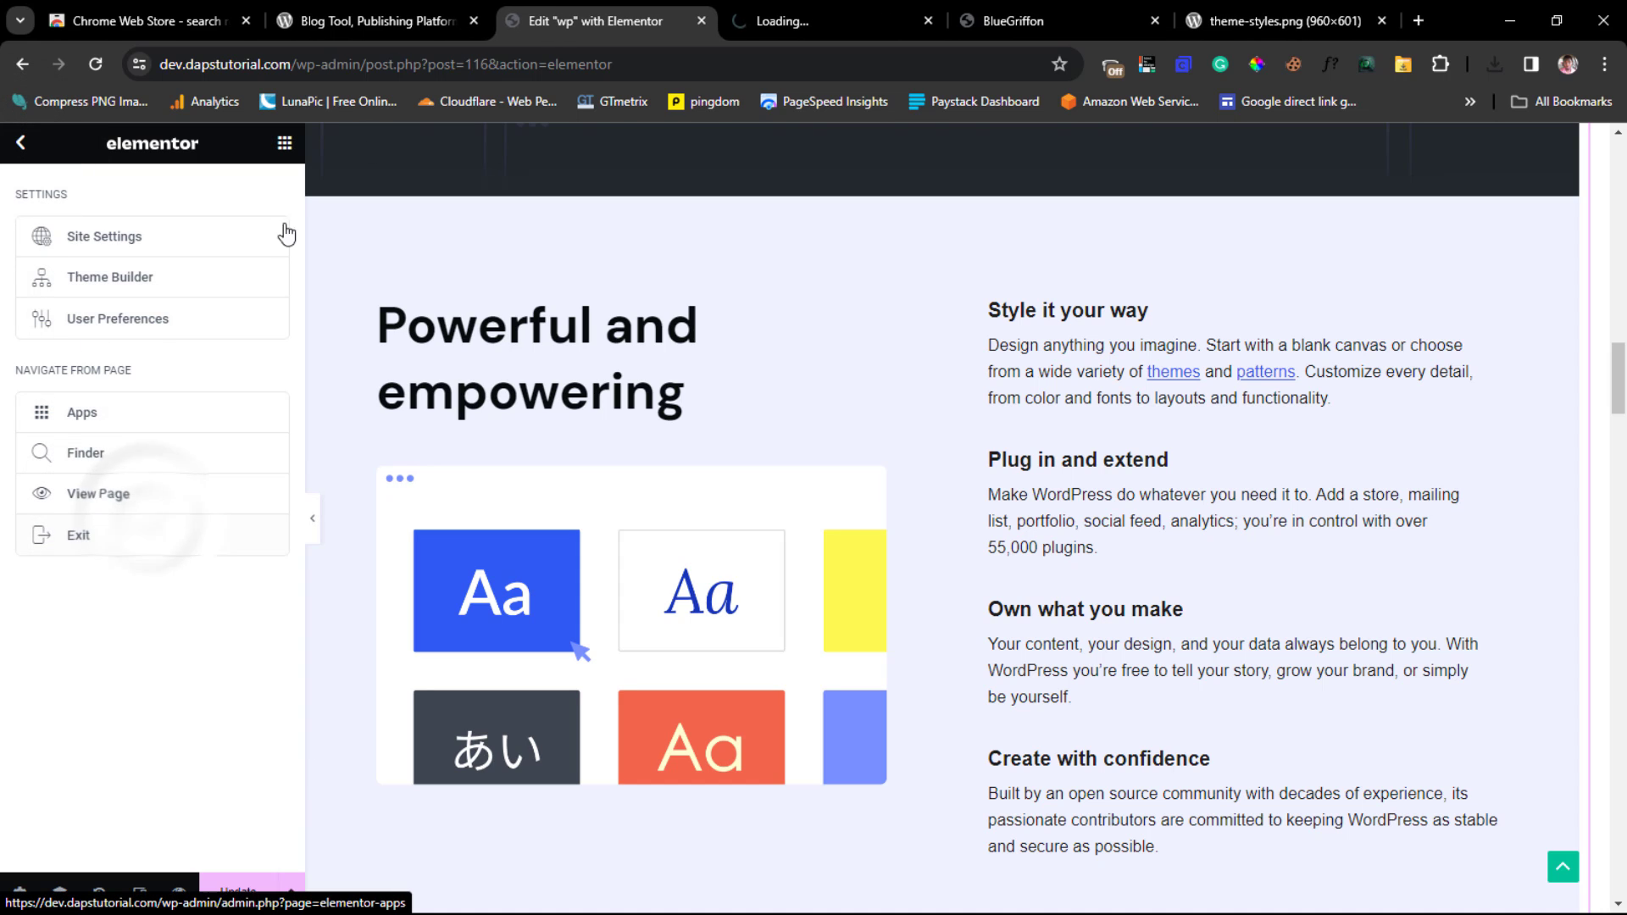
click(797, 16)
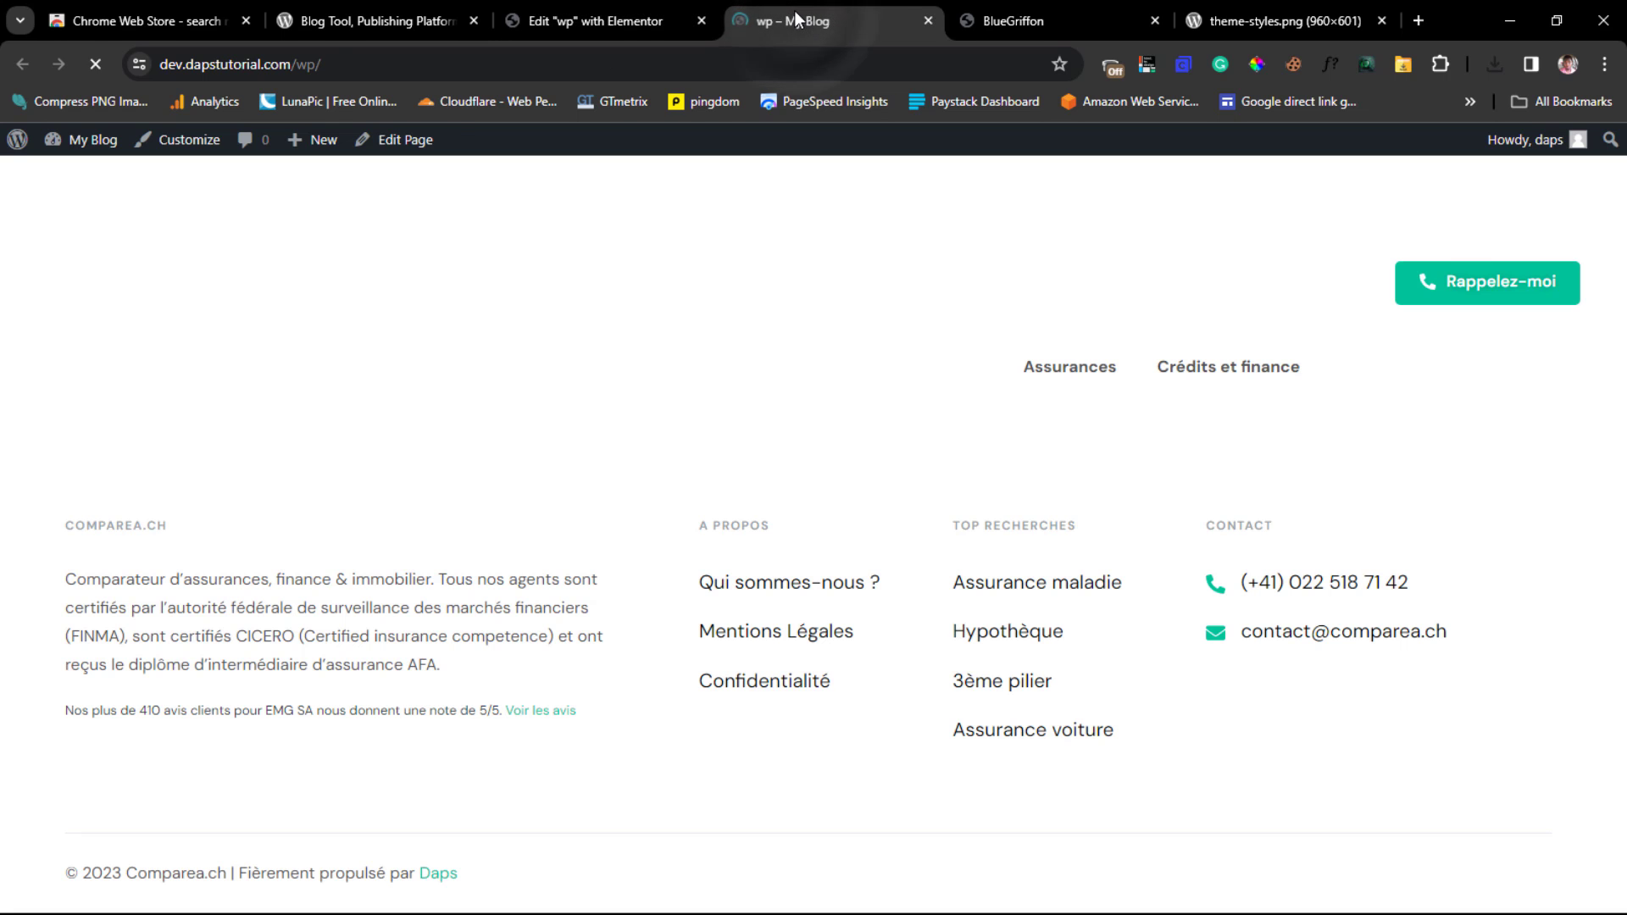
Step: Upload theme-styles.png through New > Media and copy its file URL
mouse_move(316, 151)
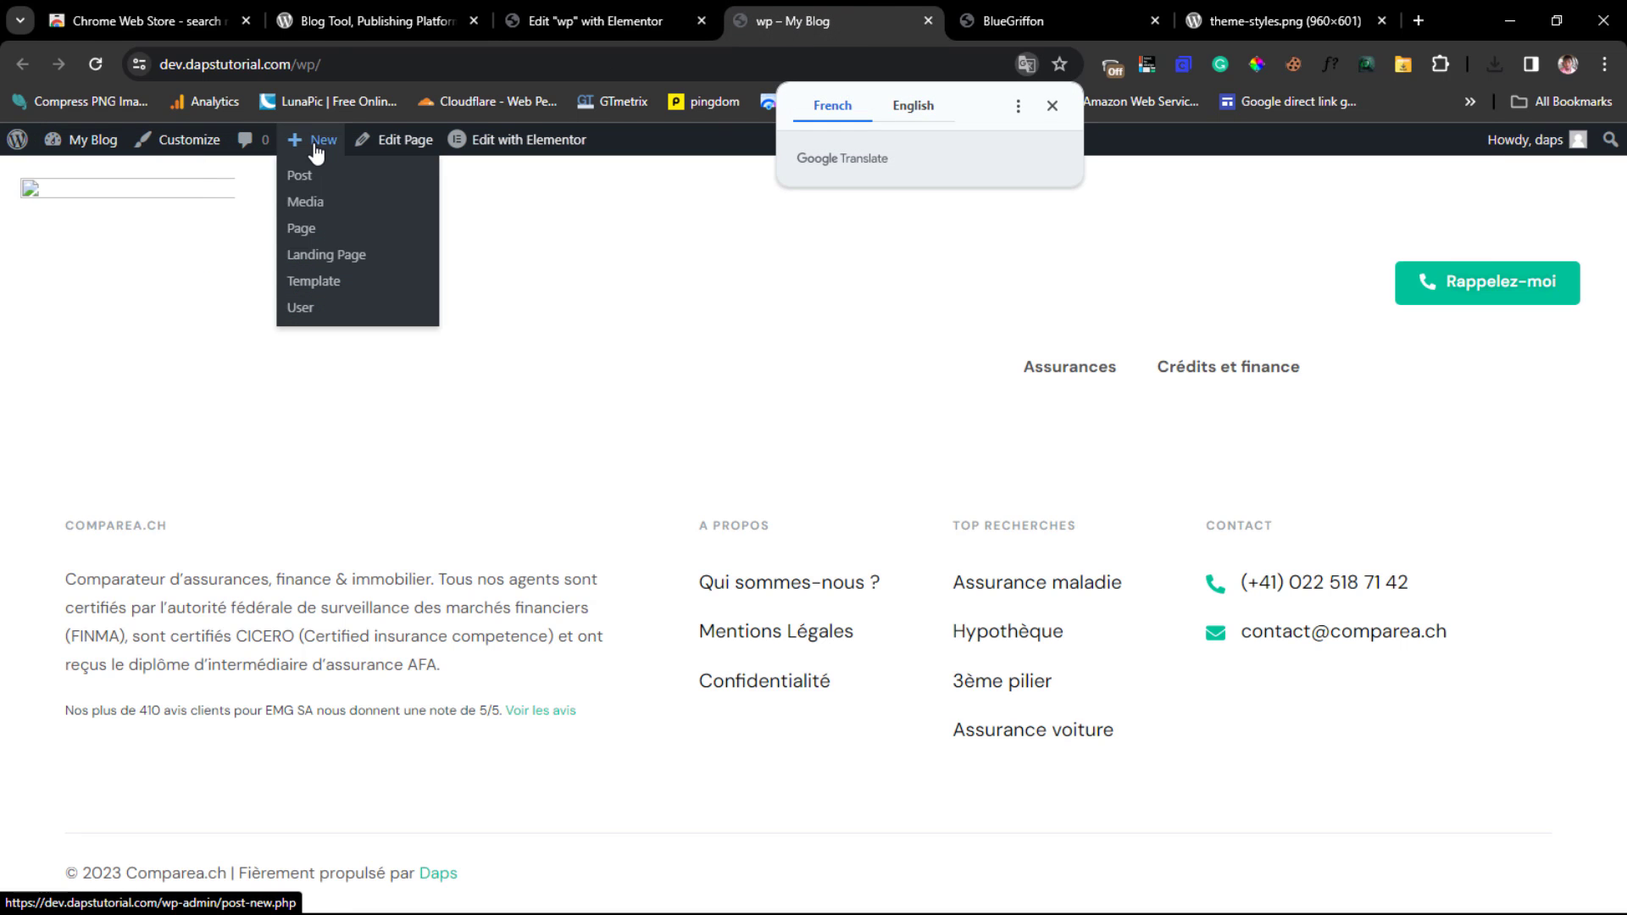
click(315, 203)
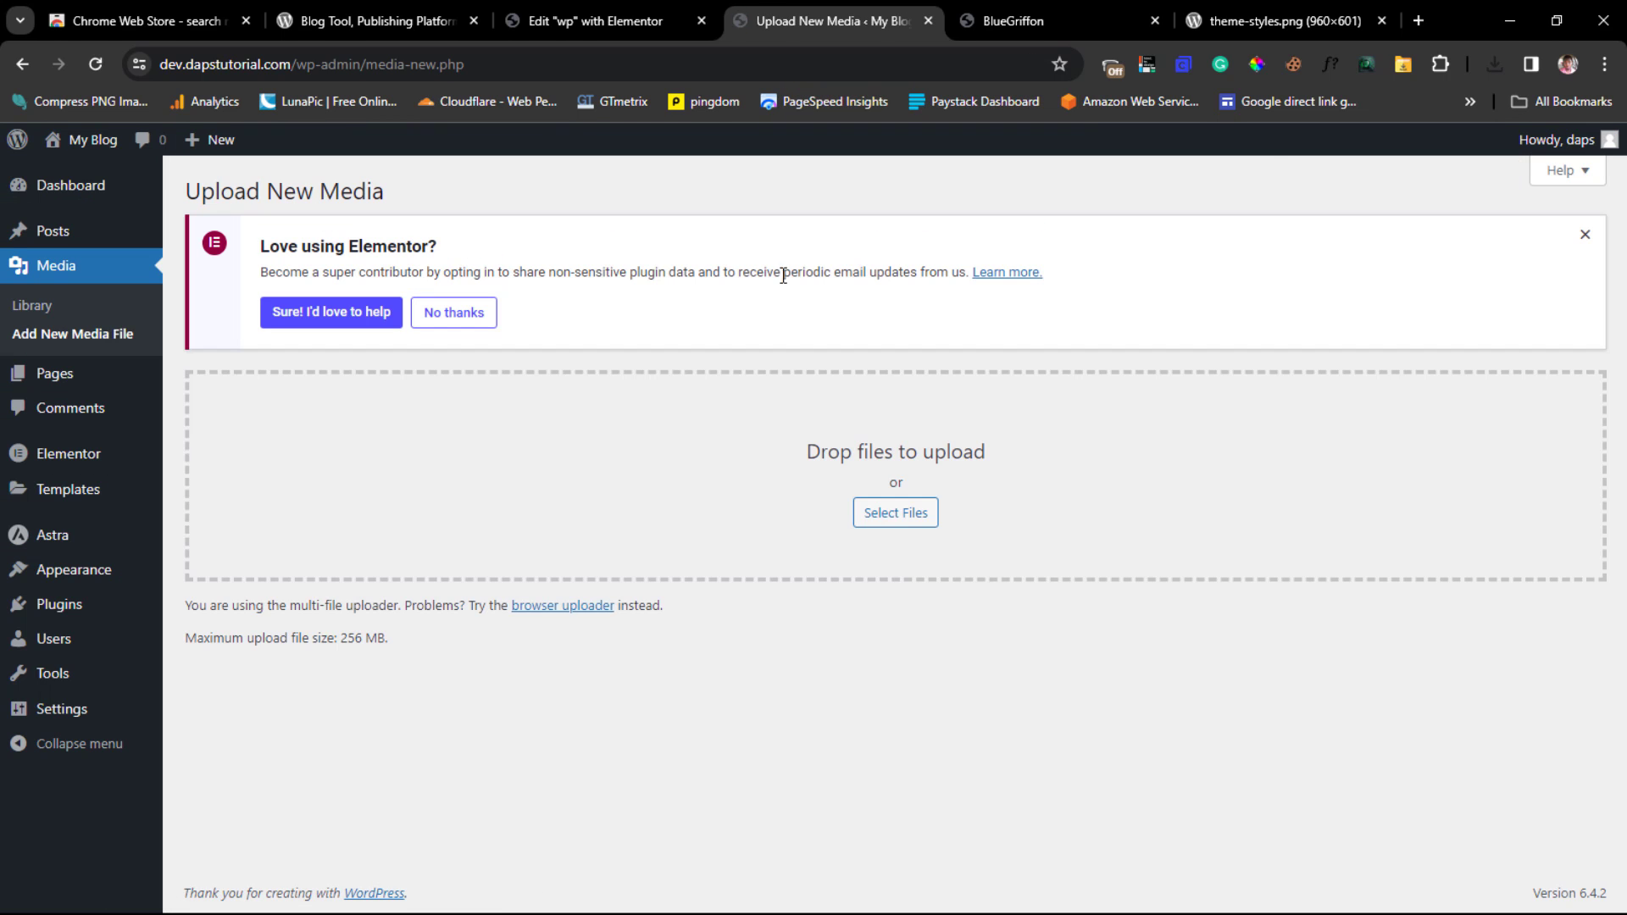
click(1495, 65)
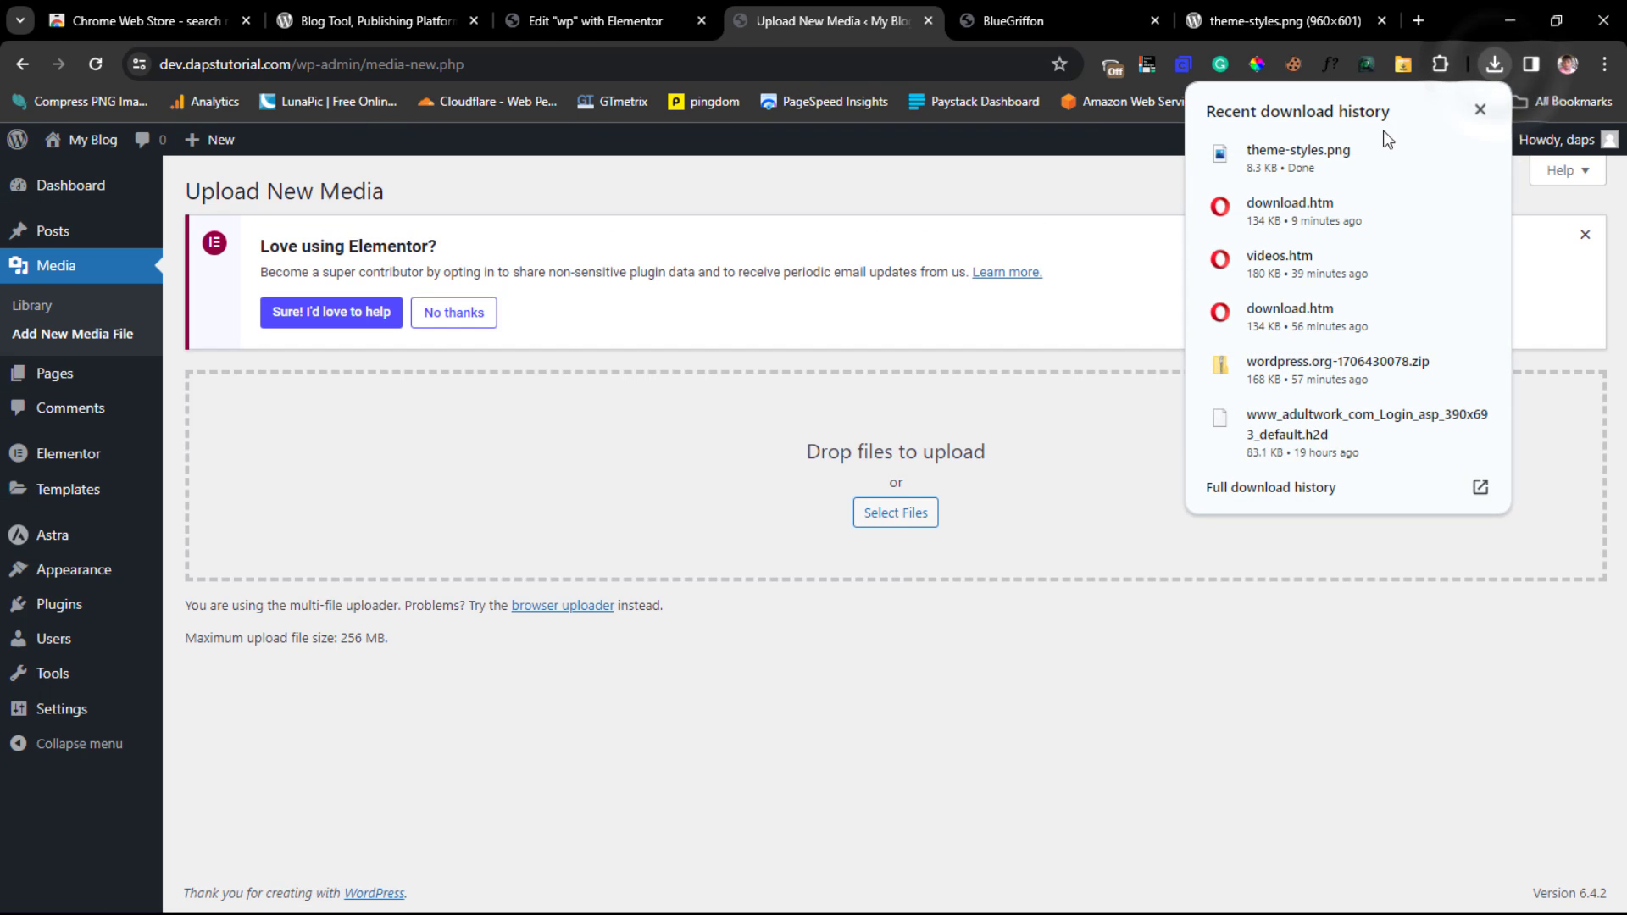
drag(1320, 142, 451, 523)
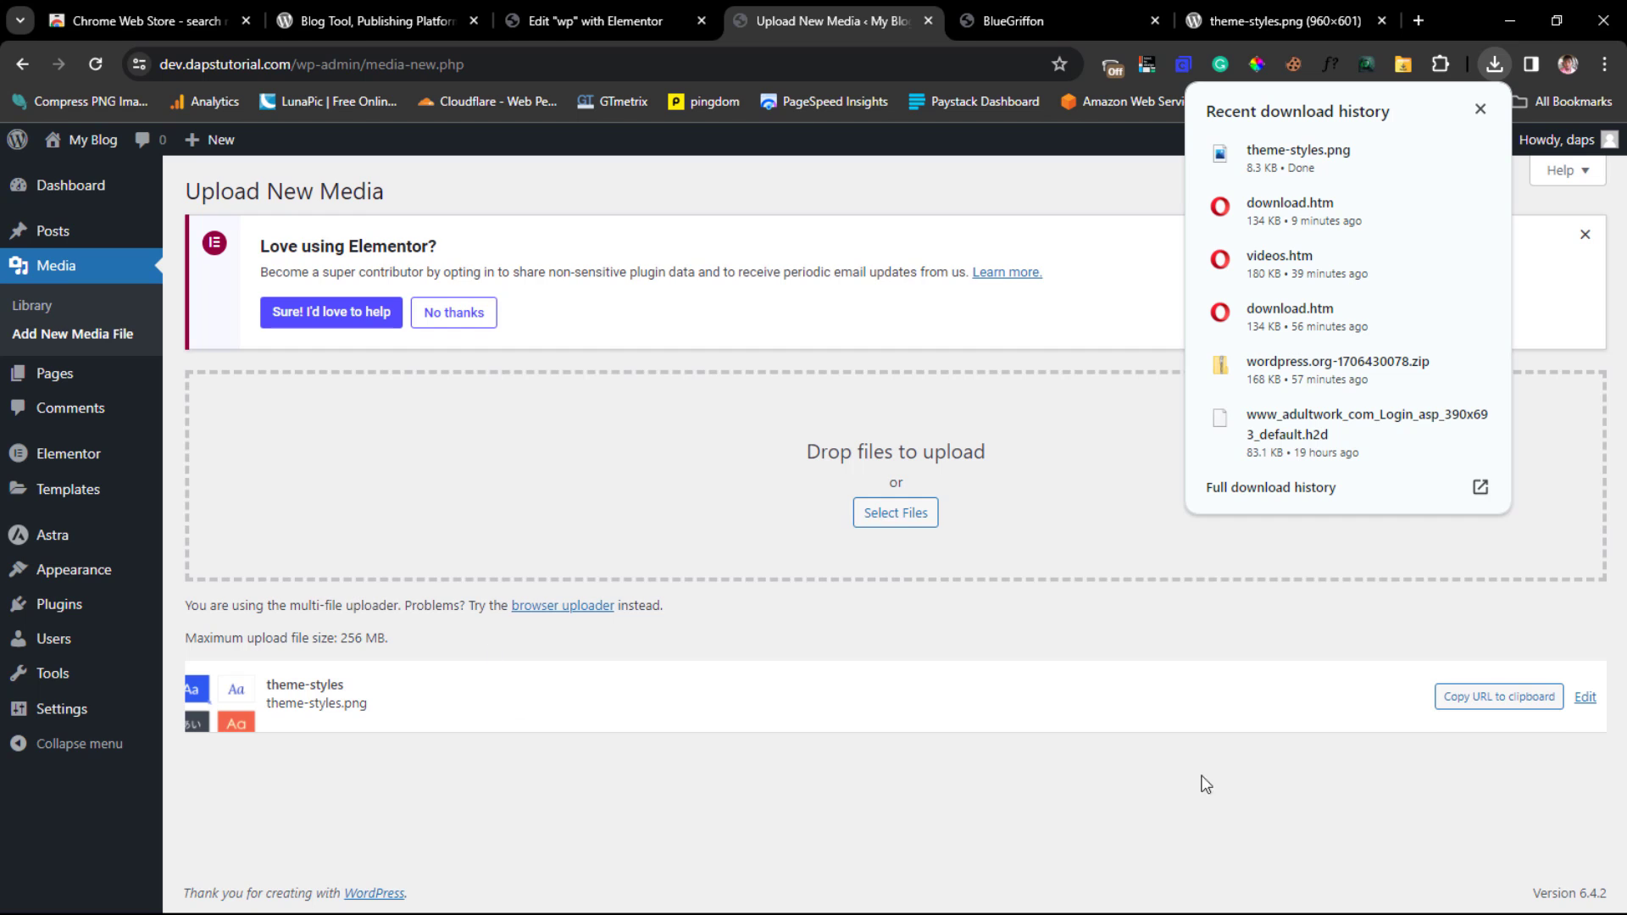
click(1508, 700)
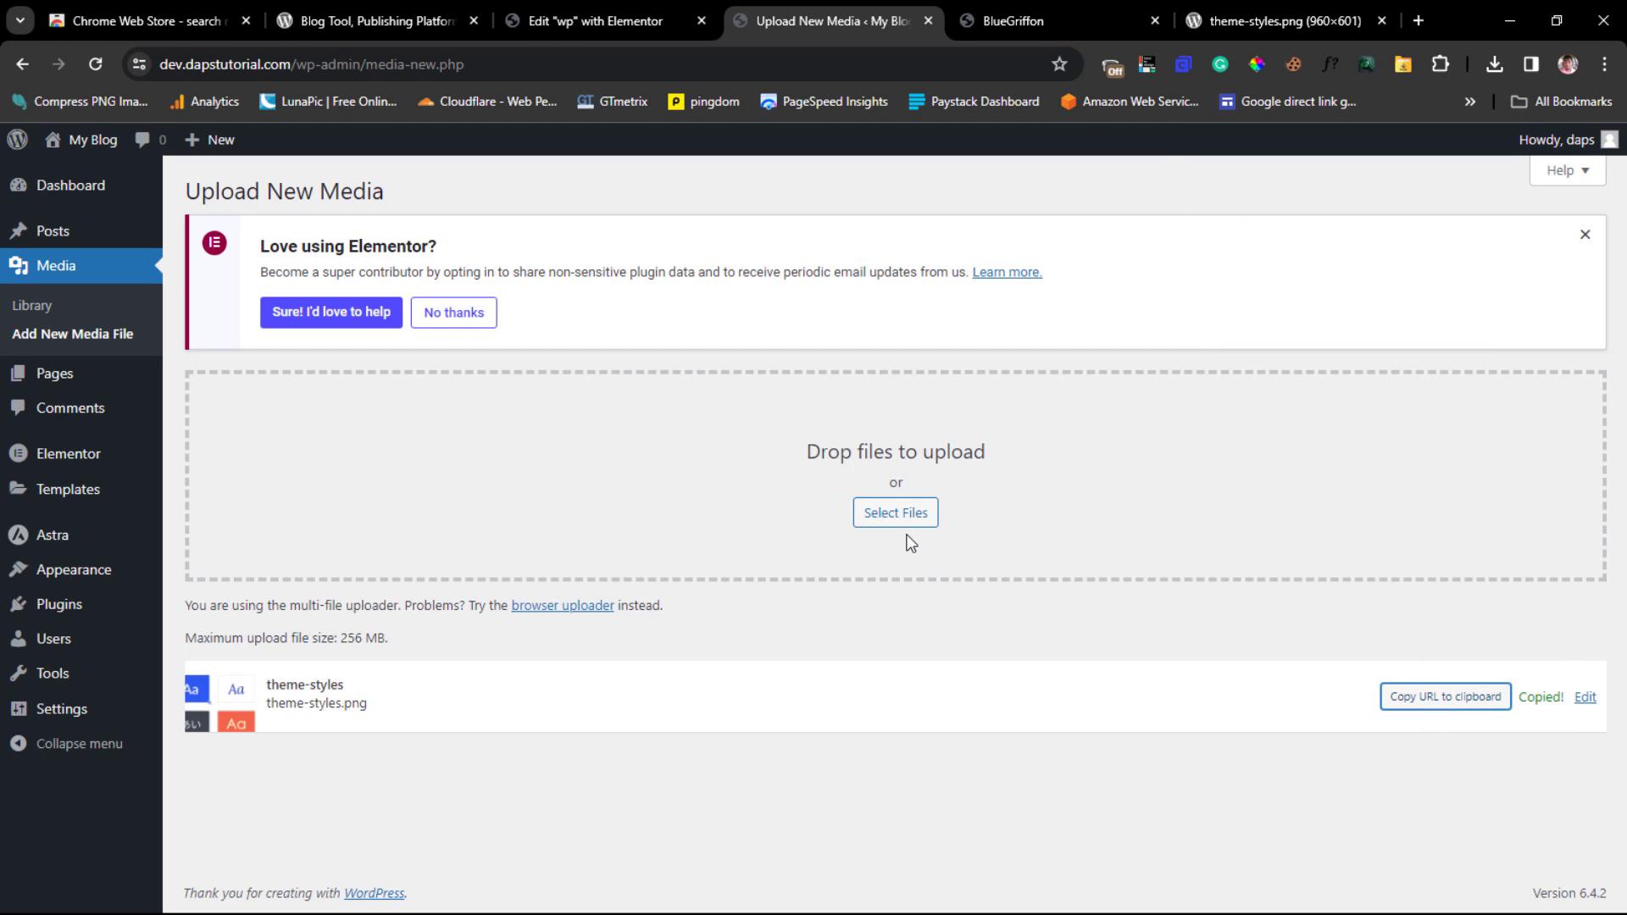
Step: Replace the illustration's image address with the uploaded theme-styles.png URL
key(alt+Tab)
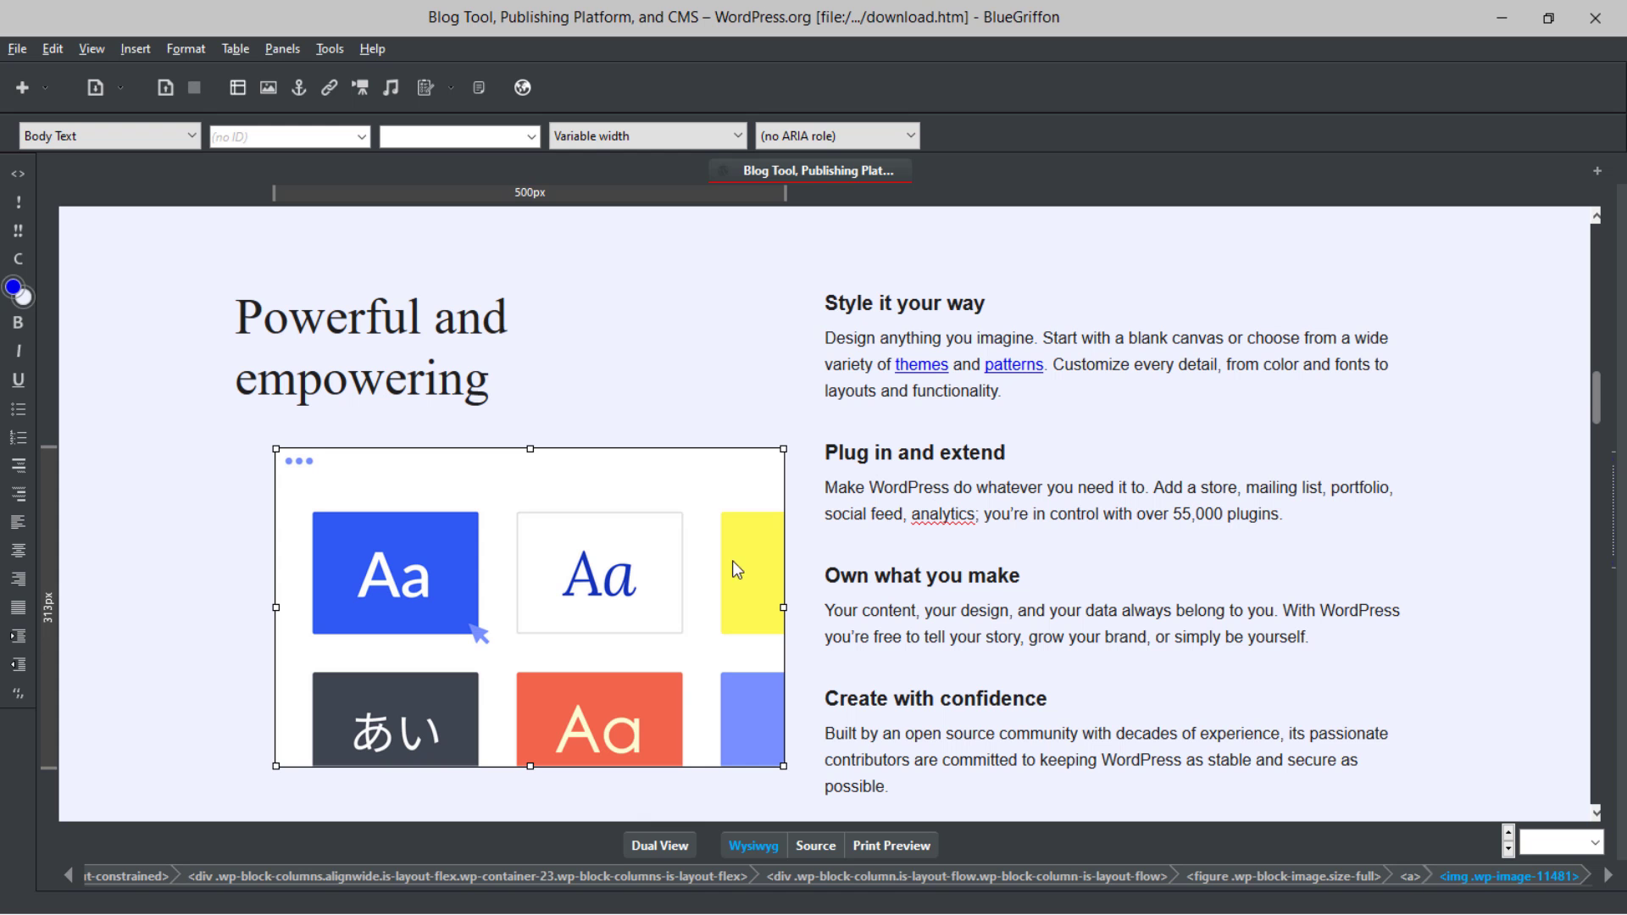
double_click(574, 604)
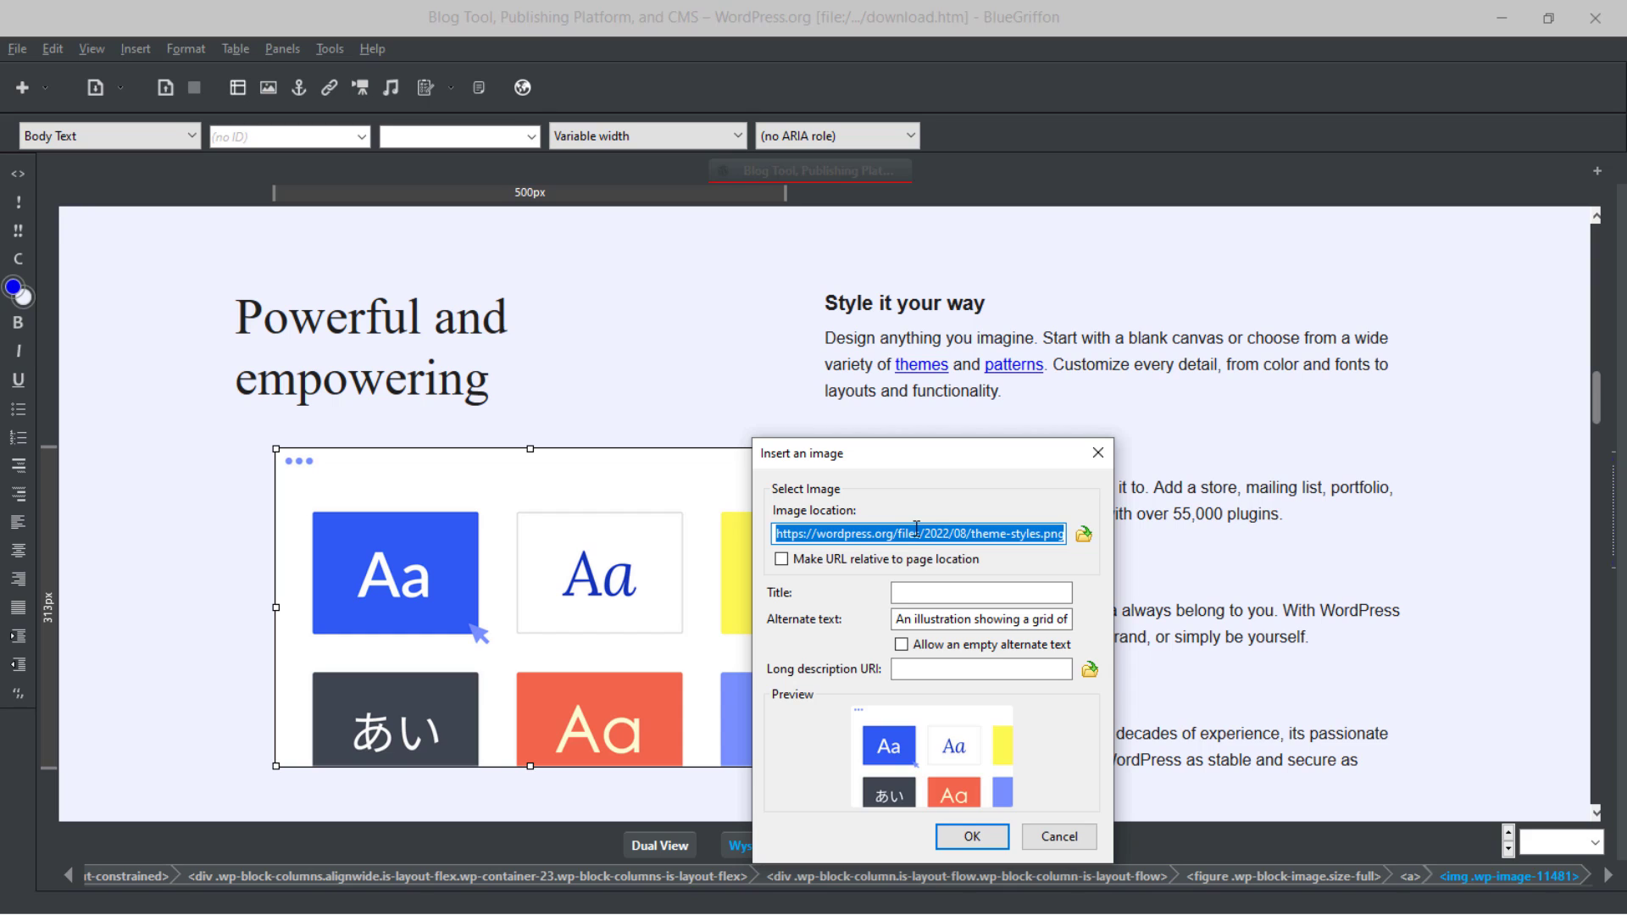
key(BackSpace)
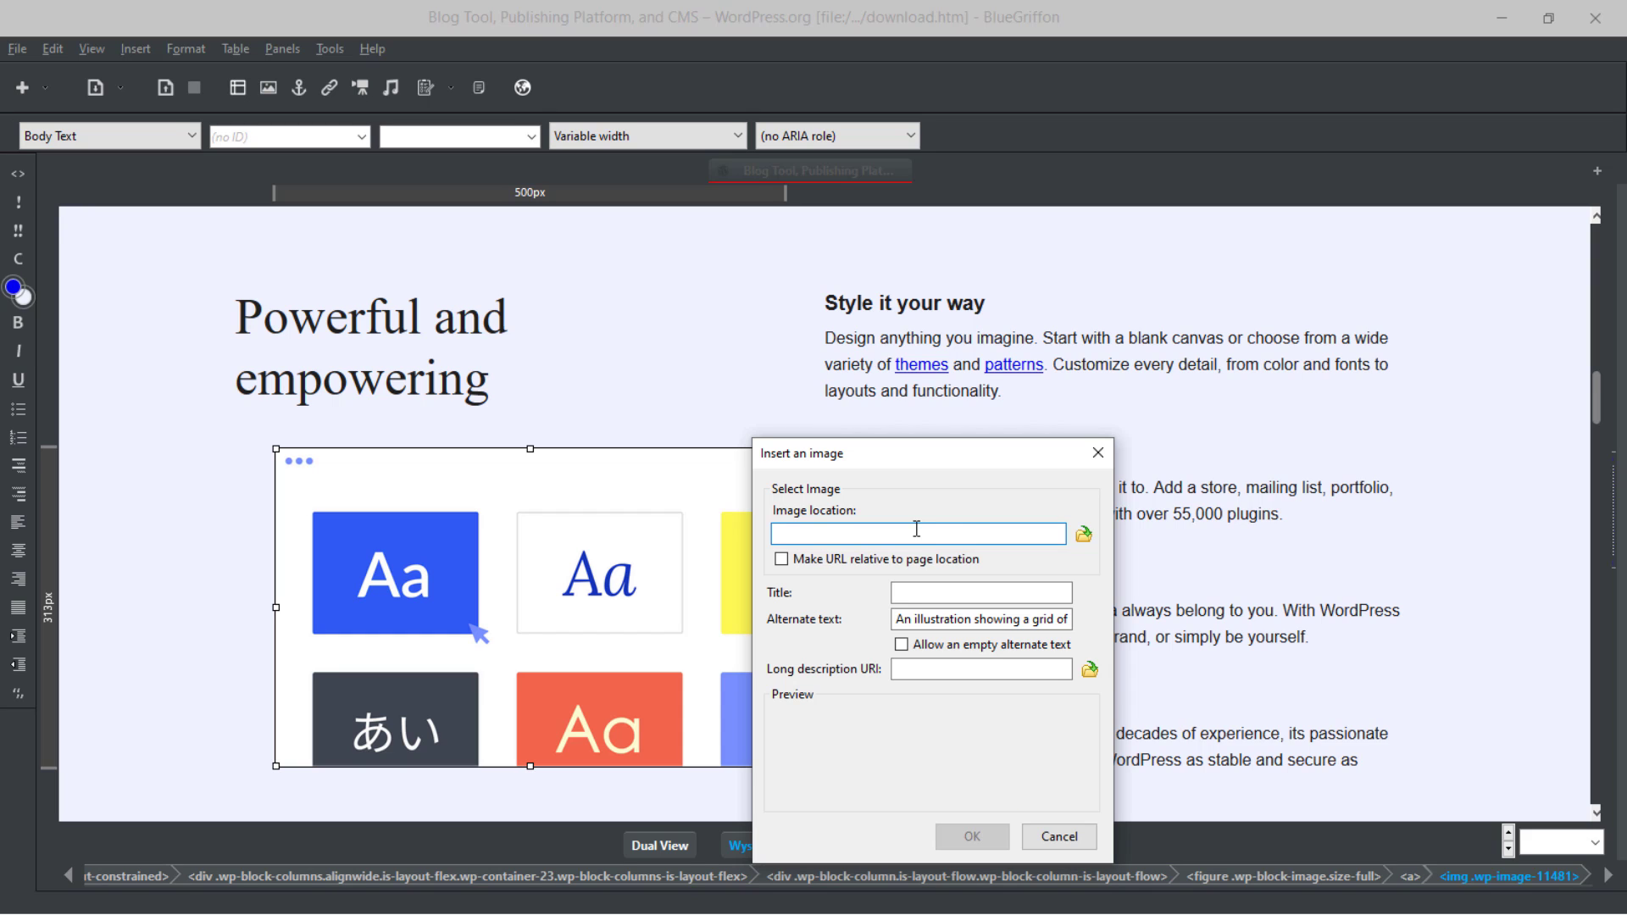
key(ctrl+v)
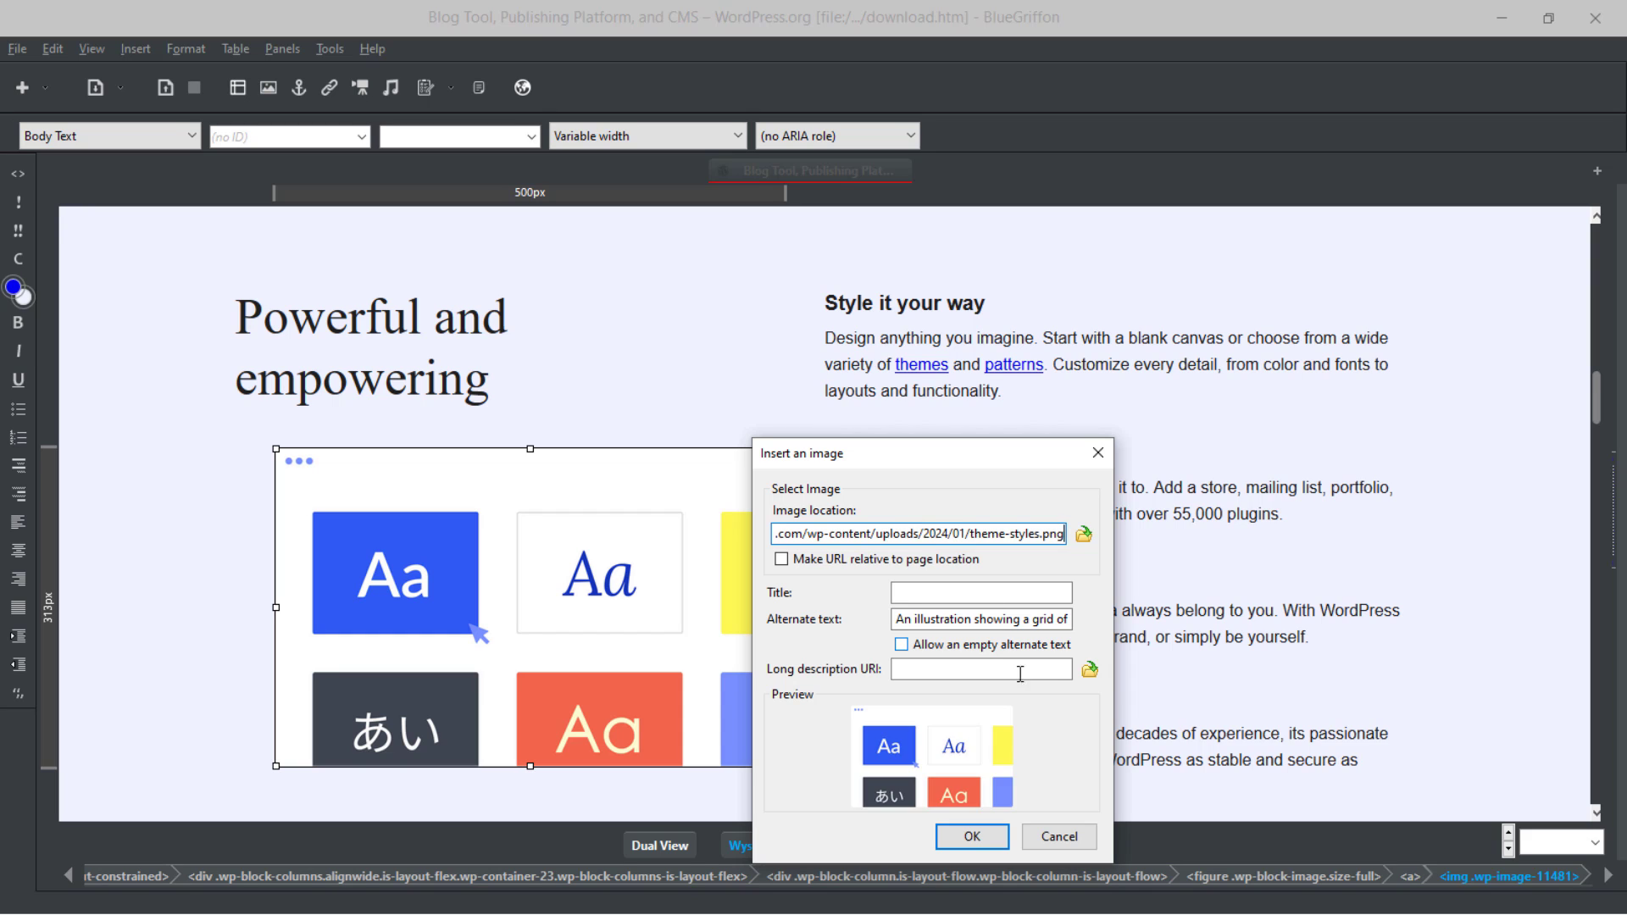
click(971, 837)
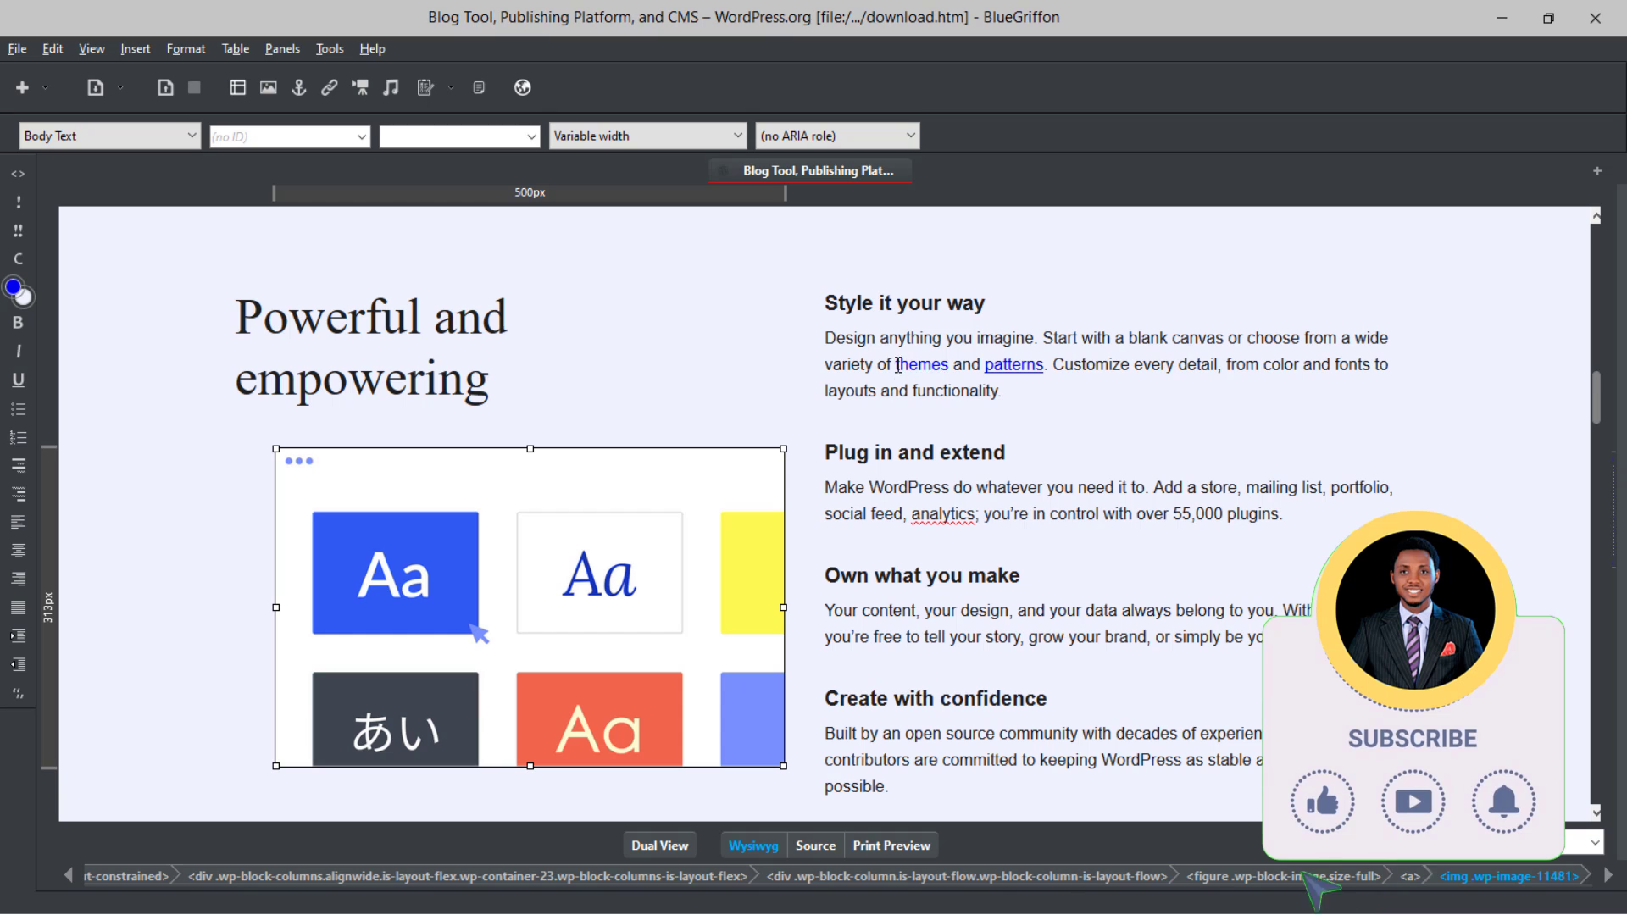
mouse_move(896, 367)
mouse_down()
mouse_move(953, 368)
mouse_move(925, 366)
mouse_up()
key(ctrl+l)
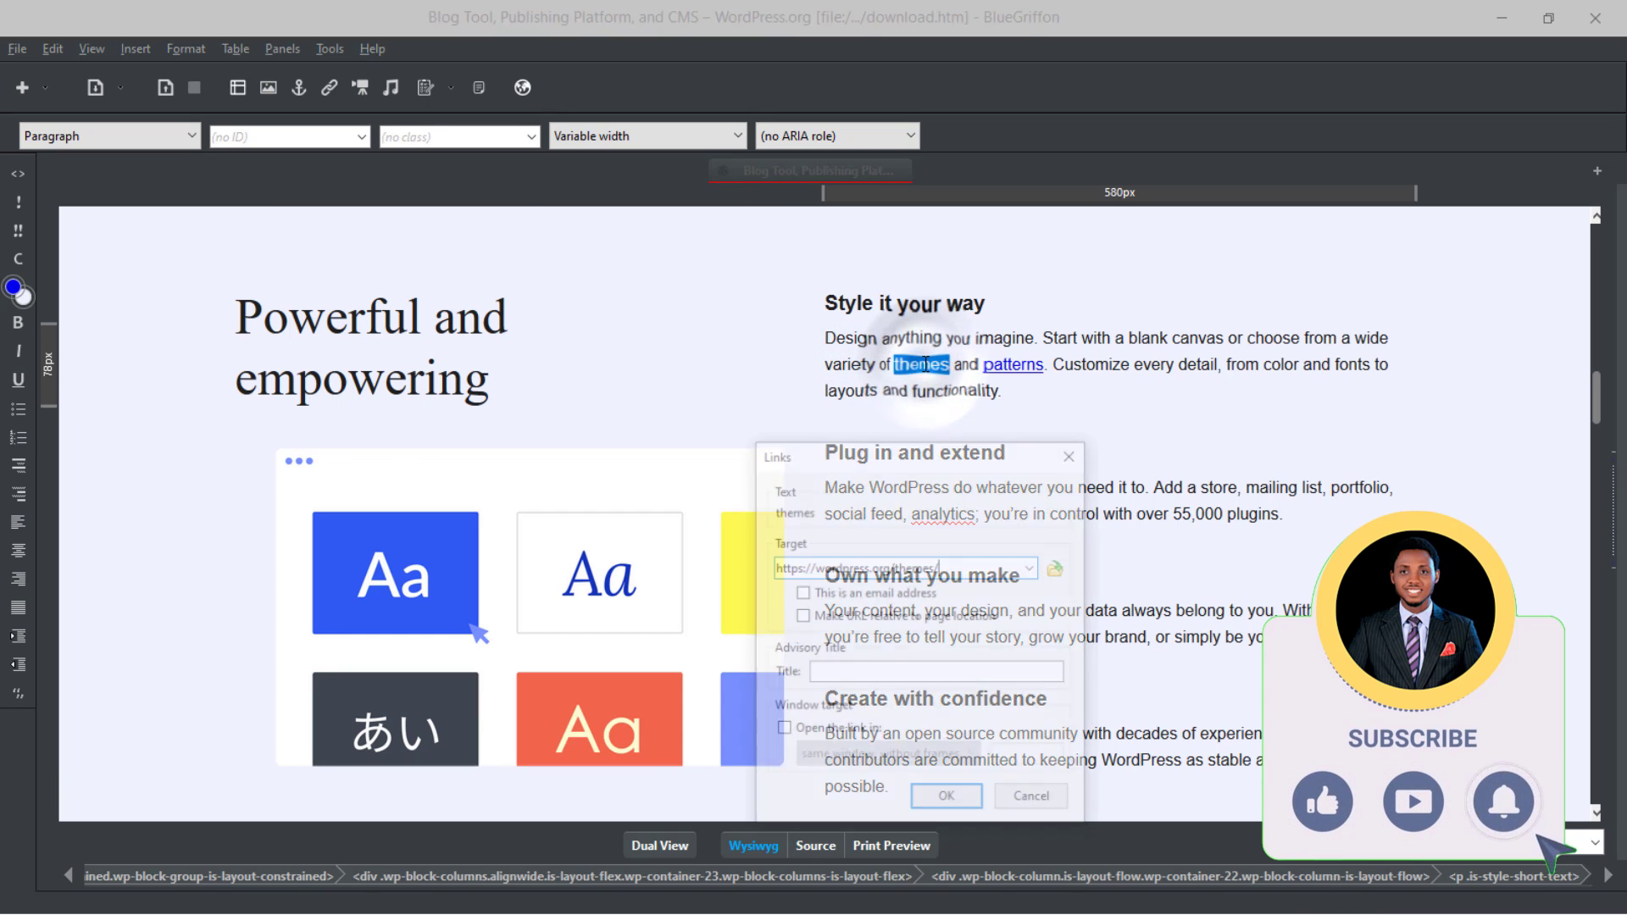
text(https://wordpress.org/themes/)
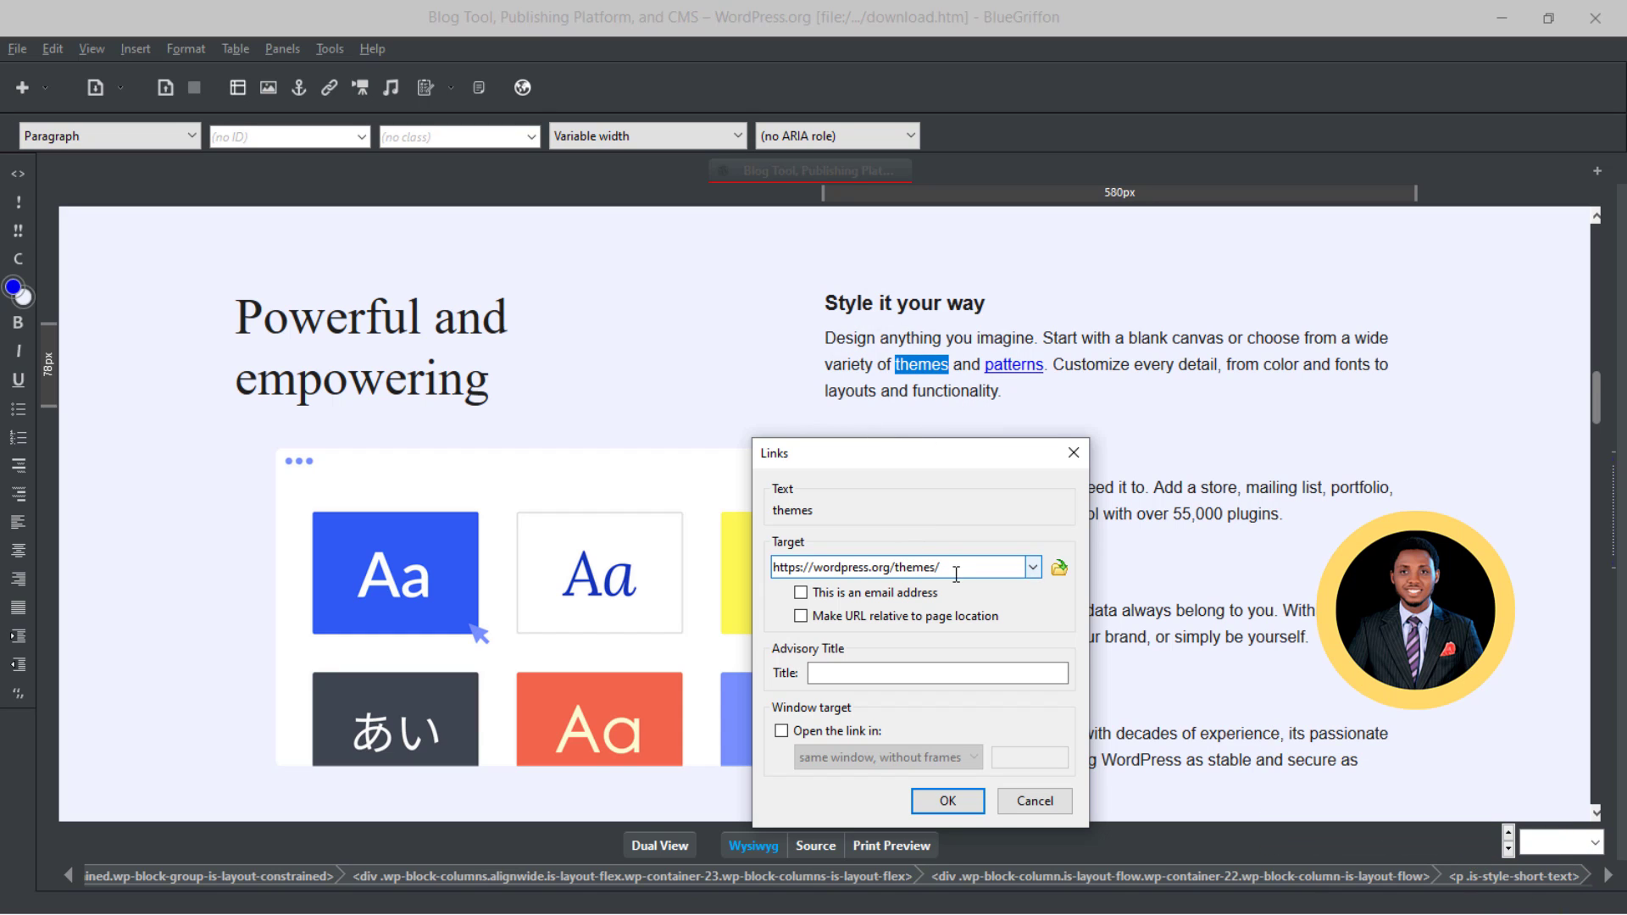
drag(956, 572, 793, 576)
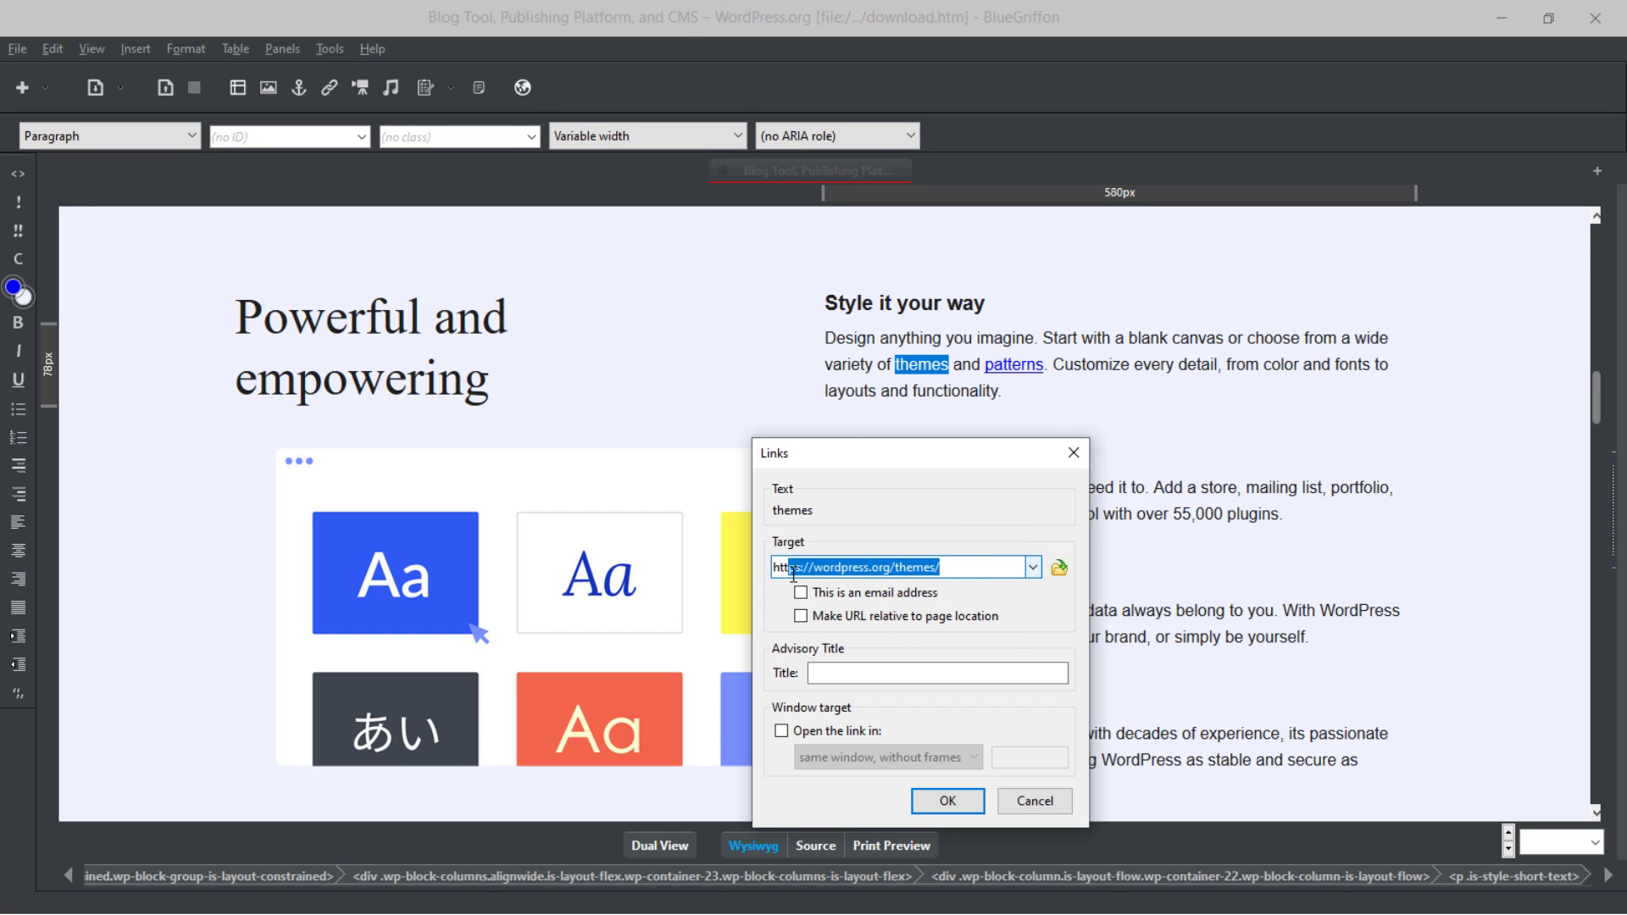
Step: Close the link dialog, scroll down and inspect the State of the Word banner image properties
click(1072, 455)
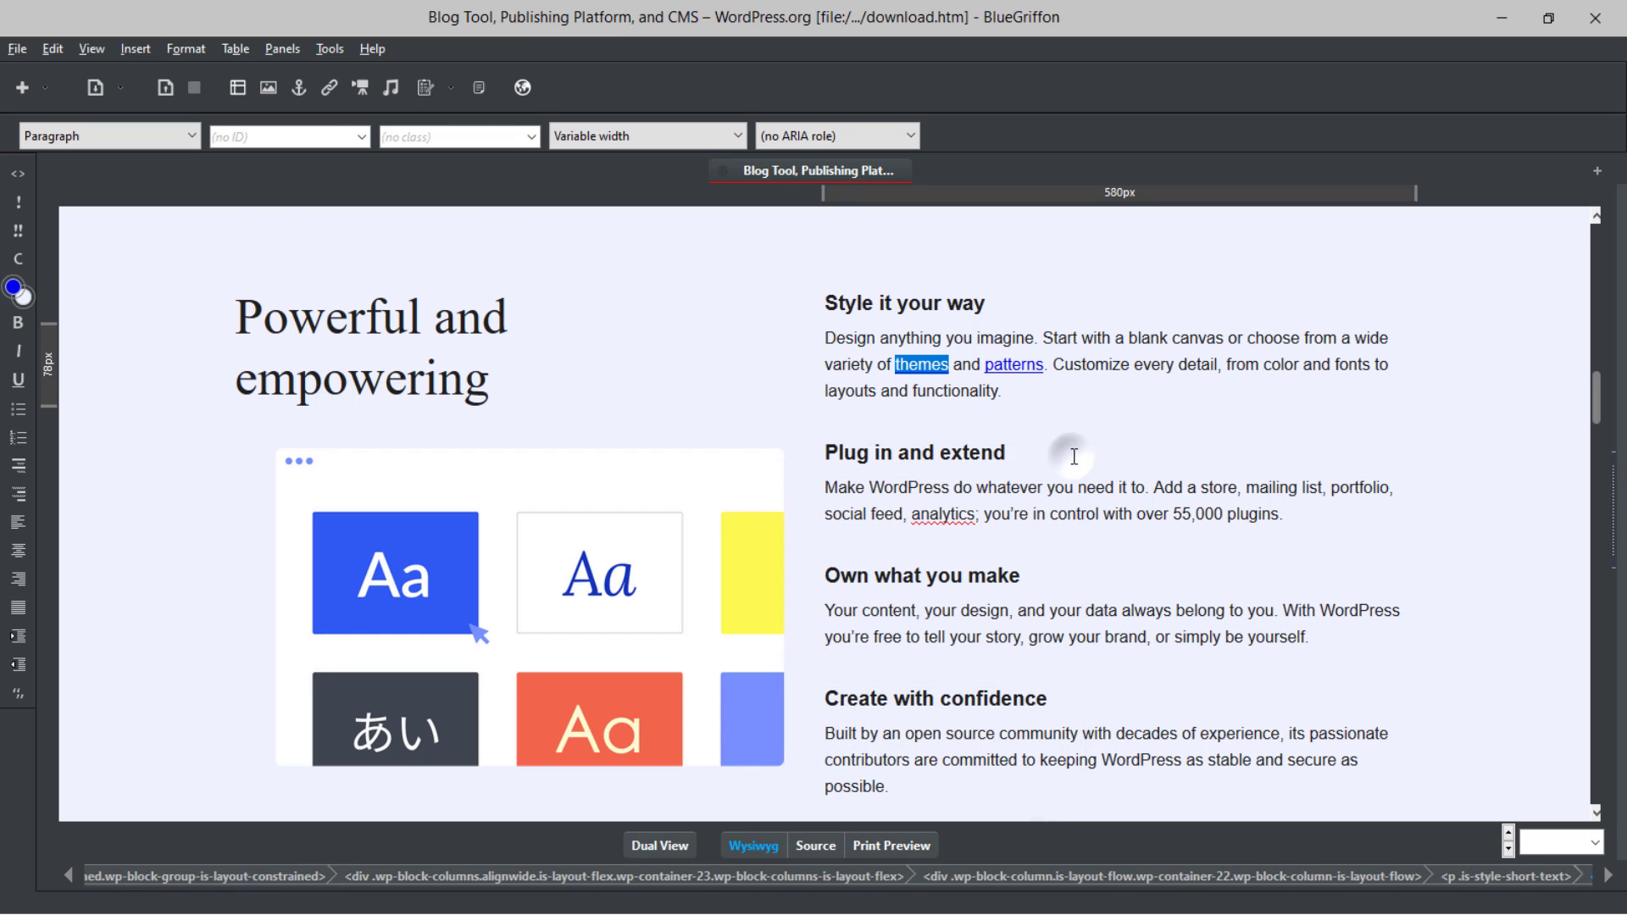
scroll(1295, 413, down, 2)
scroll(1295, 413, down, 5)
scroll(1293, 412, down, 8)
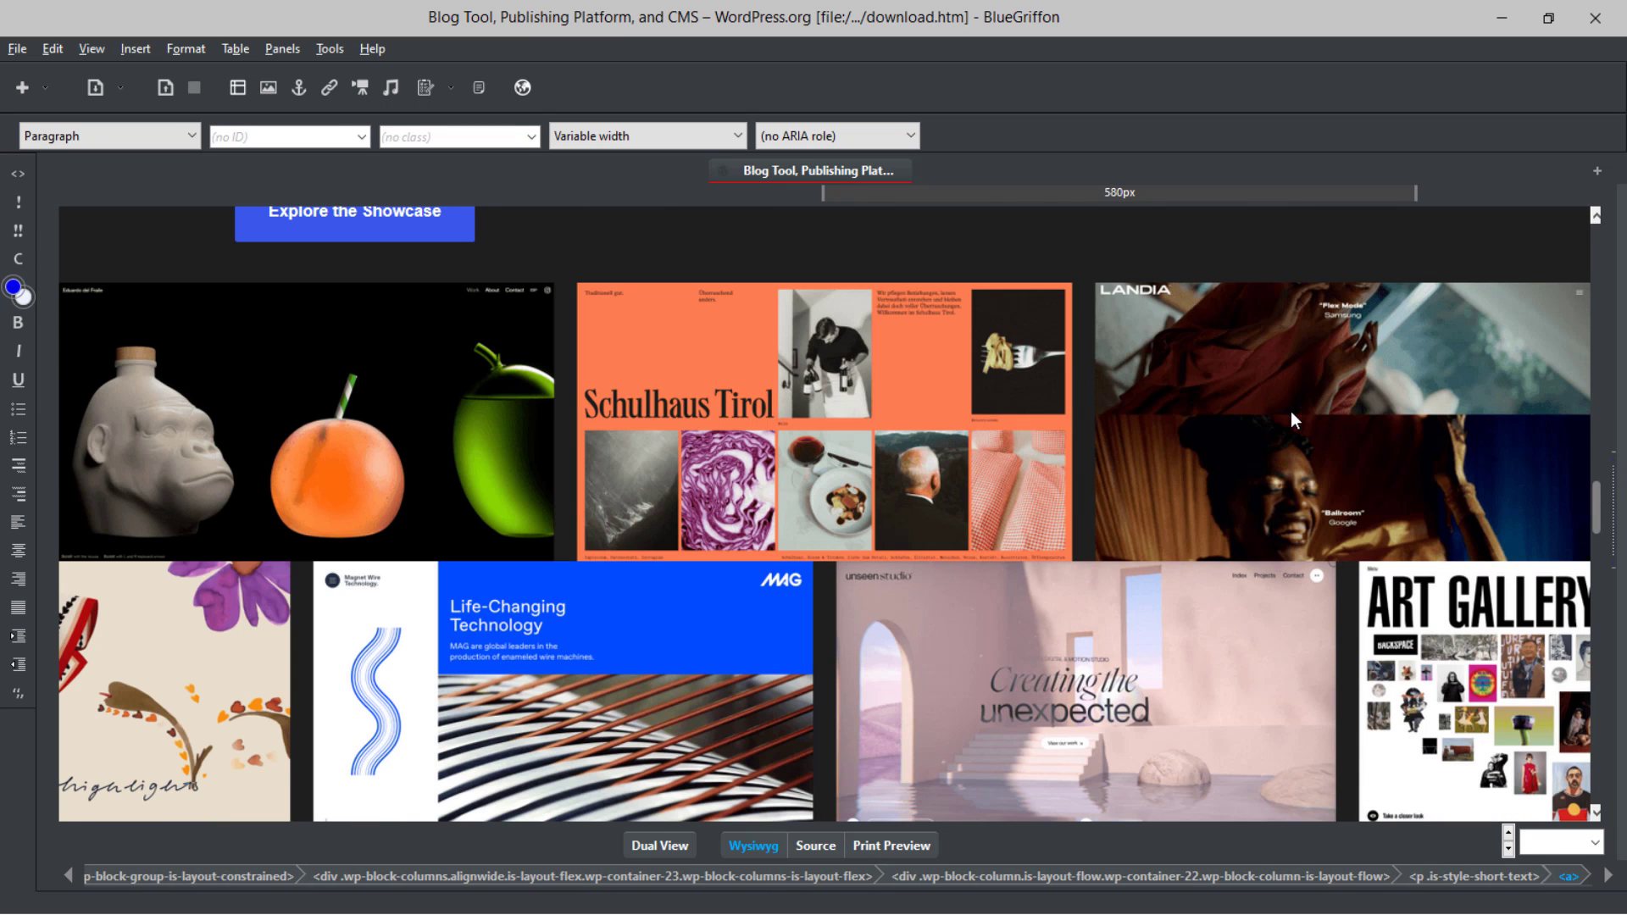
scroll(857, 425, down, 8)
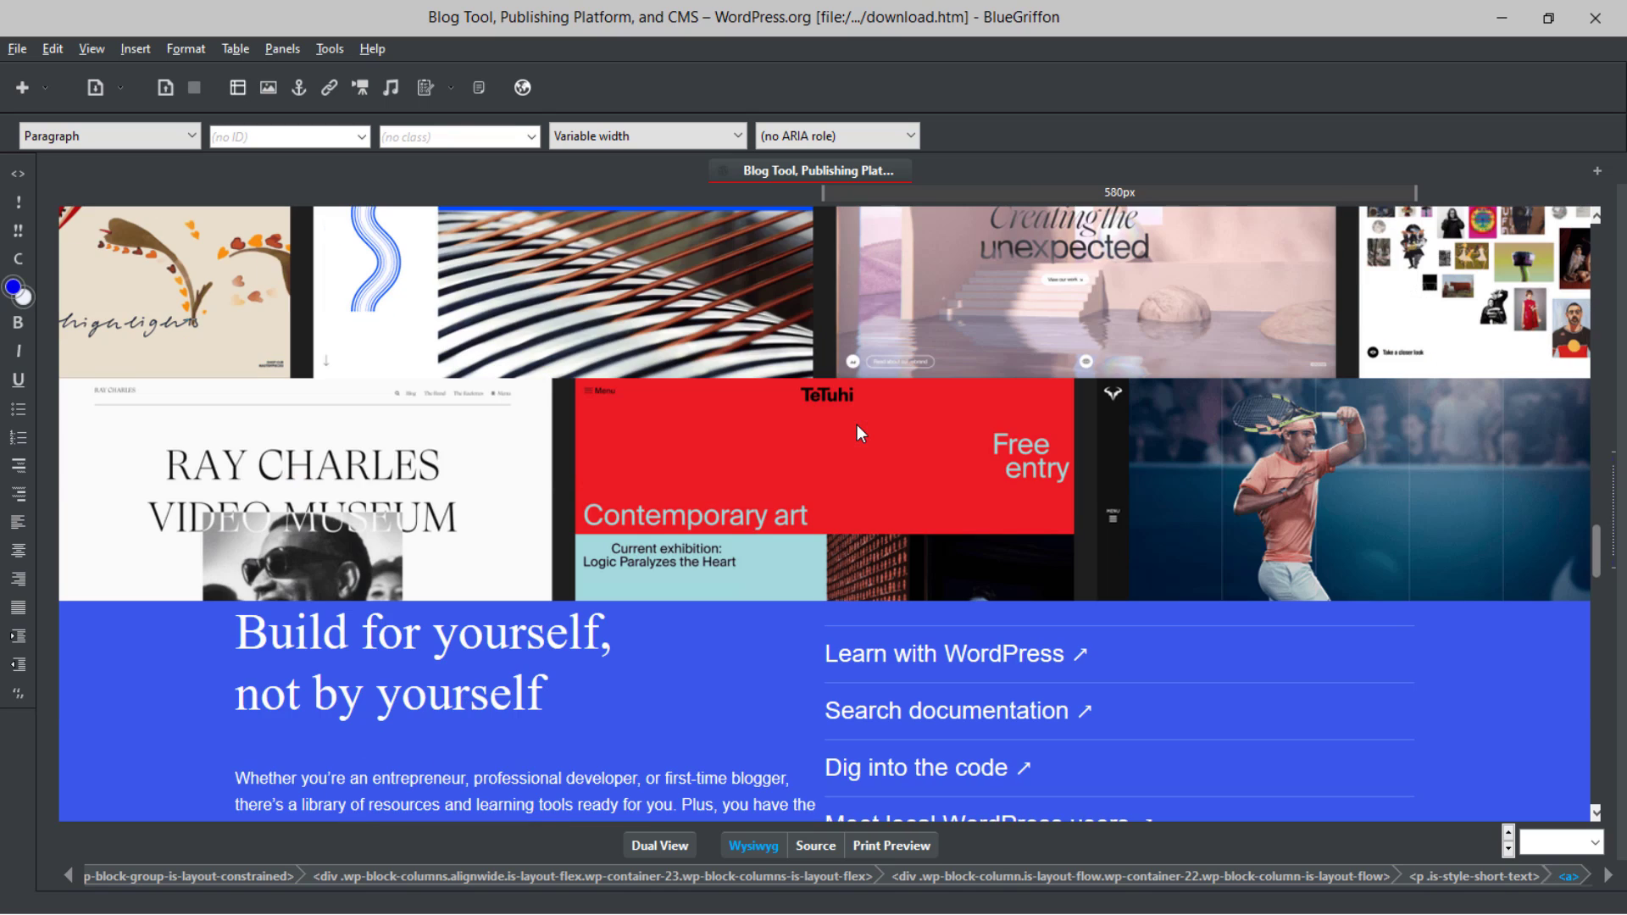
scroll(856, 423, down, 8)
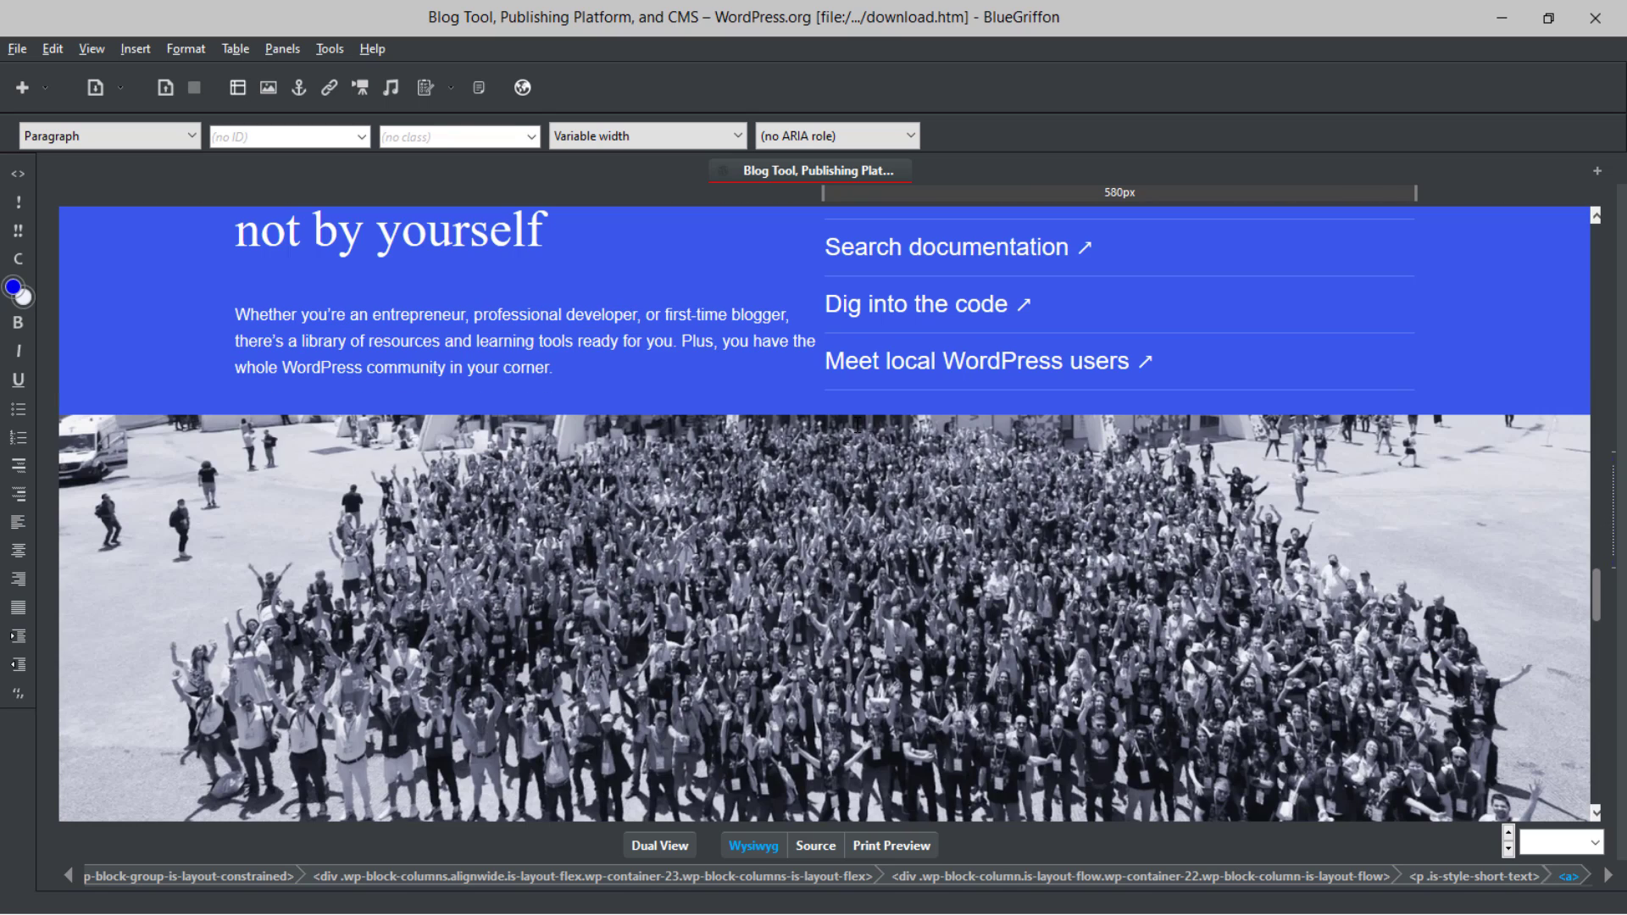
scroll(857, 425, down, 8)
scroll(857, 424, down, 10)
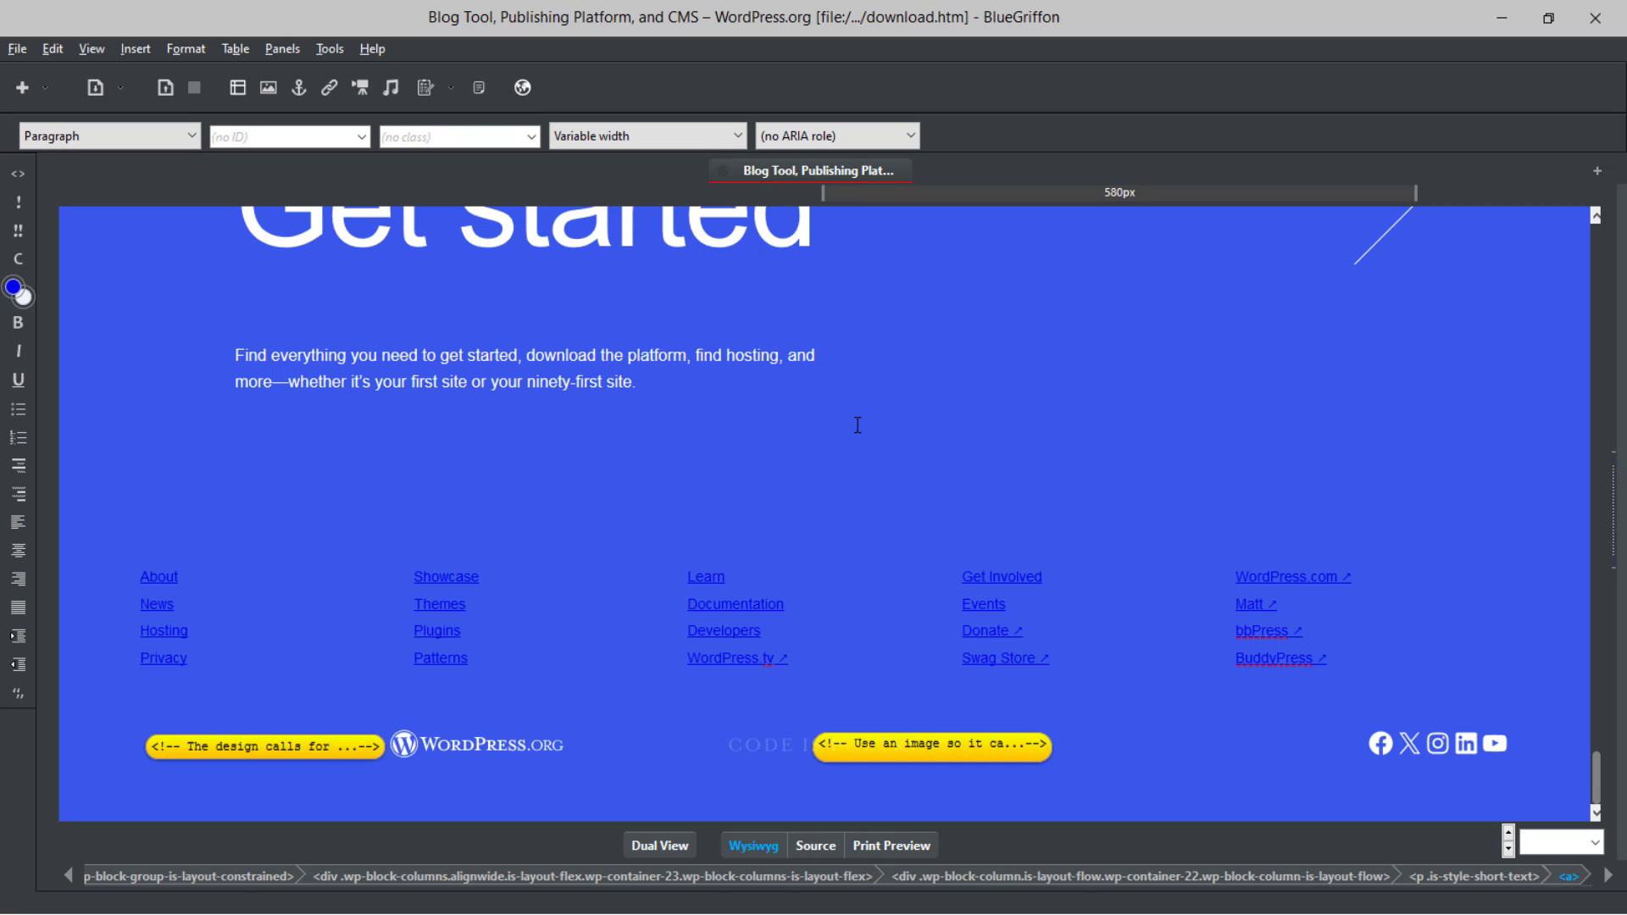
scroll(858, 425, up, 20)
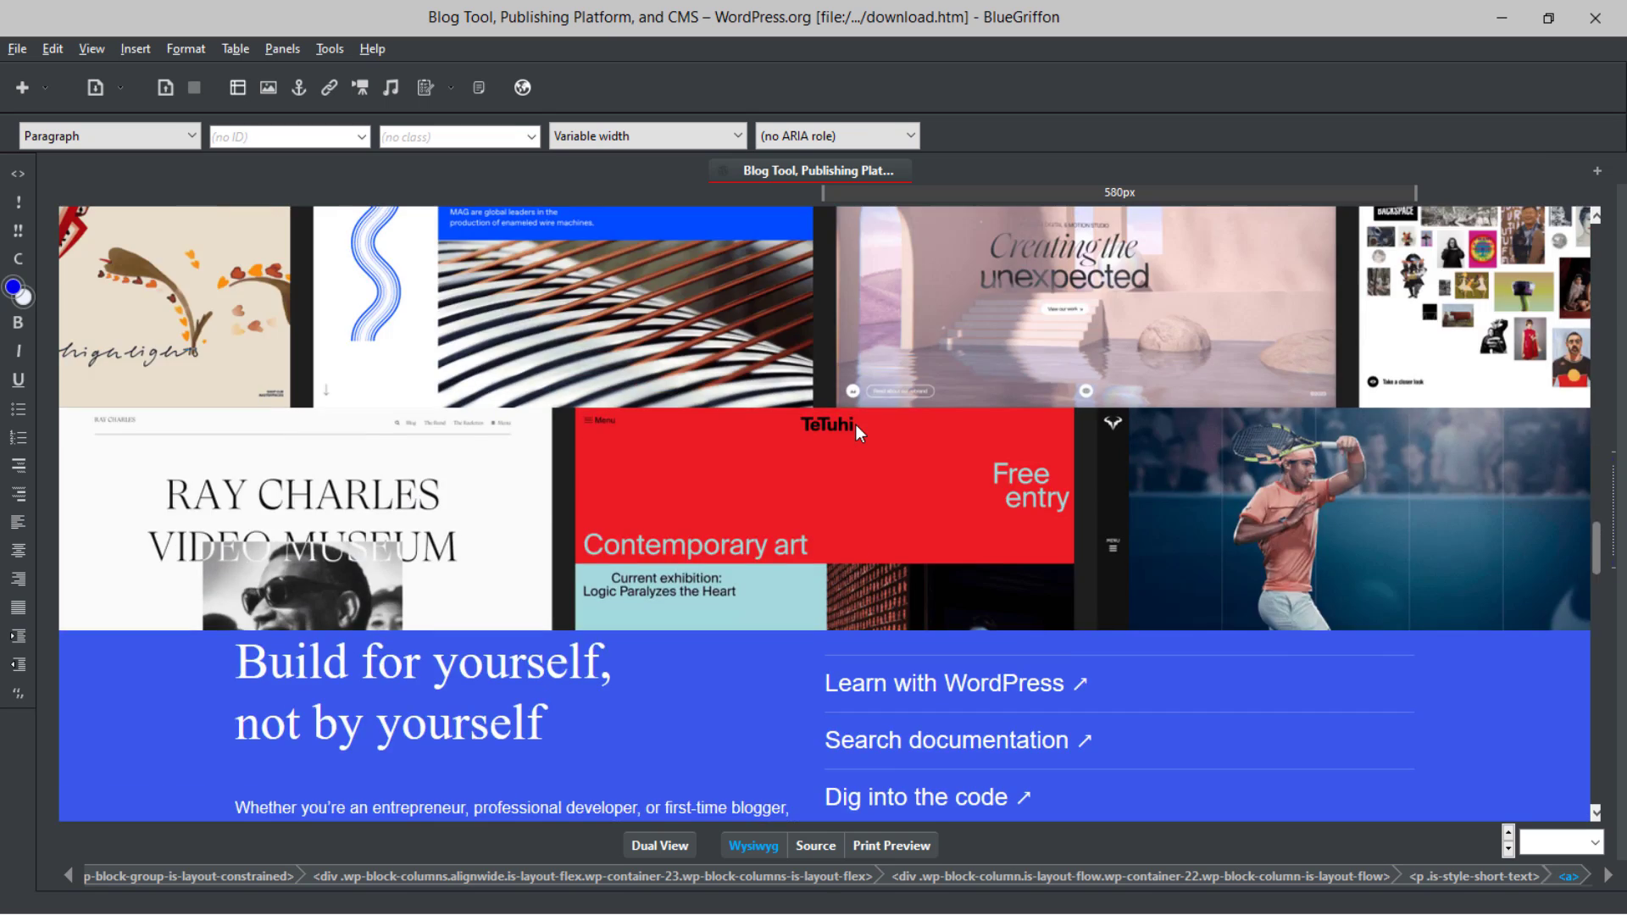
scroll(858, 423, up, 20)
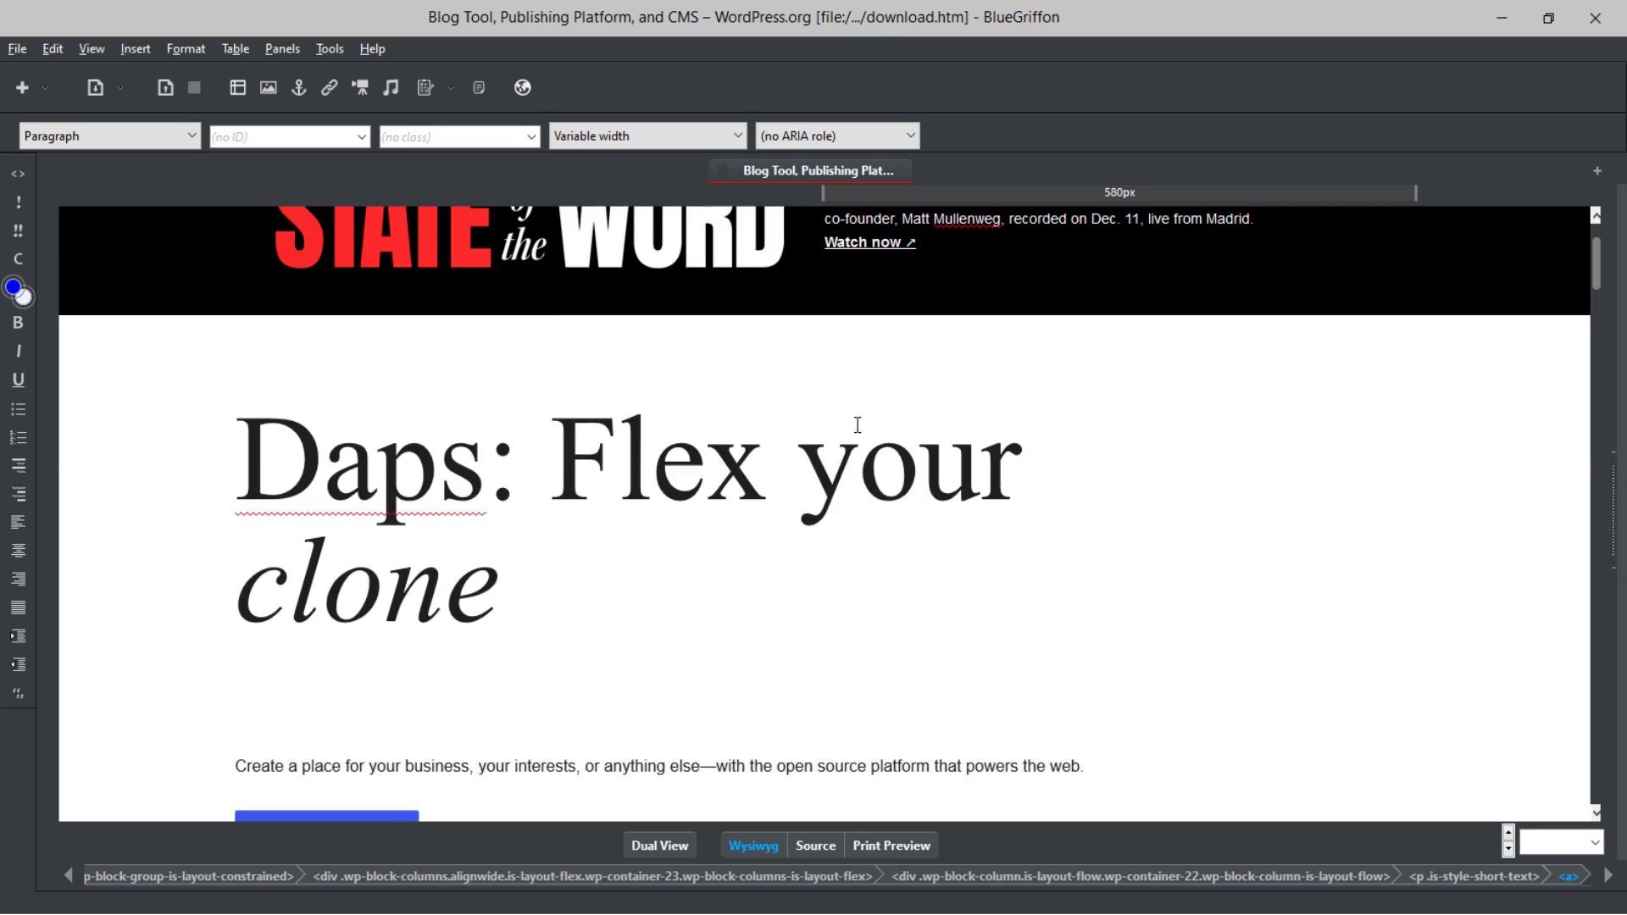
click(564, 385)
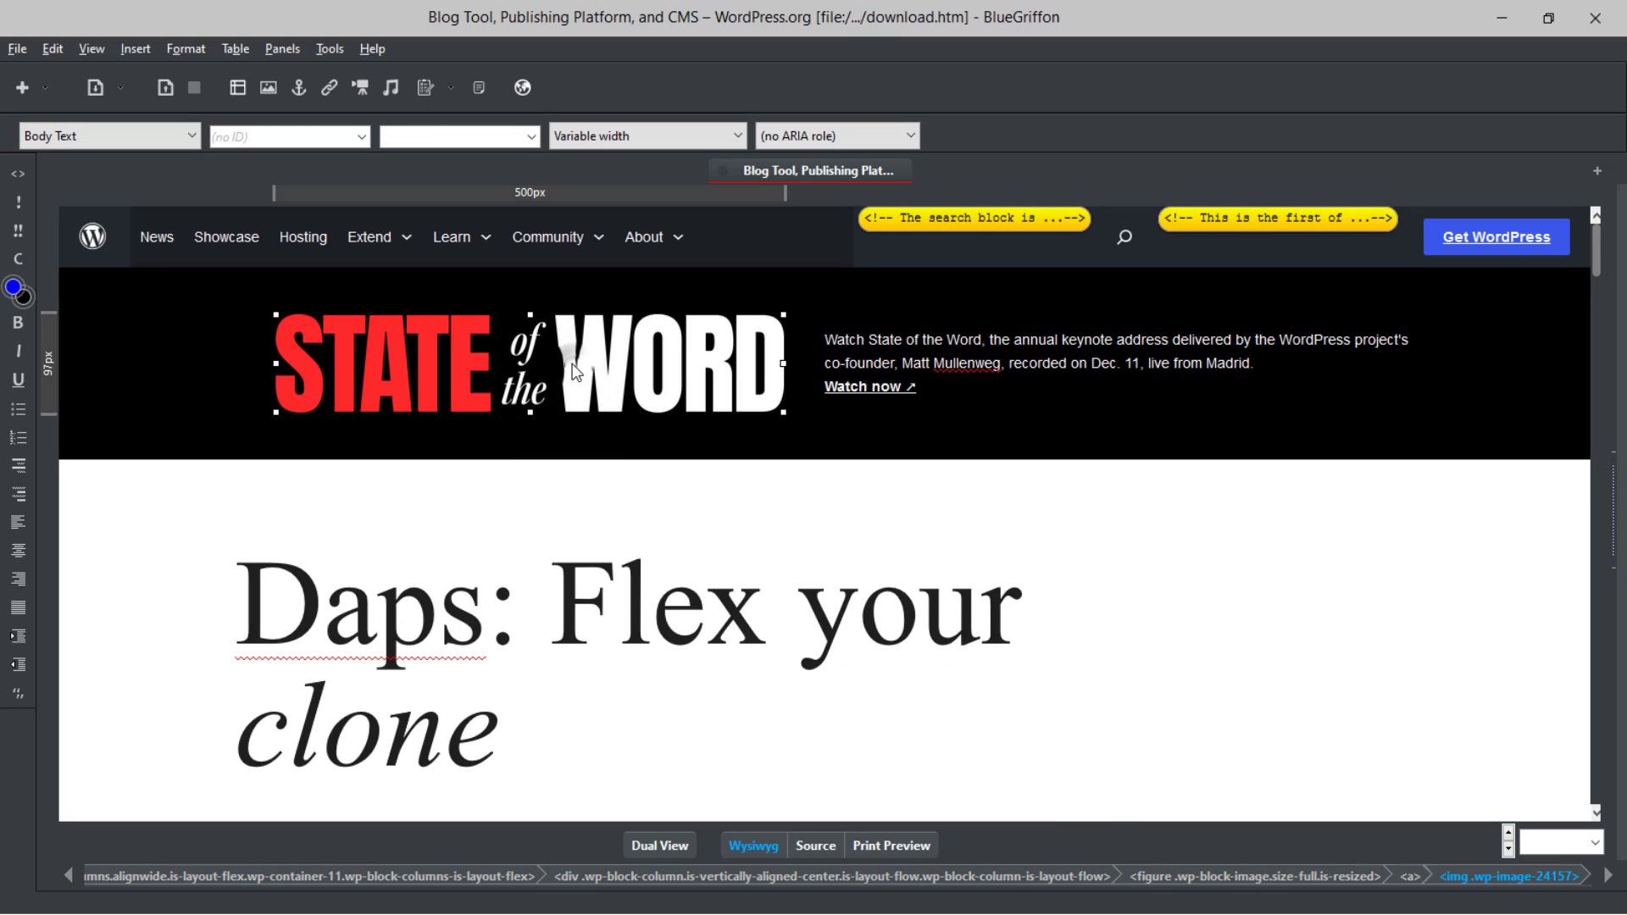
double_click(570, 365)
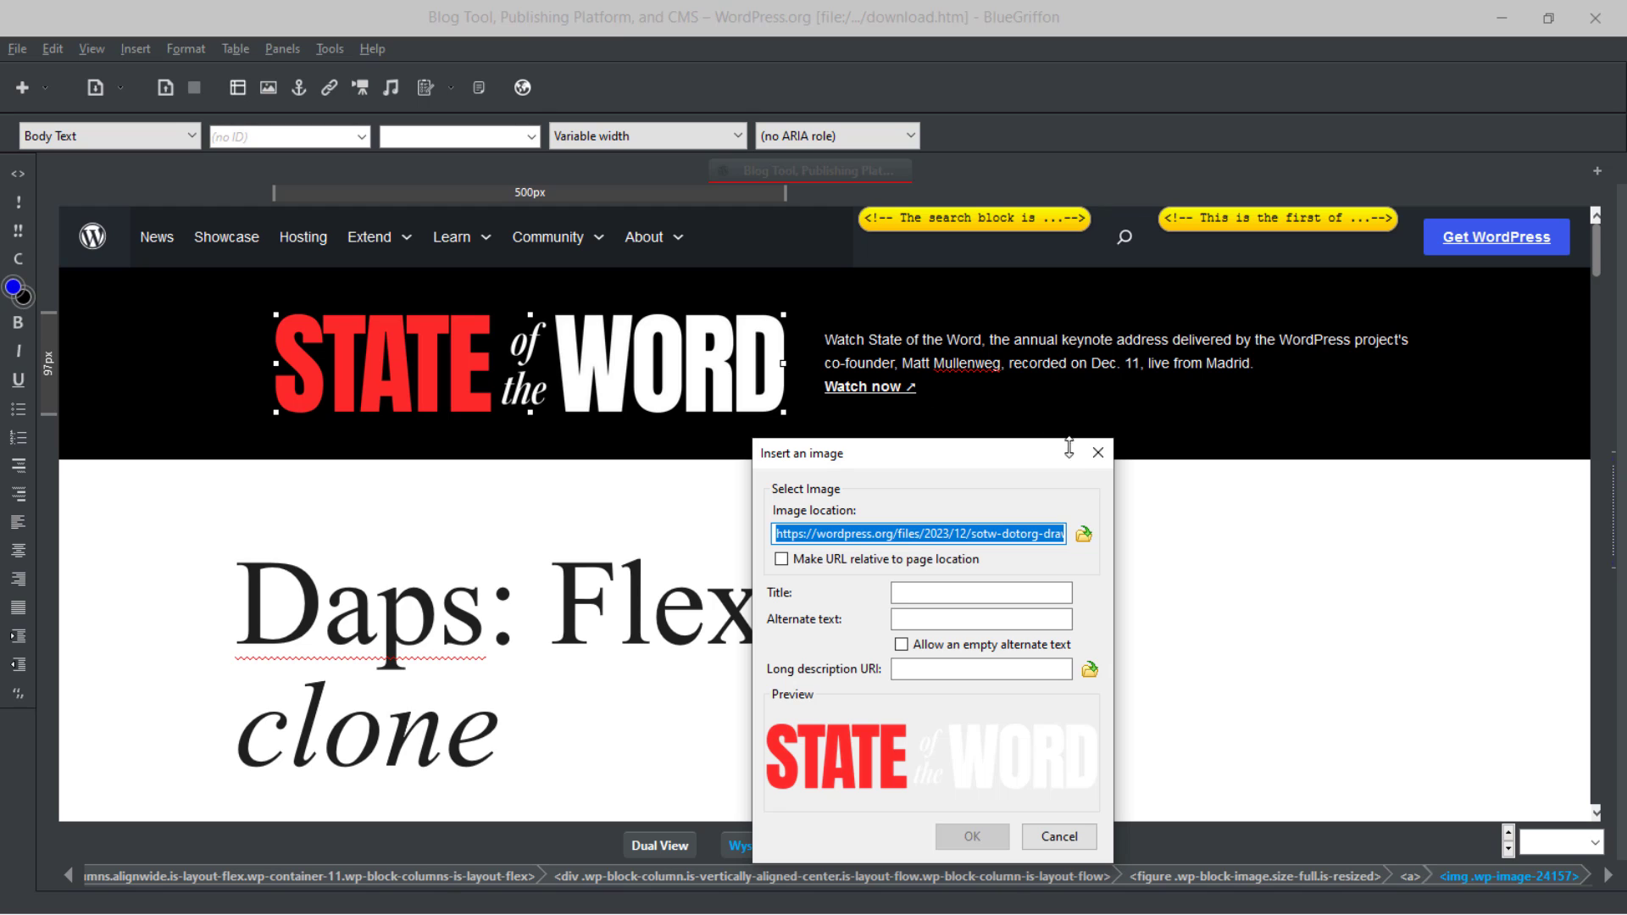
click(1099, 454)
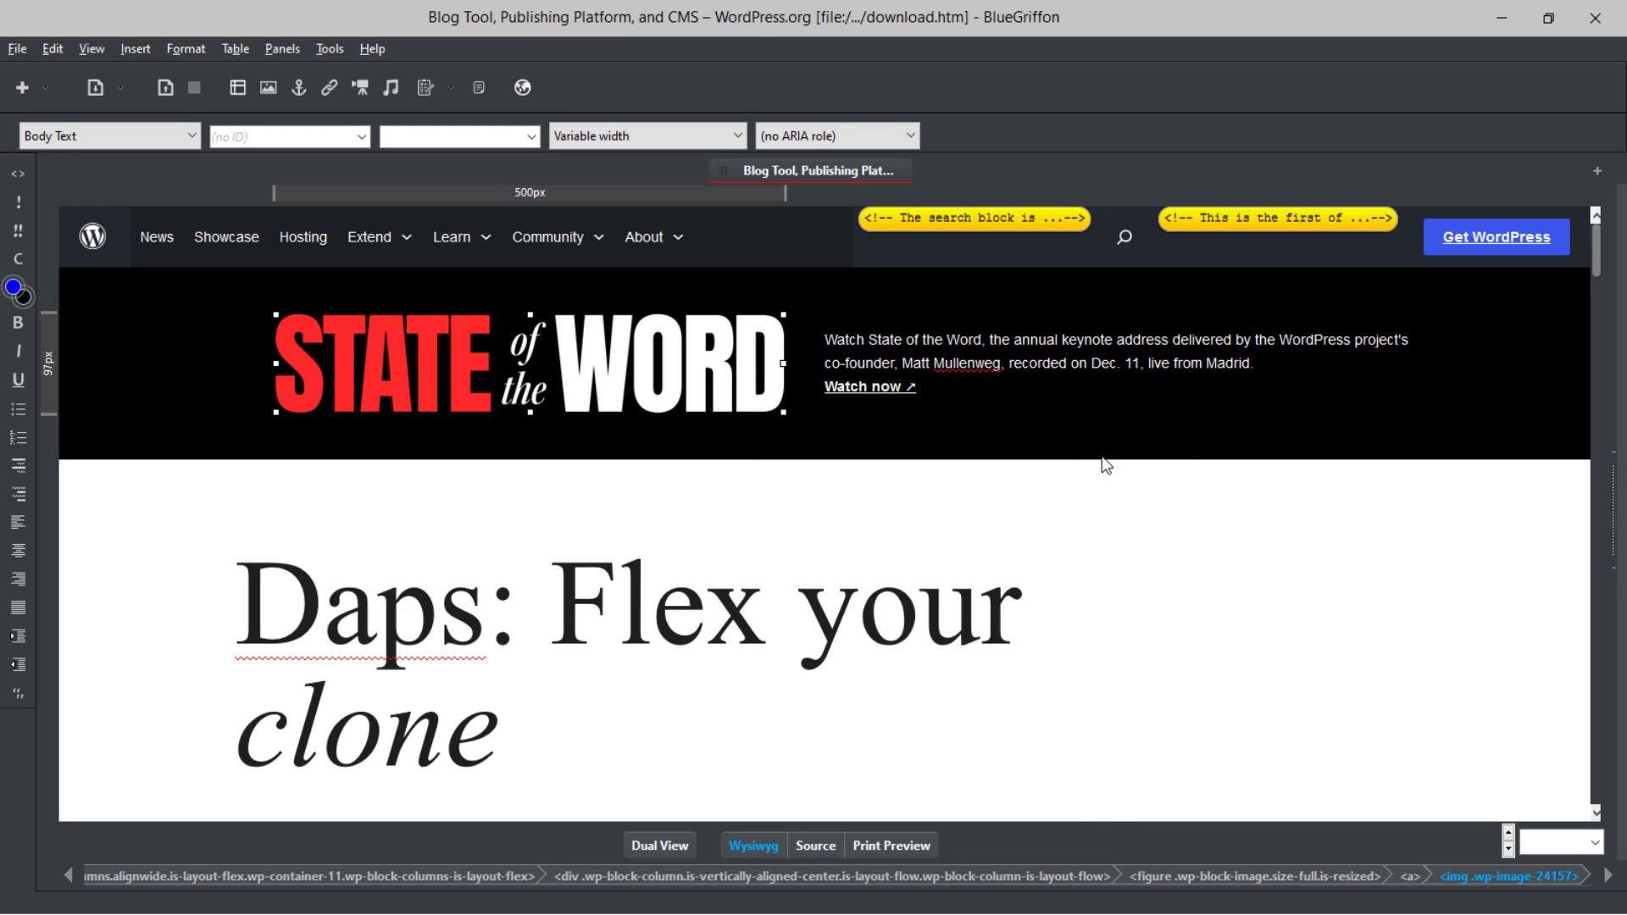
Step: Save the edited page via File > Save and minimize BlueGriffon
click(19, 51)
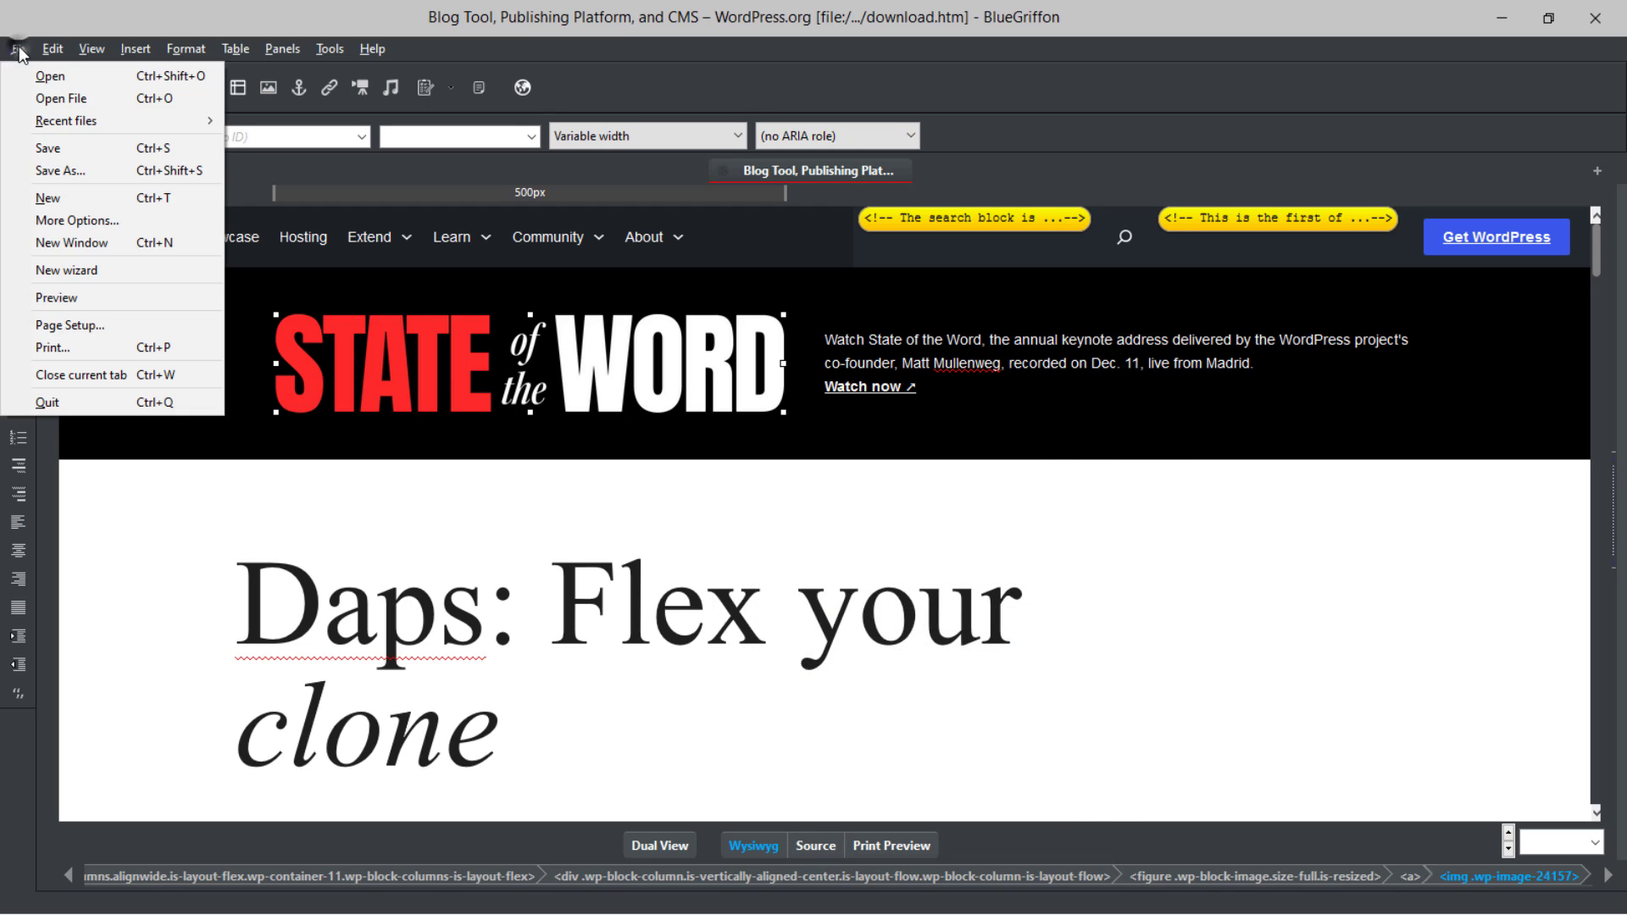
click(47, 150)
click(147, 460)
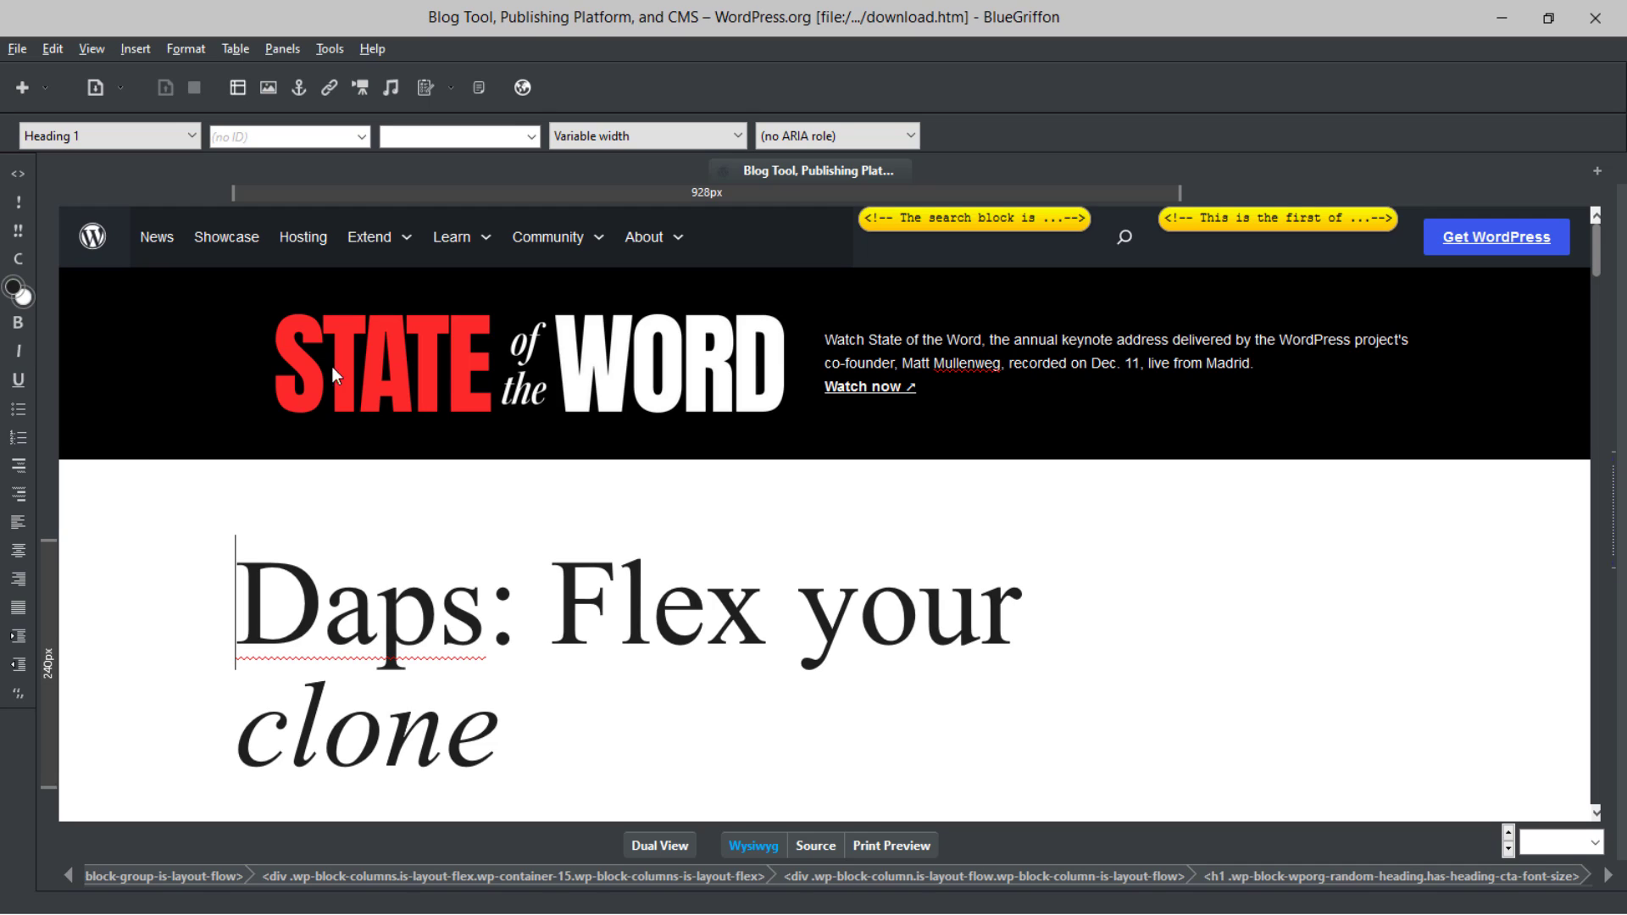
click(1499, 10)
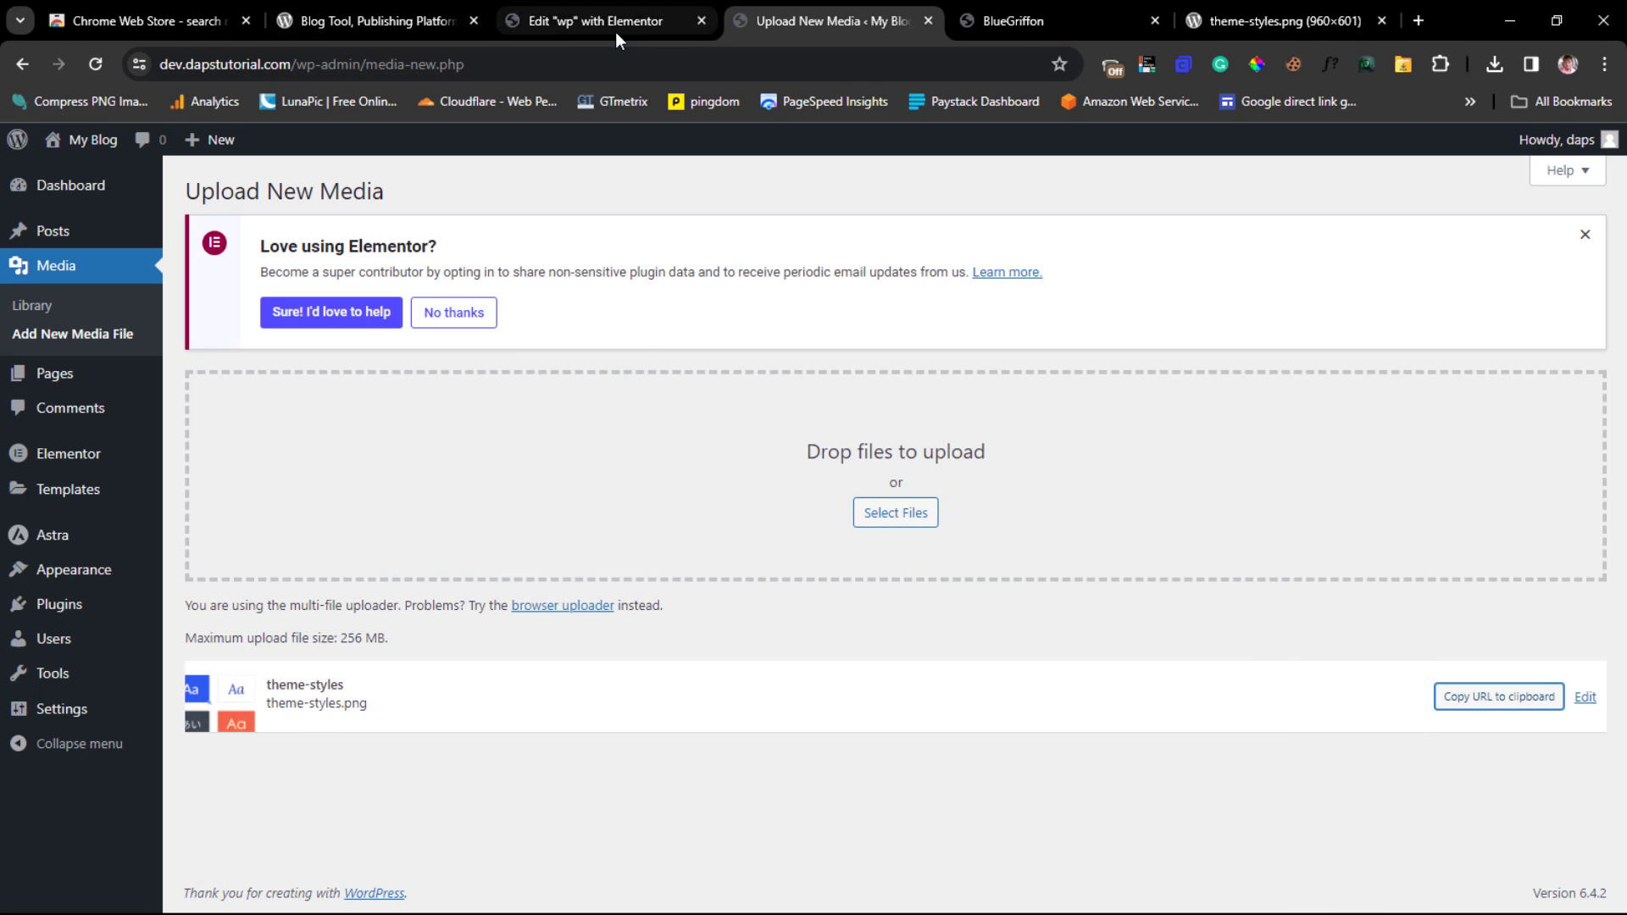
Step: Open the HTML widget's code for editing in the Elementor editor
click(649, 17)
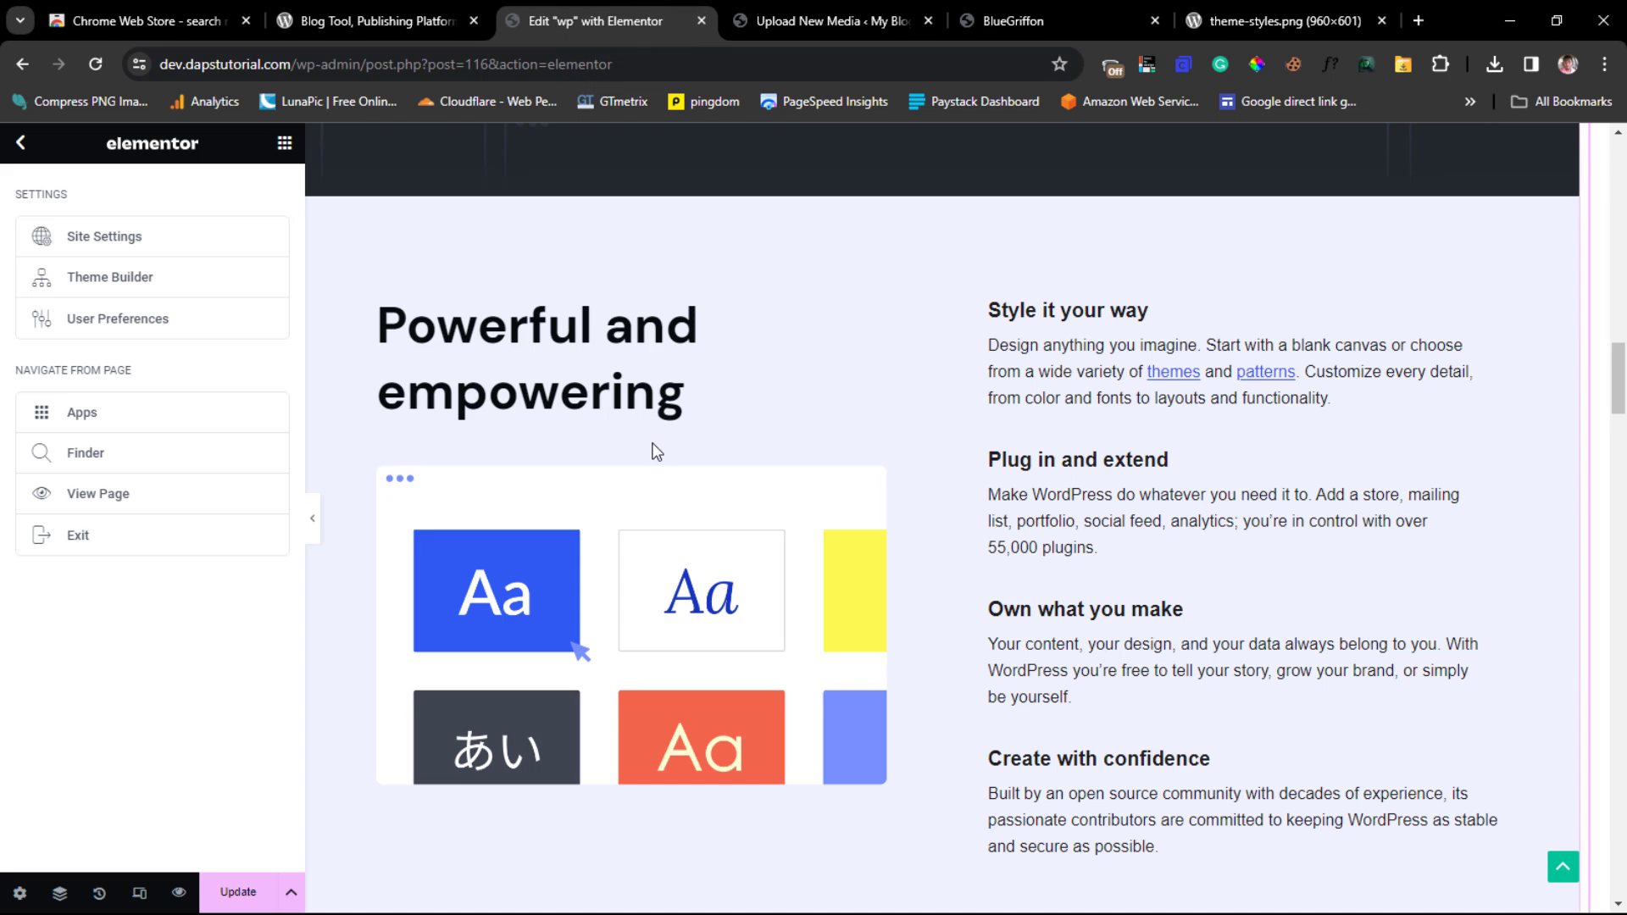
scroll(654, 451, up, 5)
scroll(653, 445, up, 5)
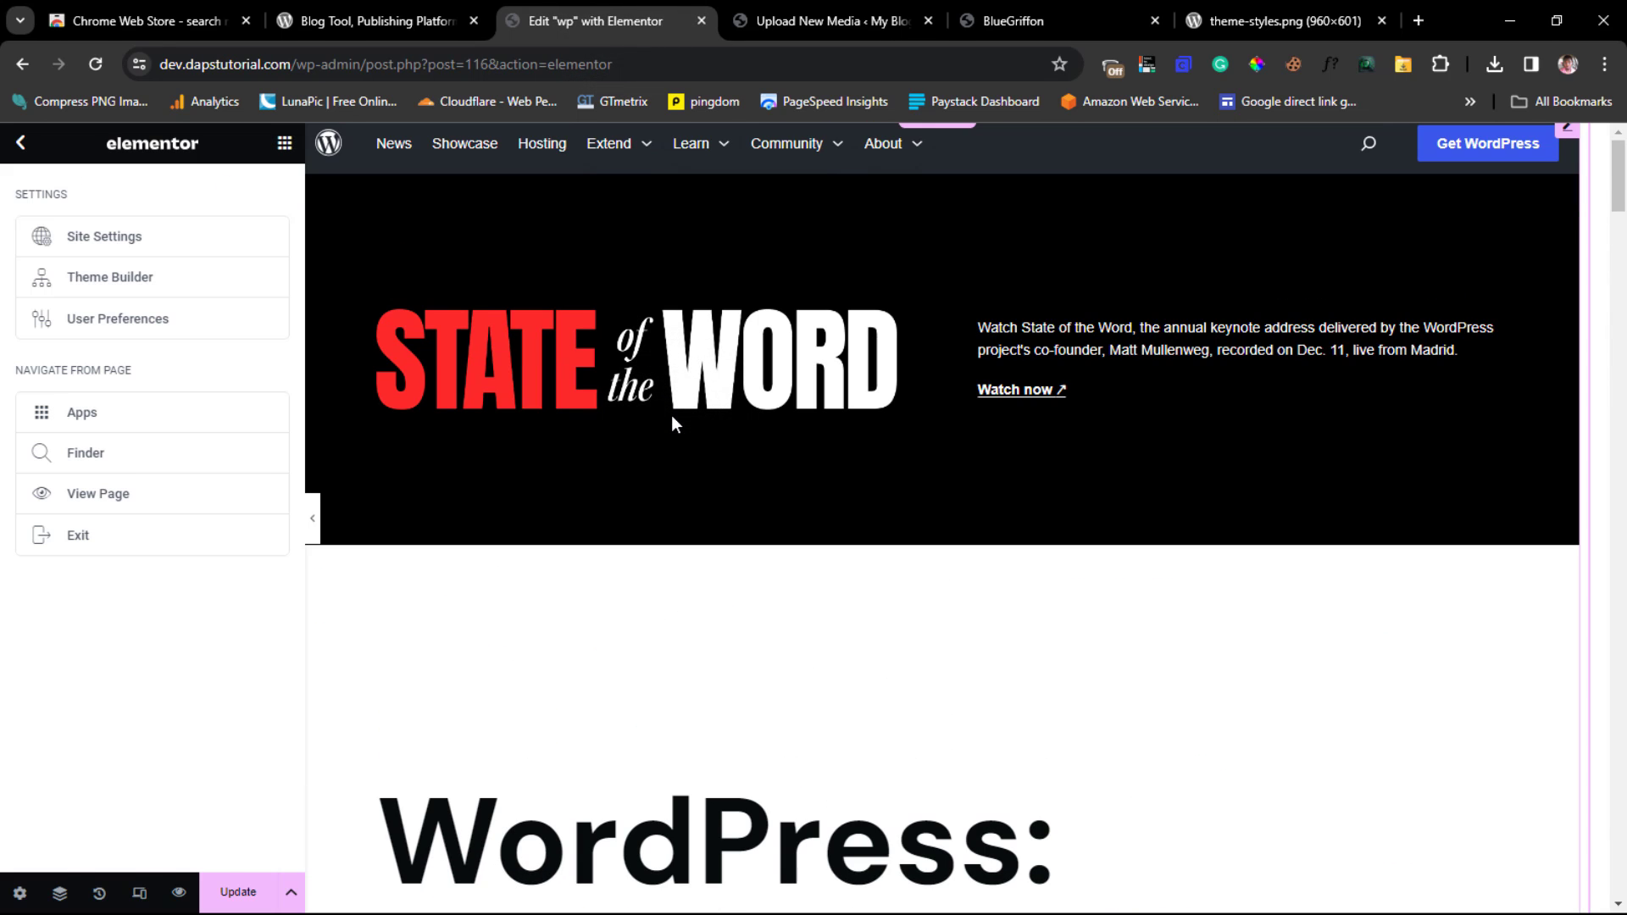
click(672, 415)
Step: Open download.htm in Notepad++ from File Explorer and copy all its code
key(super+e)
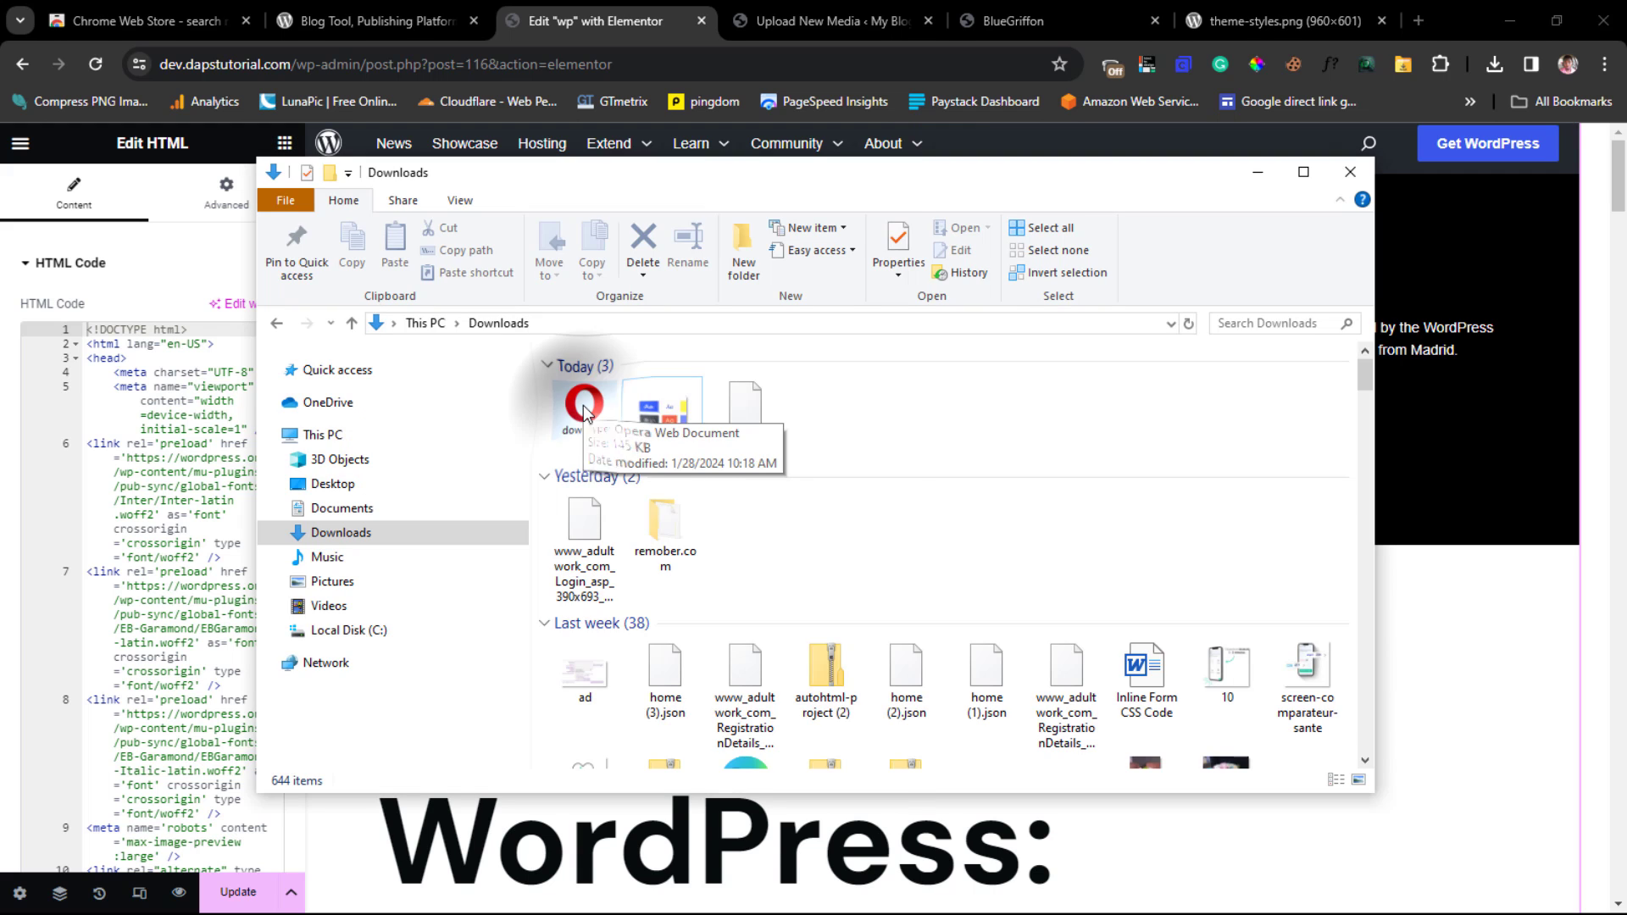
right_click(584, 411)
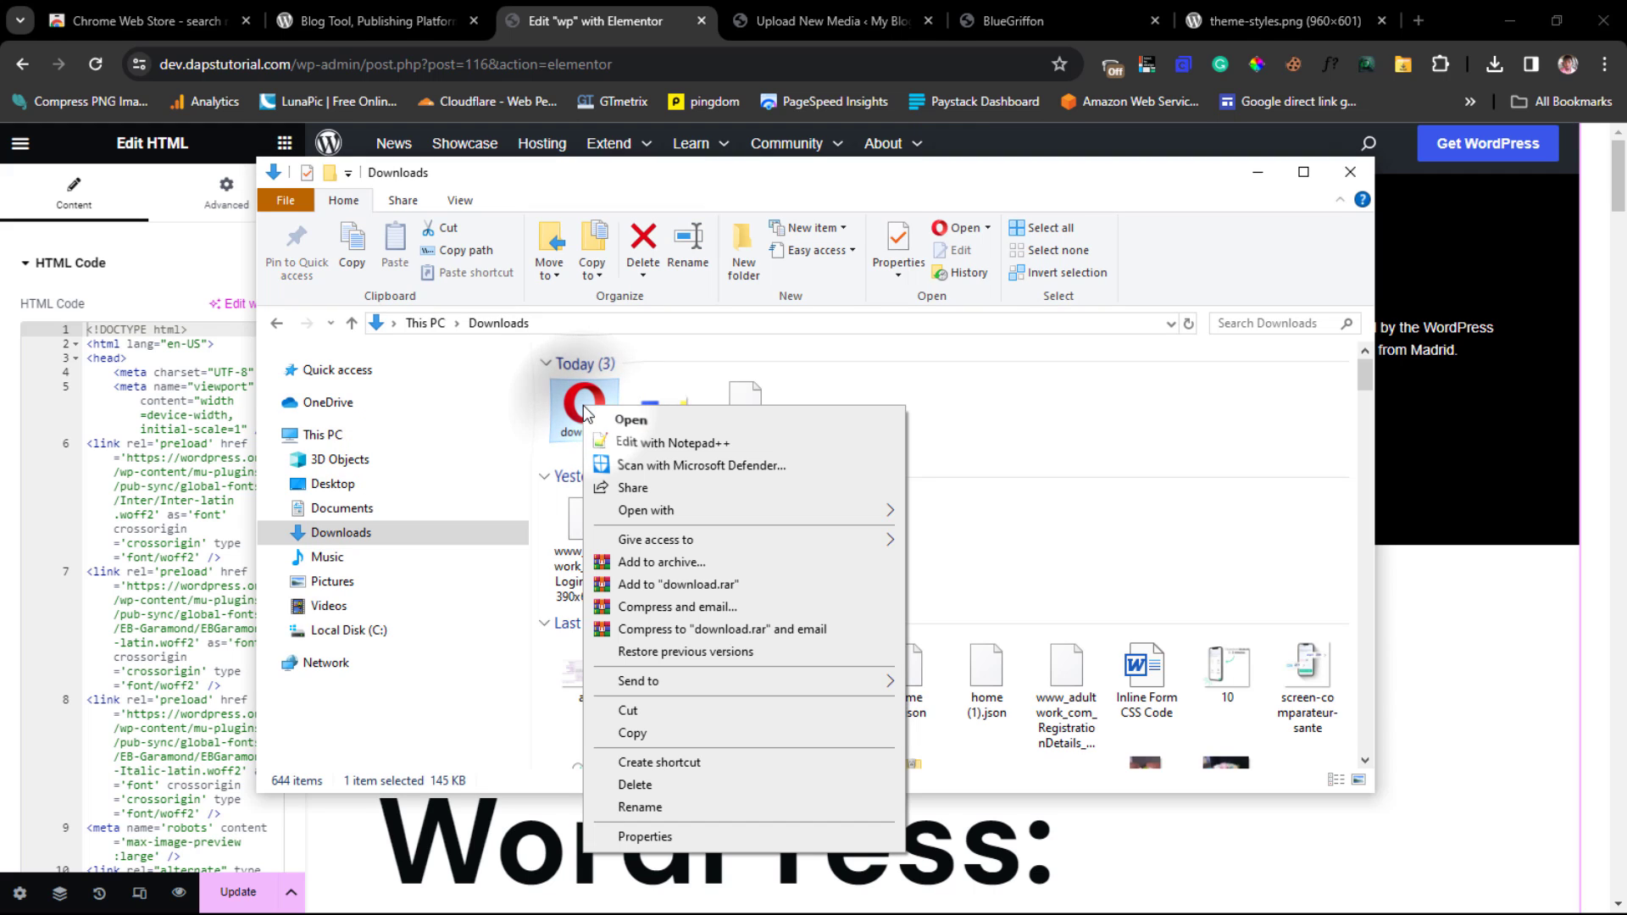
click(637, 444)
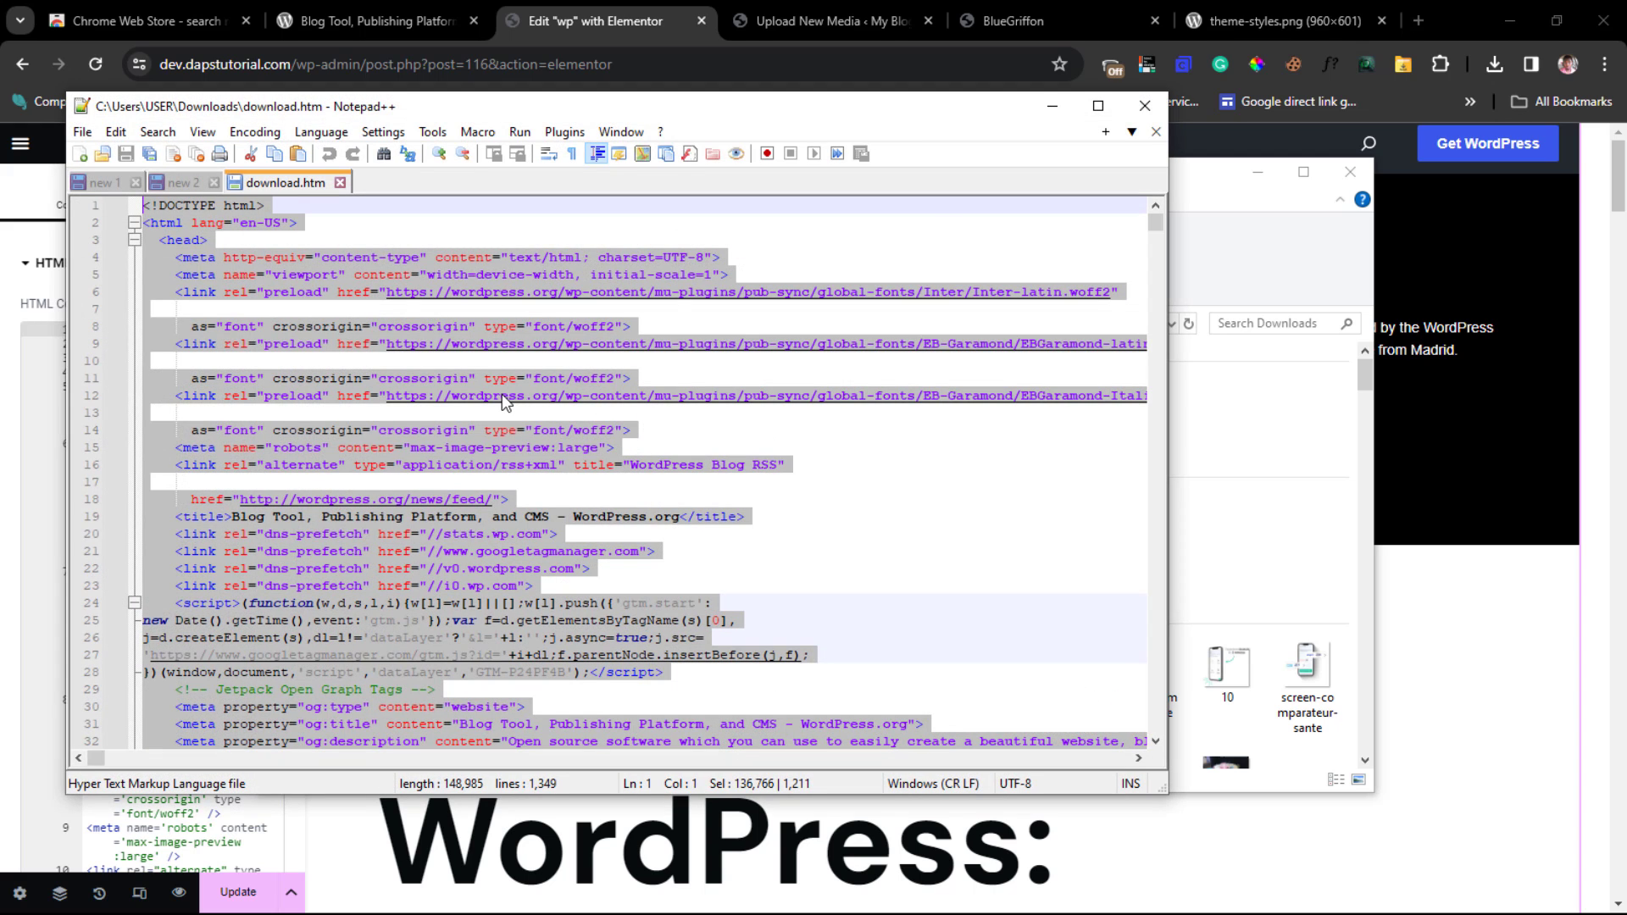
right_click(332, 324)
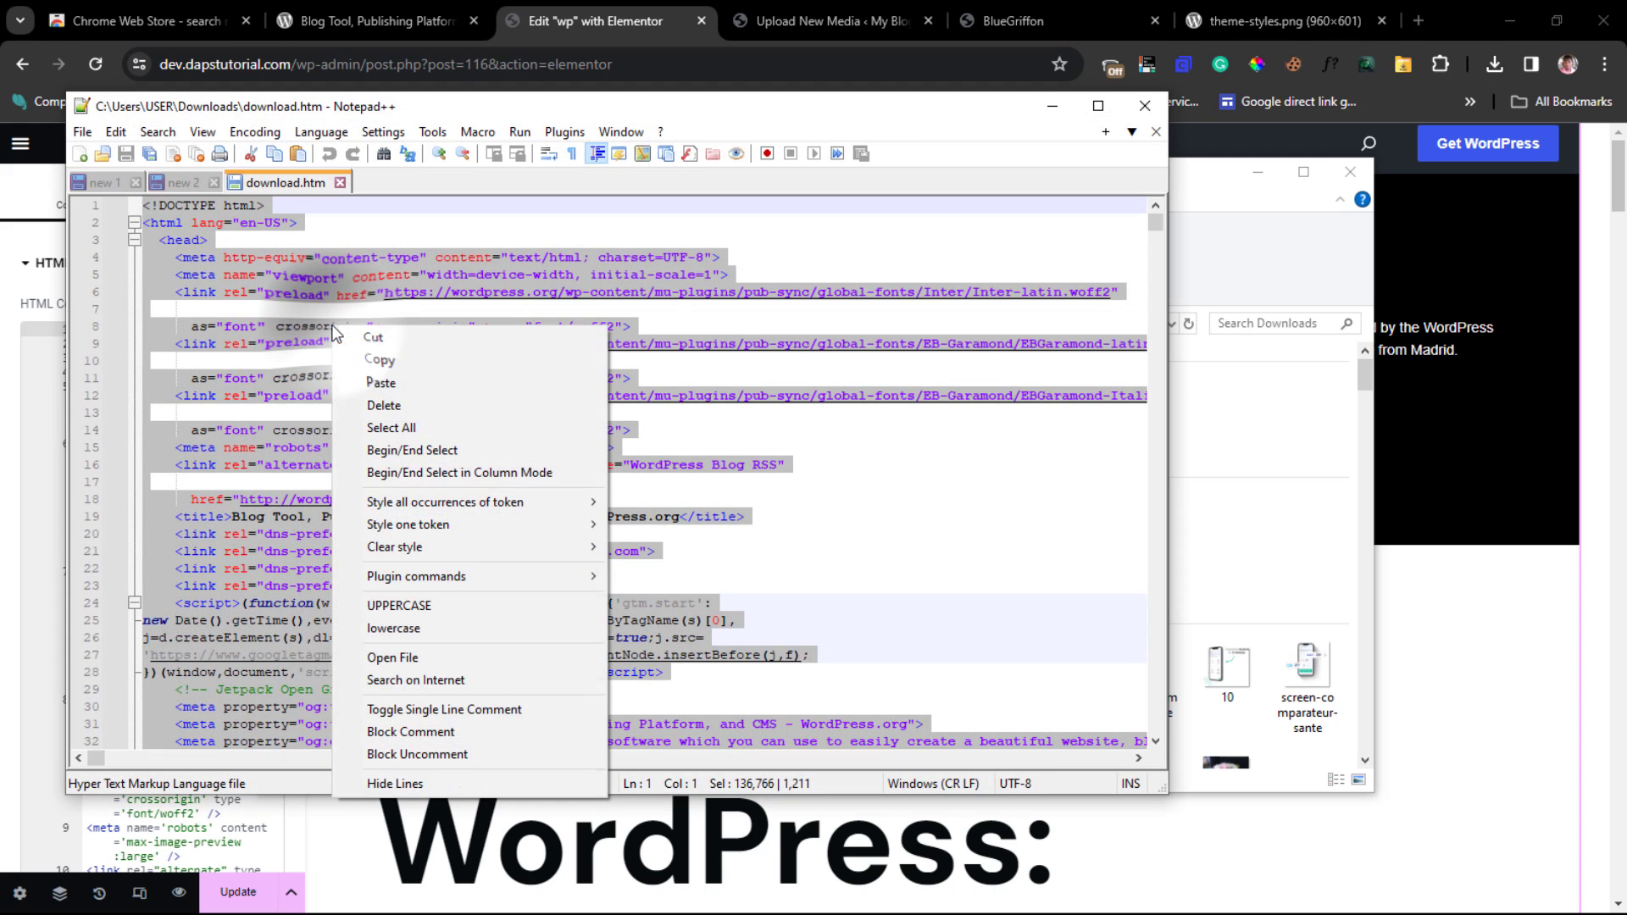
click(375, 363)
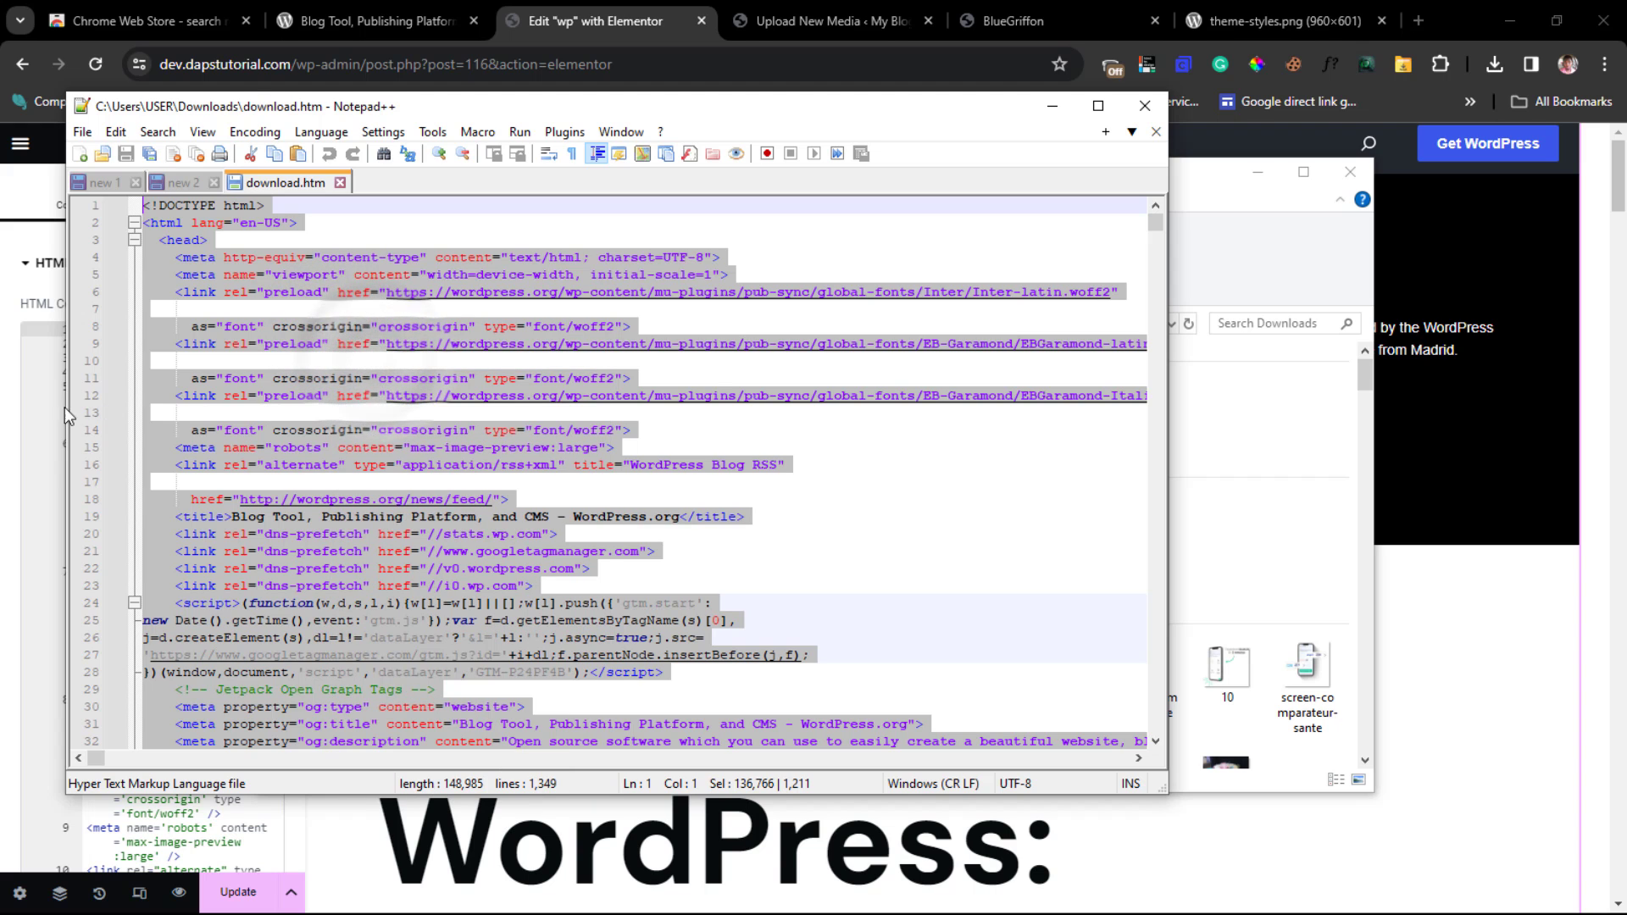
click(25, 424)
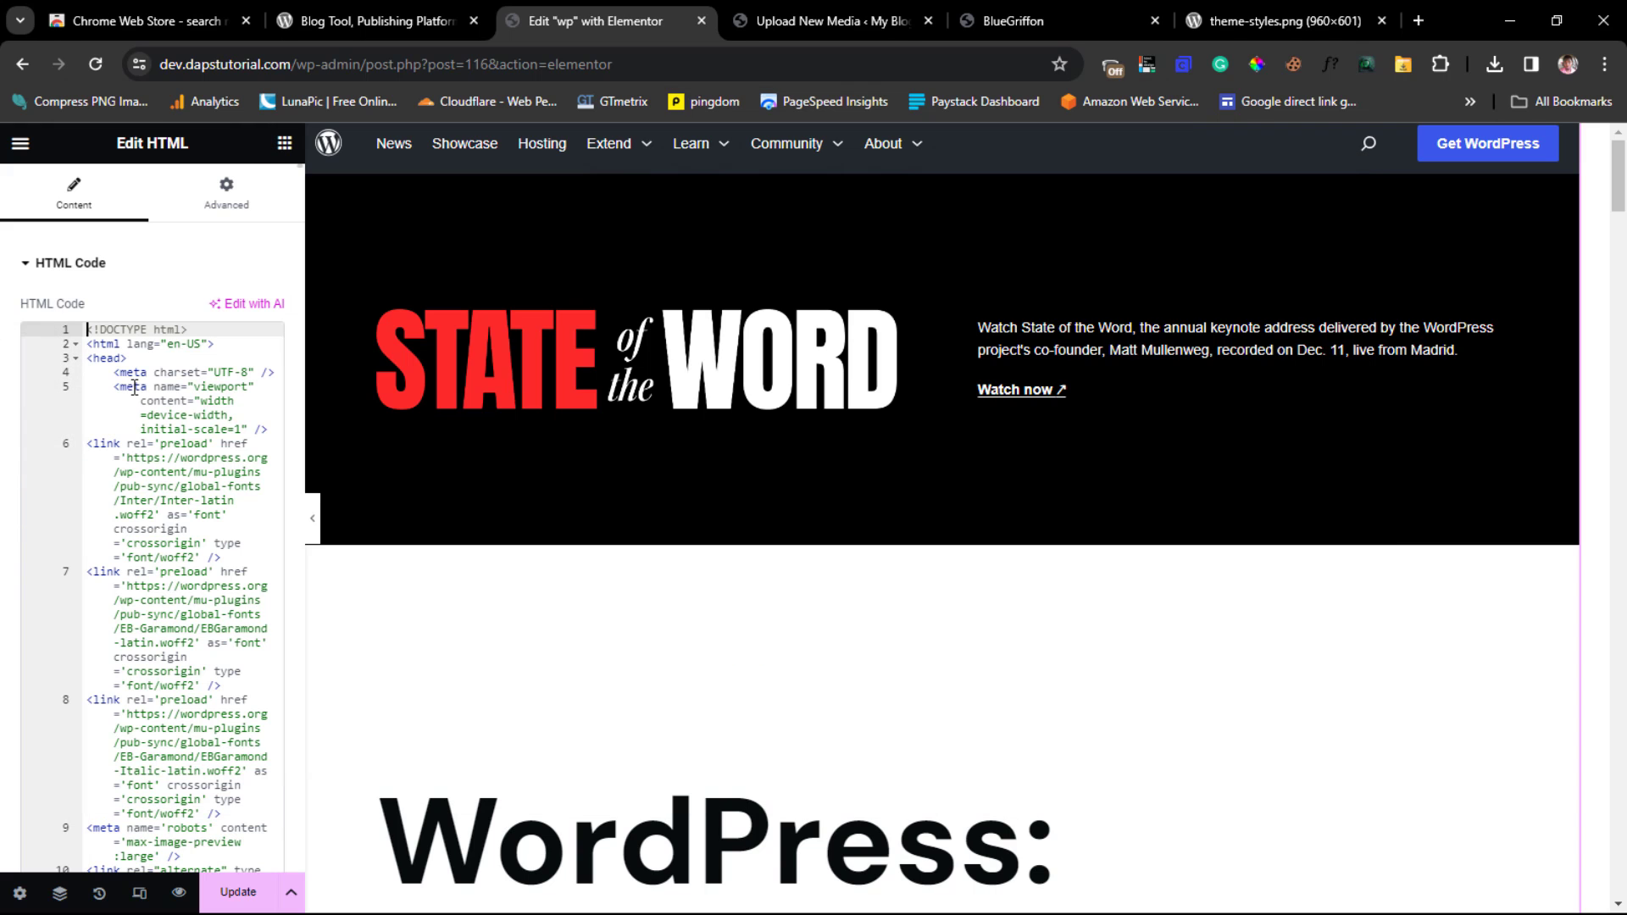
Step: Replace the HTML widget's code with the copied page code and update the page
key(ctrl+a)
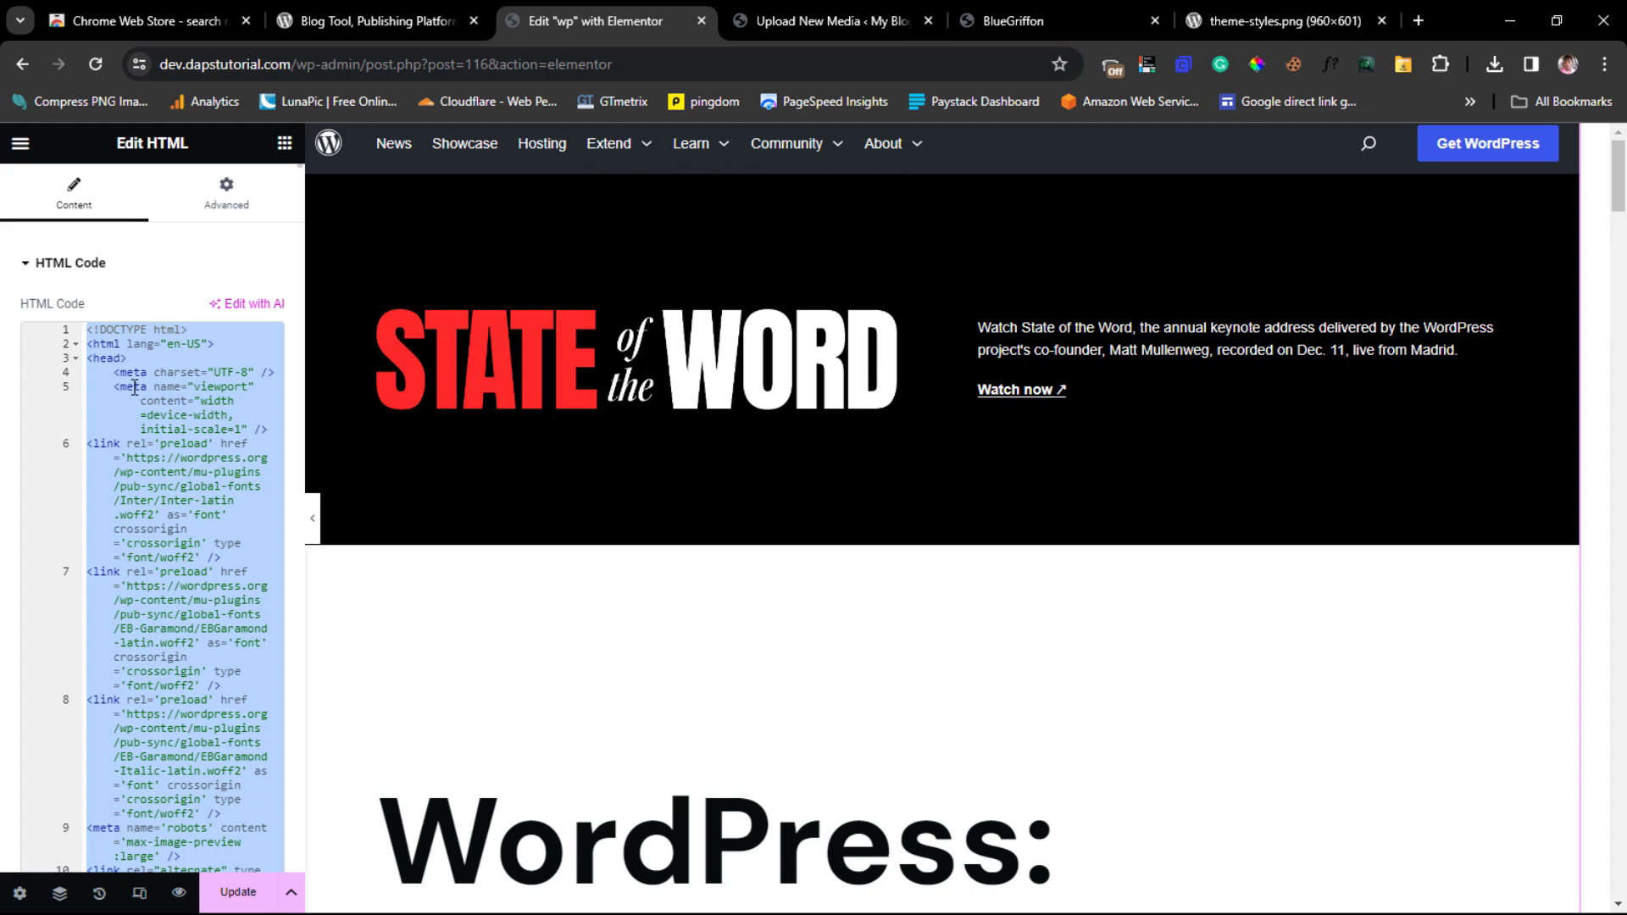
key(BackSpace)
key(ctrl+v)
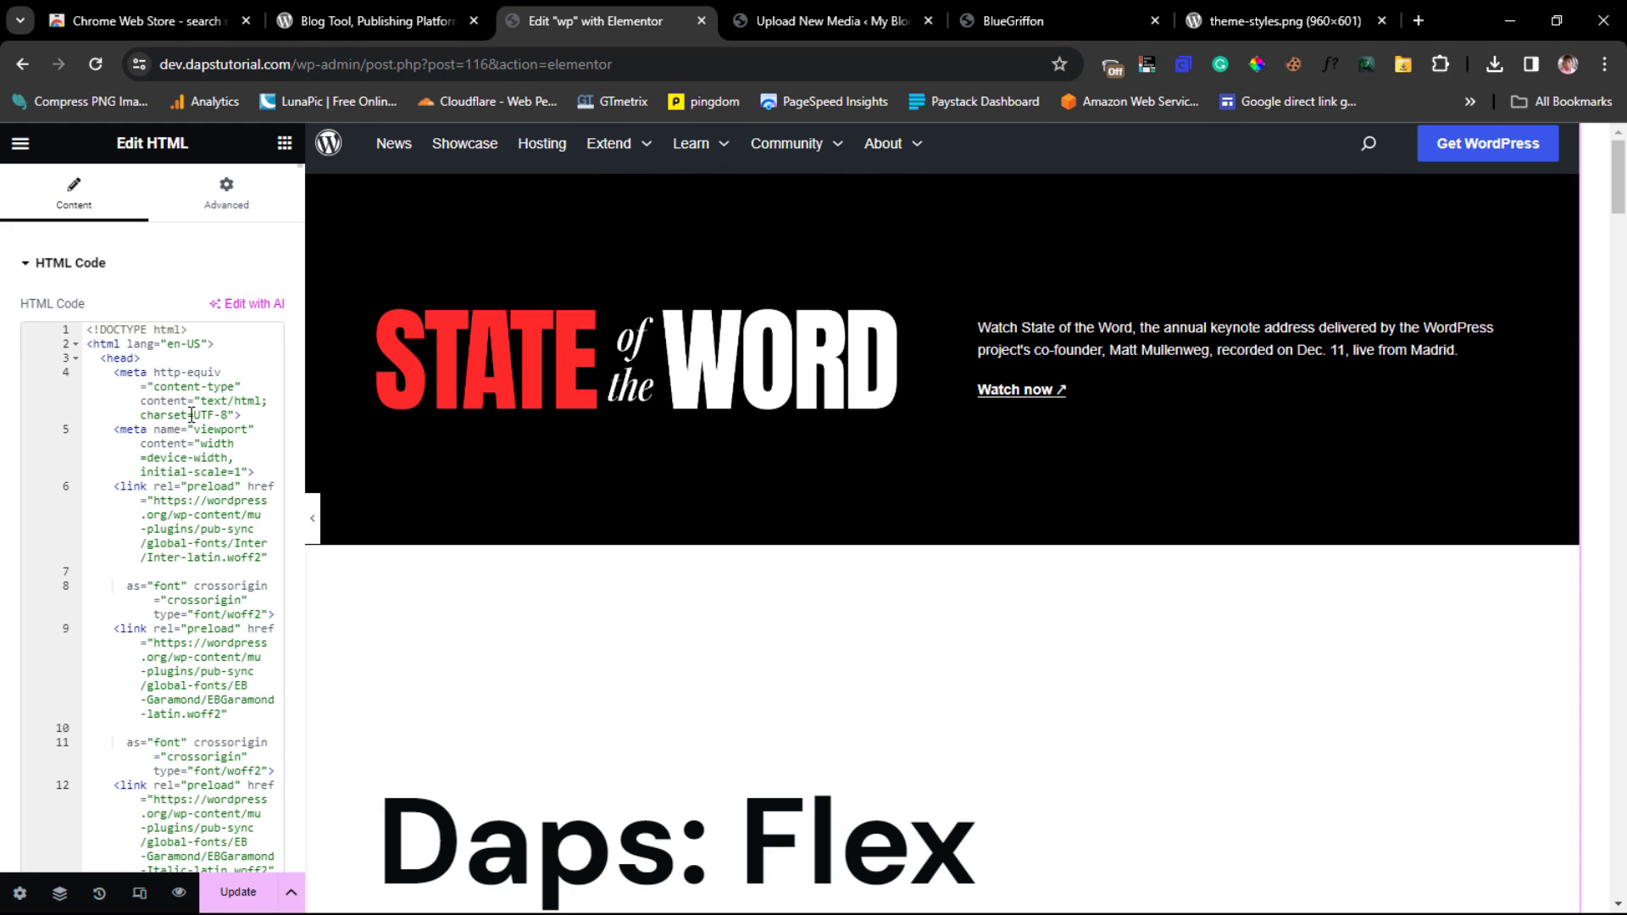
scroll(958, 433, down, 5)
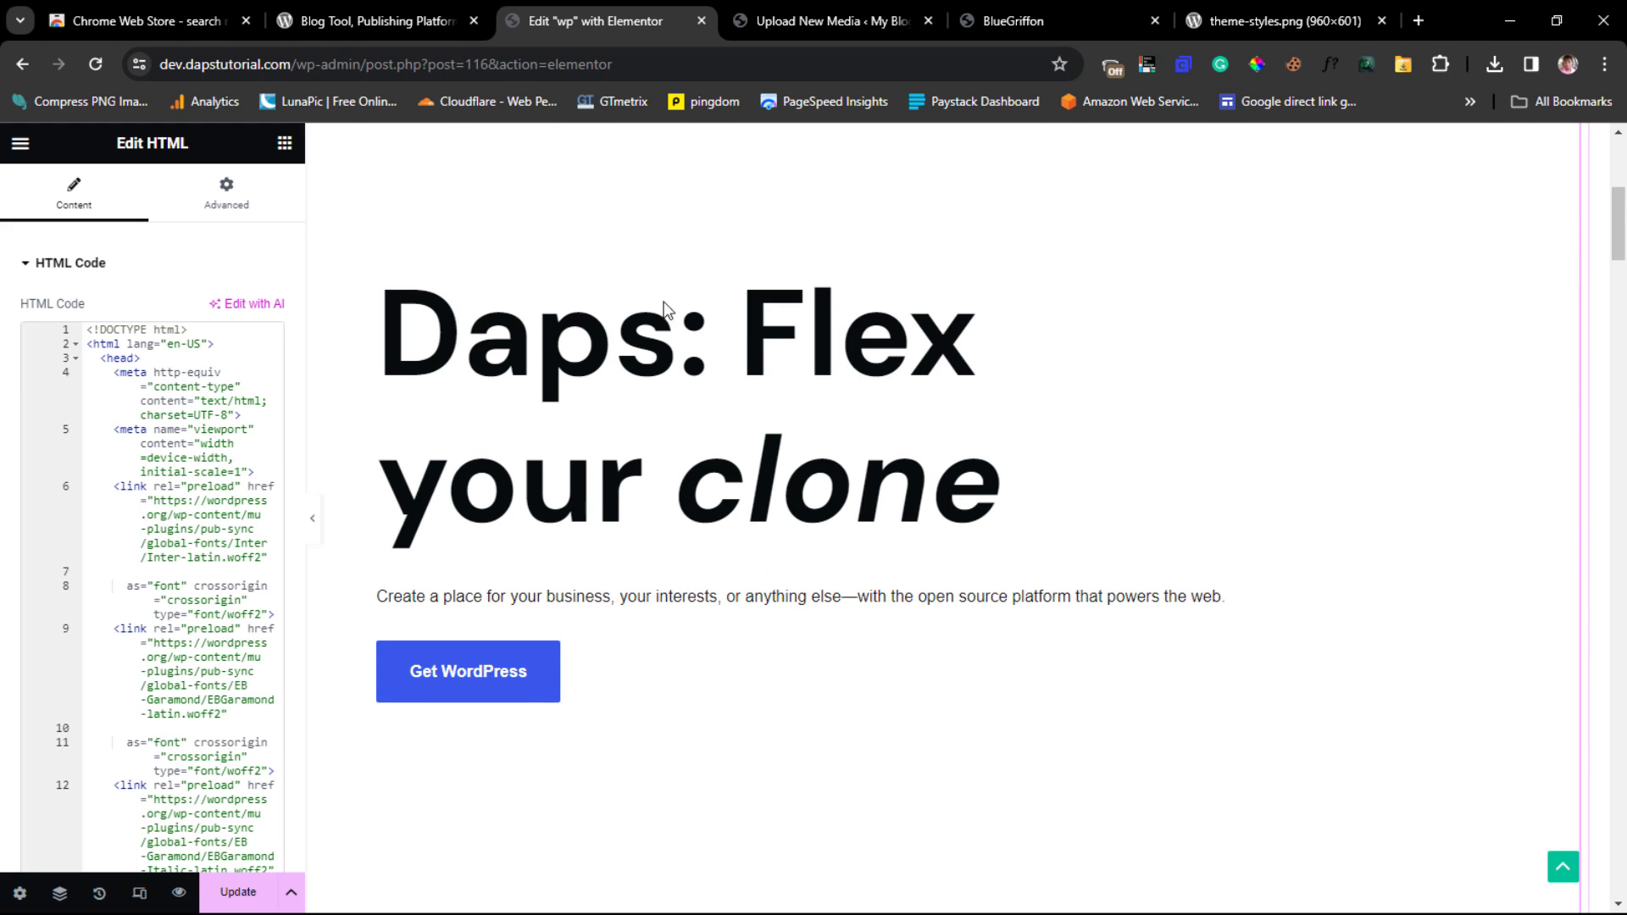
scroll(1002, 383, down, 10)
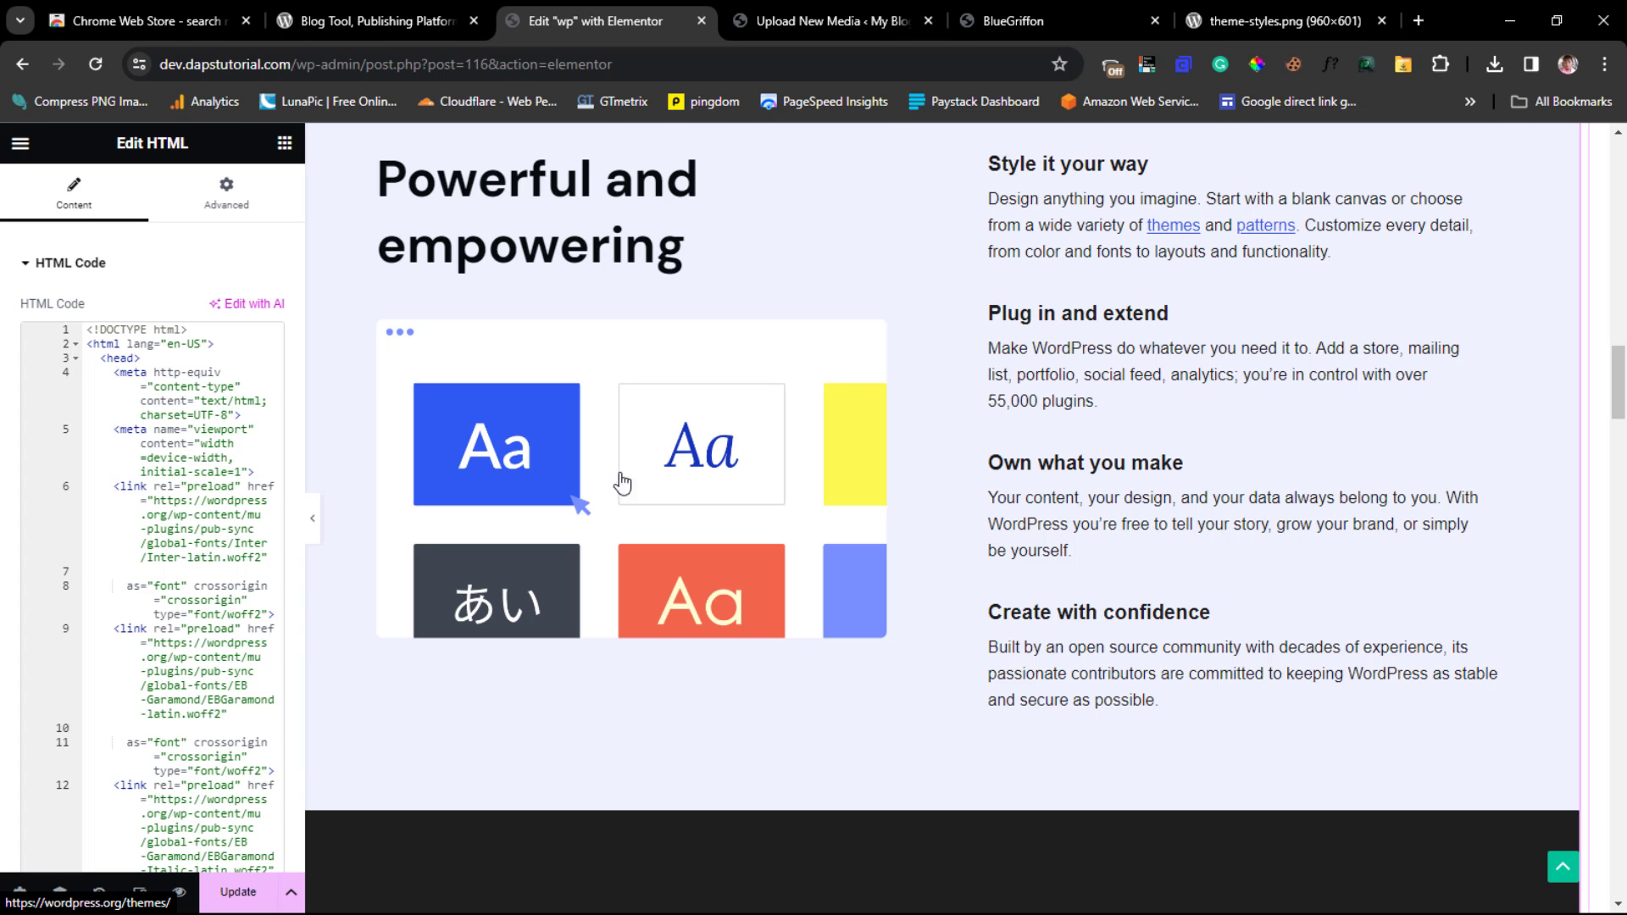
click(238, 895)
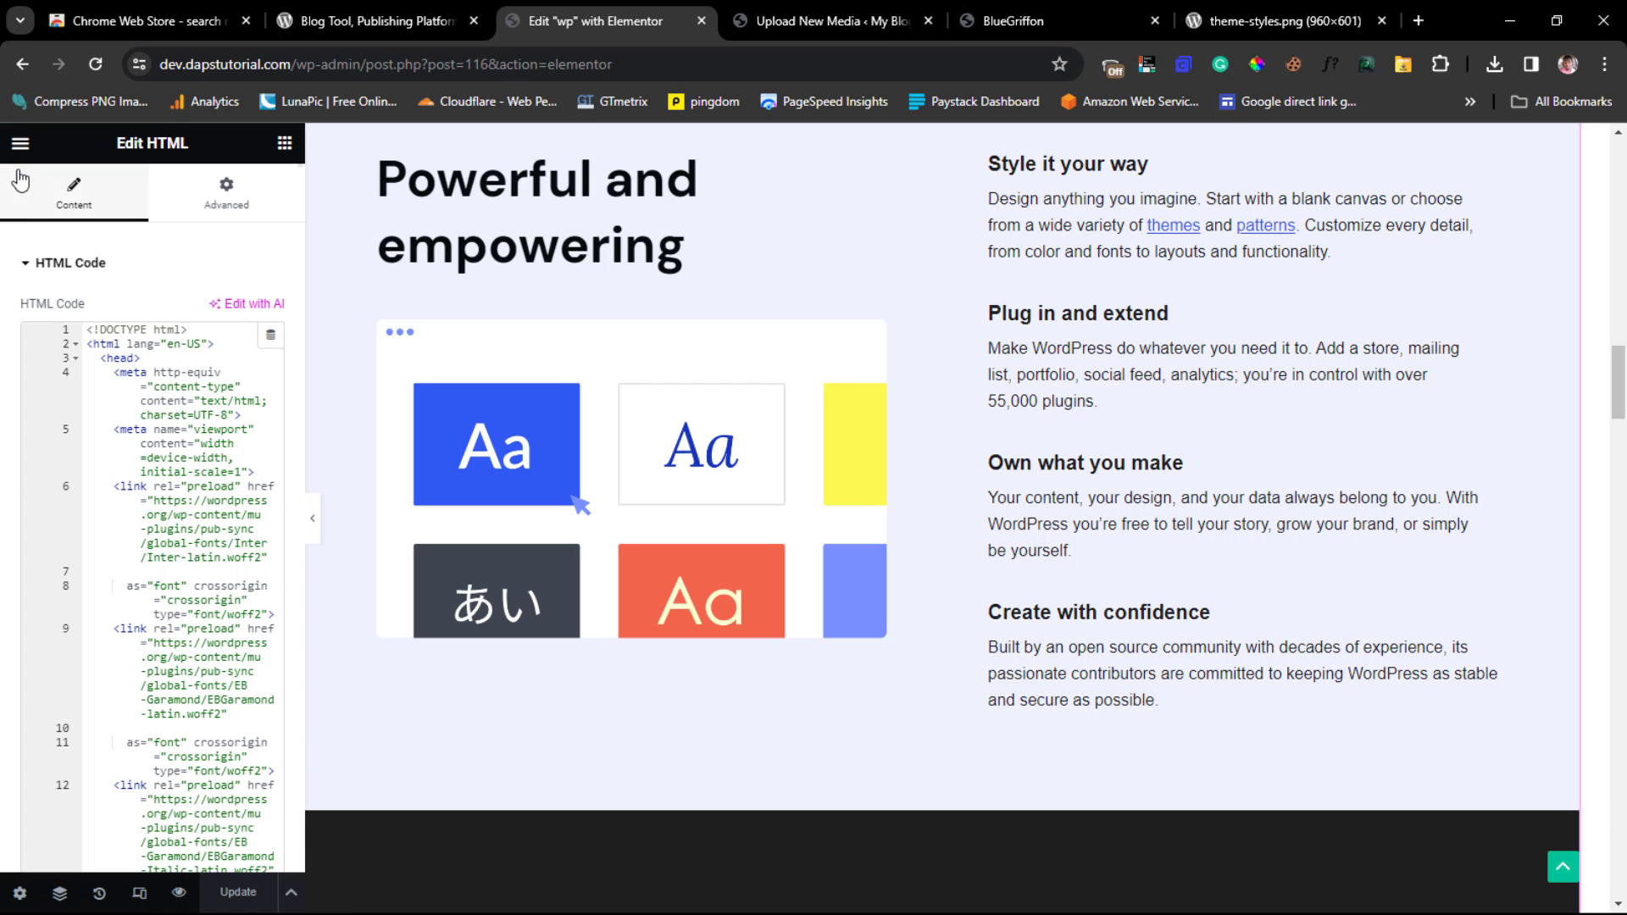
click(20, 143)
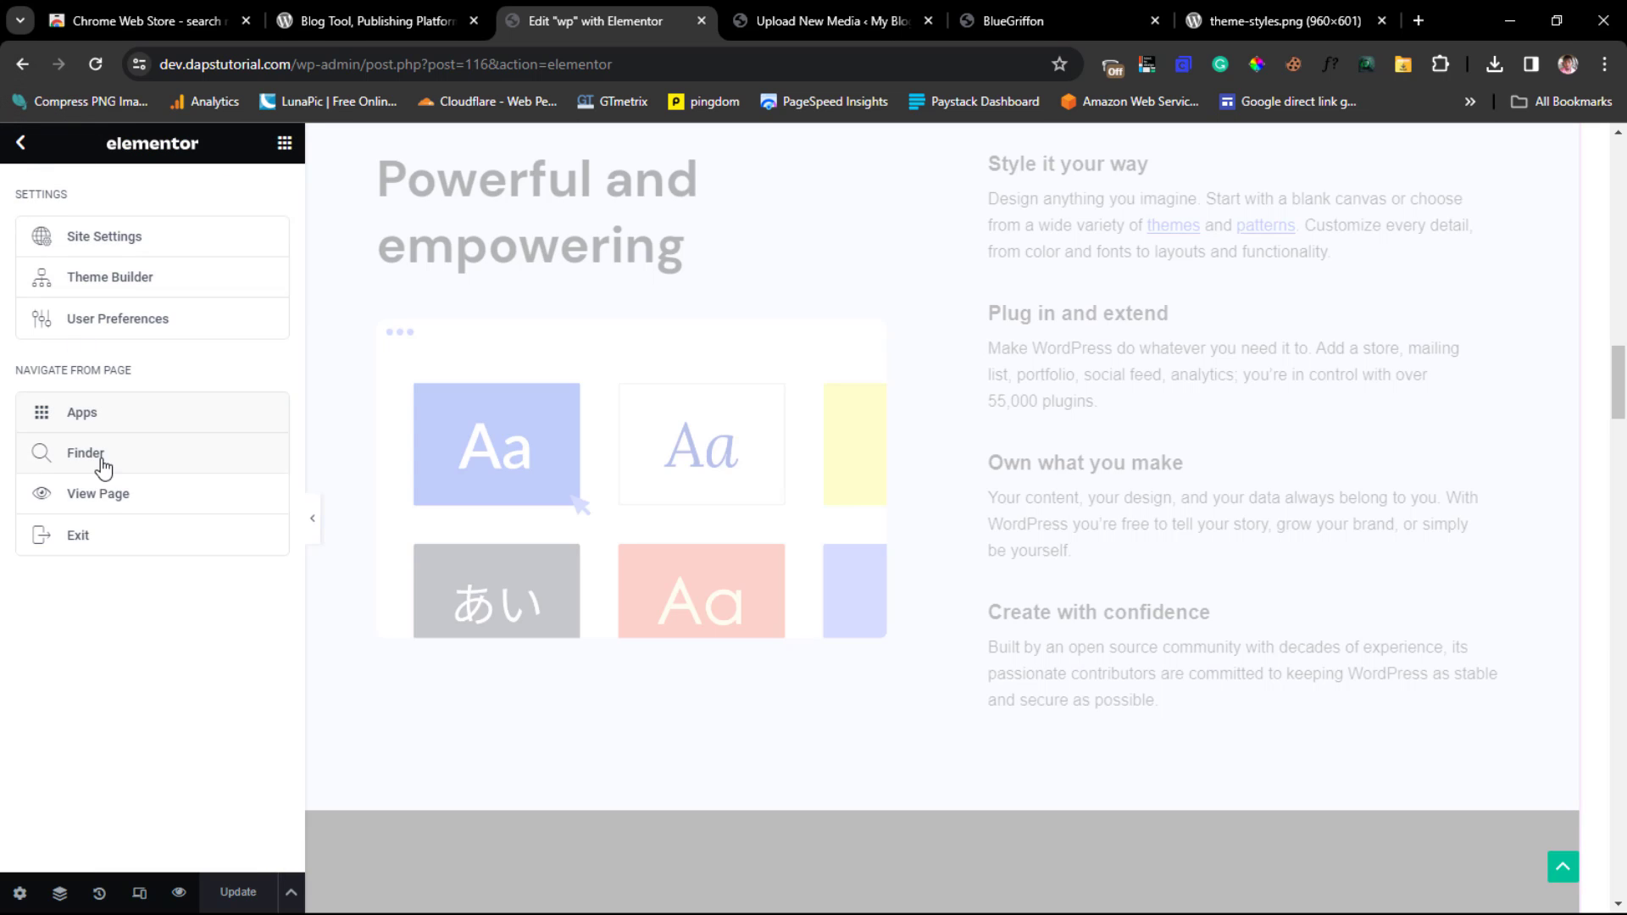
Step: View the published page at dev.dapstutorial.com/wp/ and scroll through the clone
click(104, 500)
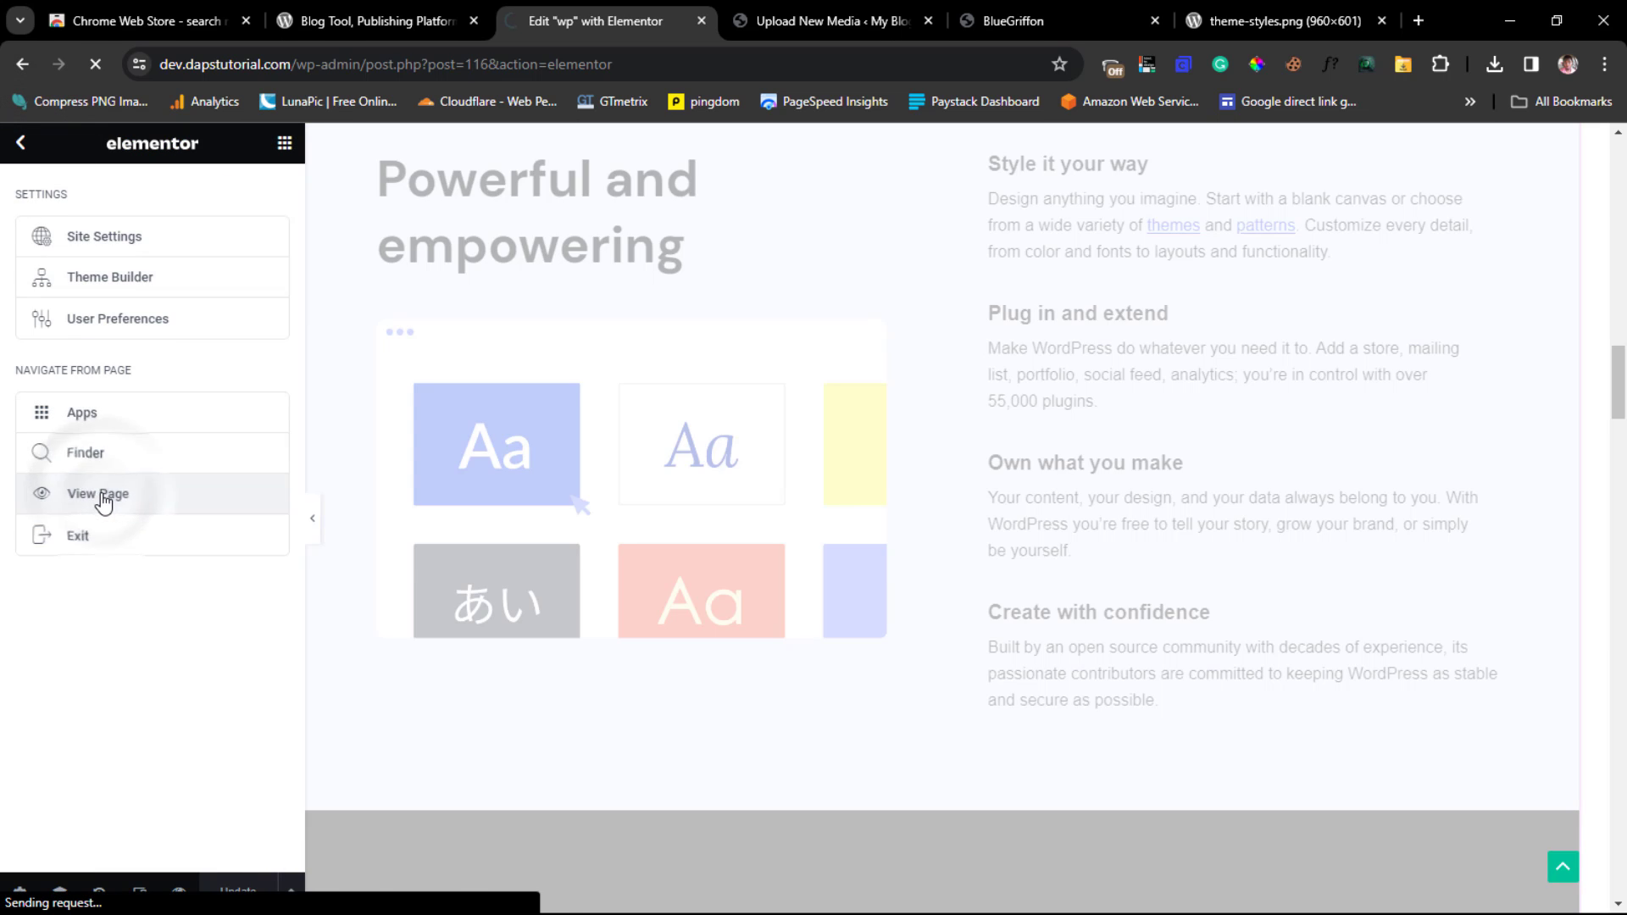
scroll(954, 439, down, 9)
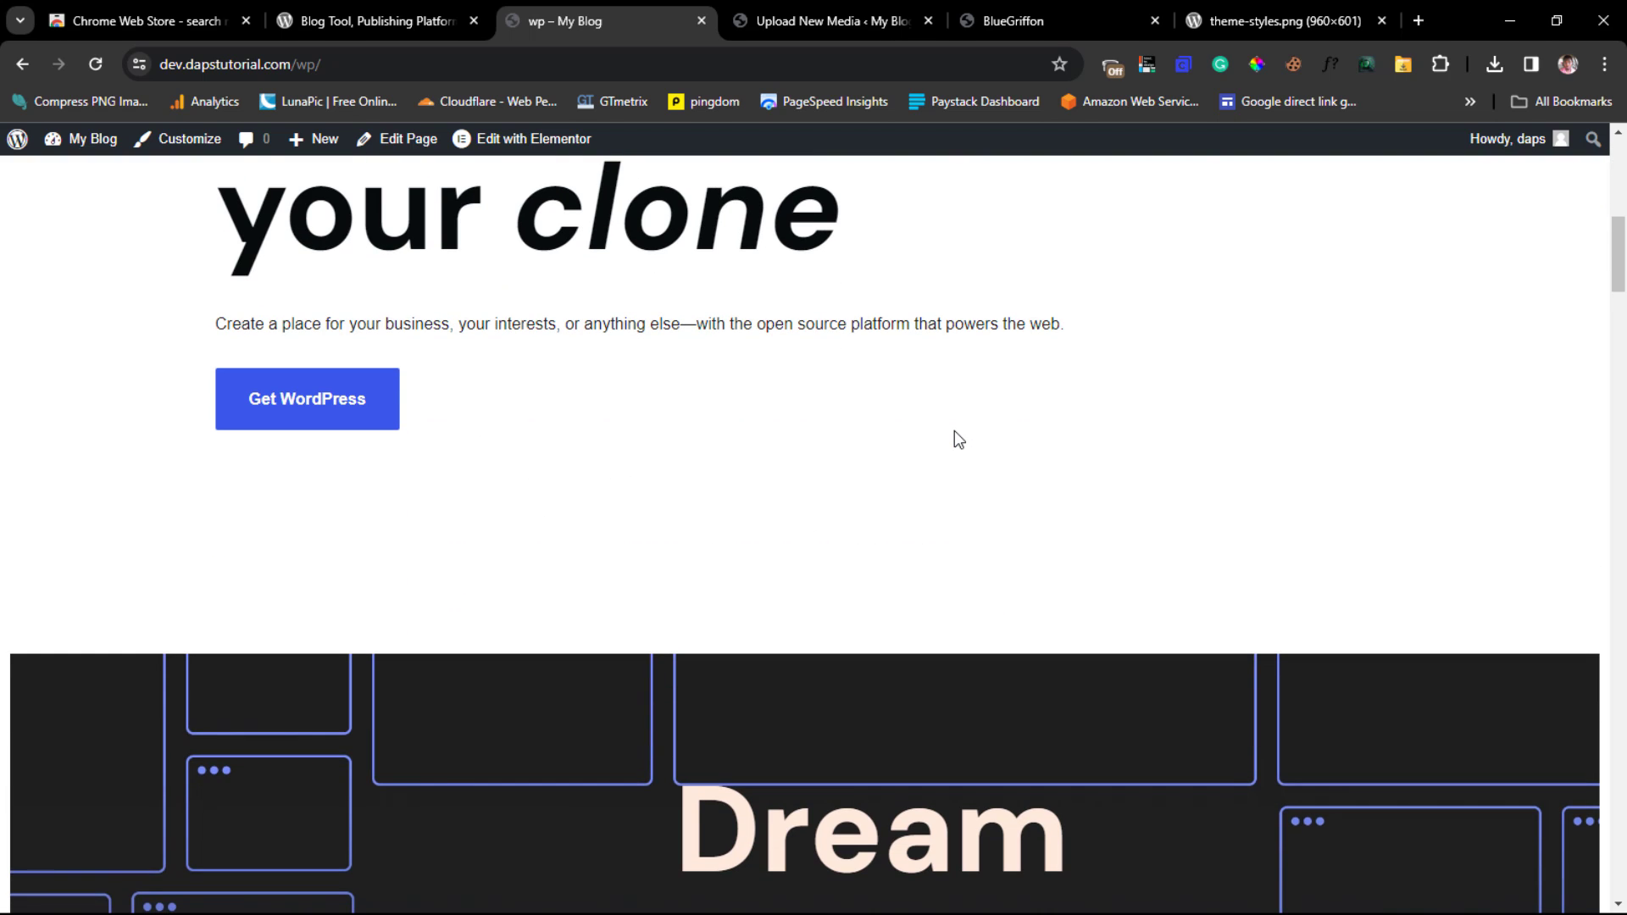
scroll(957, 439, down, 9)
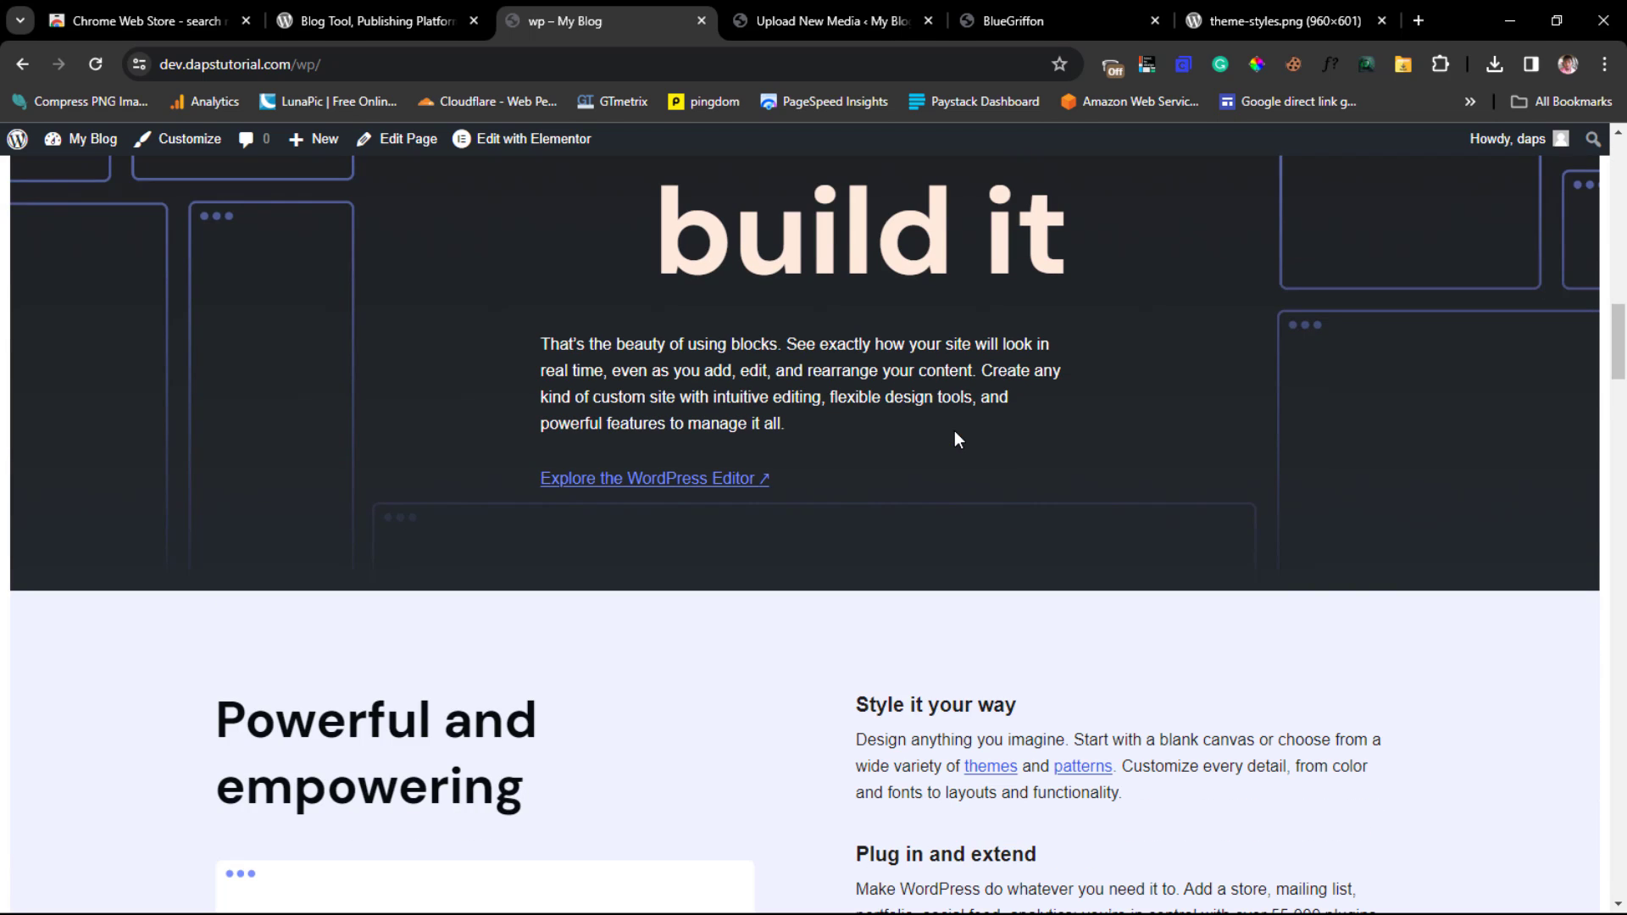